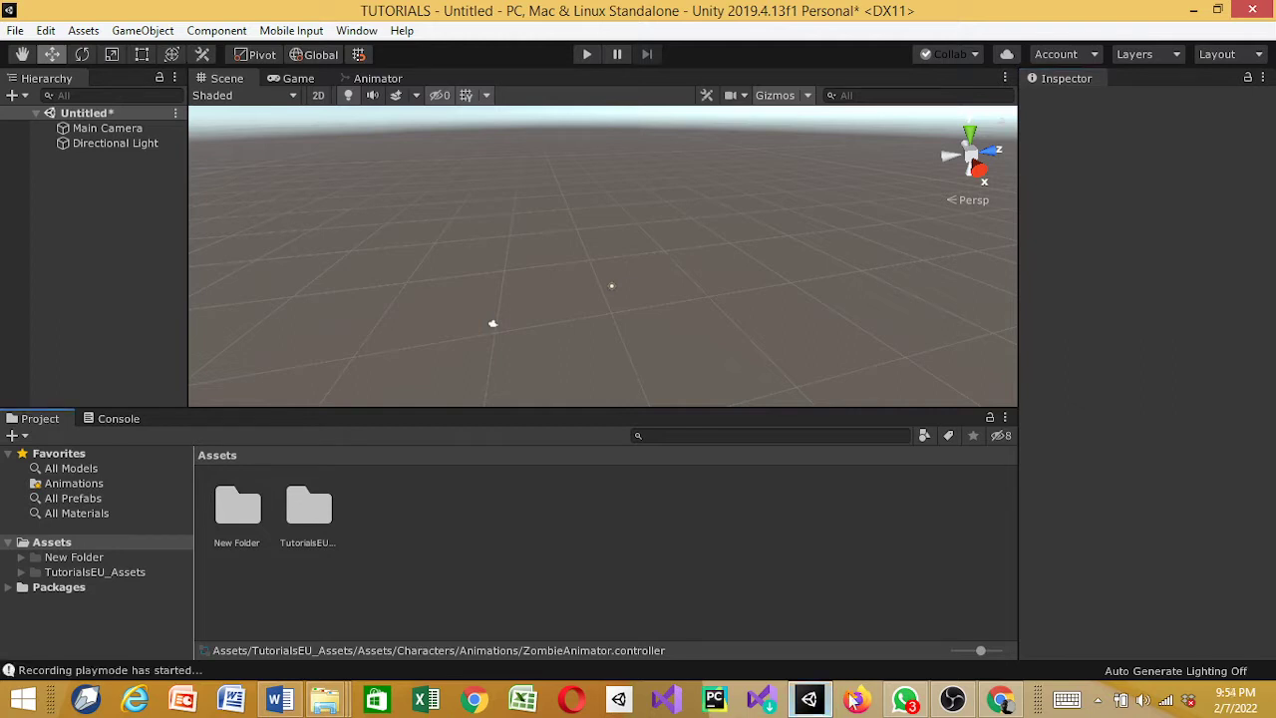
- Switch to Chrome and review the Udemy Photon PUN2 FPS course content, then view the TutorialsEU_Assets download lecture
{"action": "left_click", "coordinate": [997, 703]}
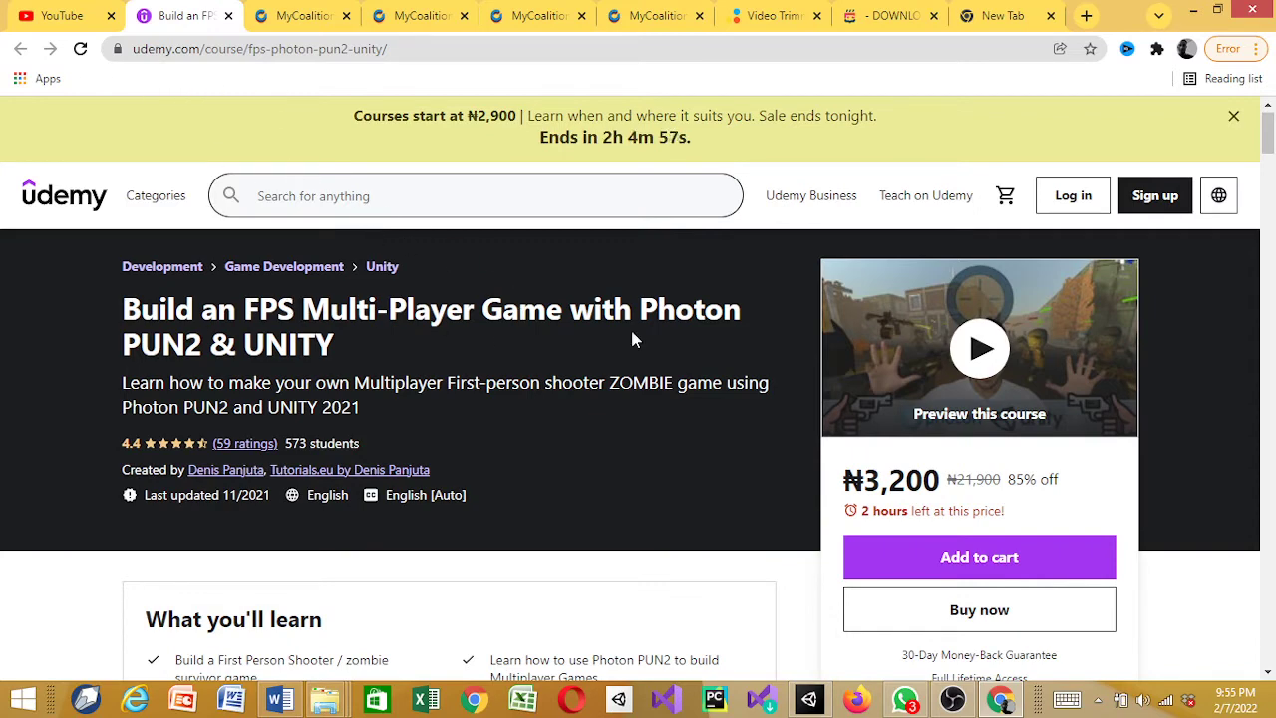
{"action": "scroll", "coordinate": [797, 508], "scroll_direction": "down", "scroll_amount": 1}
{"action": "scroll", "coordinate": [798, 513], "scroll_direction": "down", "scroll_amount": 7}
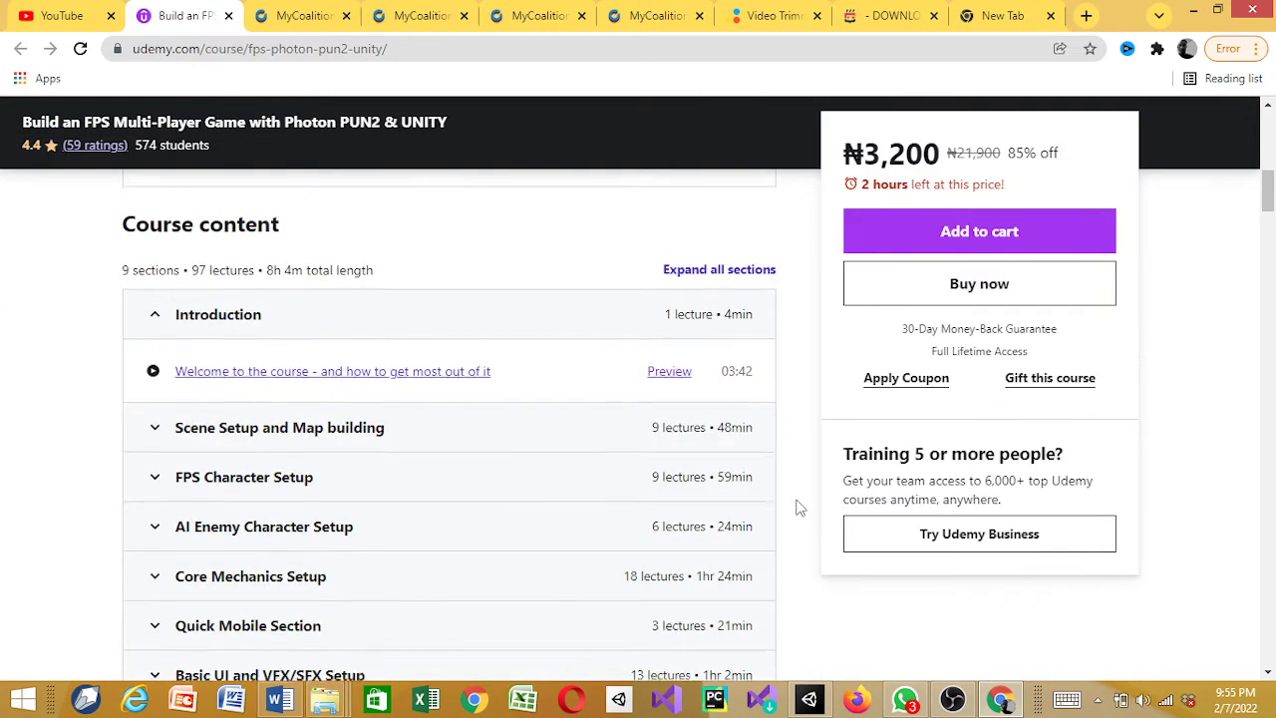
{"action": "scroll", "coordinate": [797, 510], "scroll_direction": "down", "scroll_amount": 3}
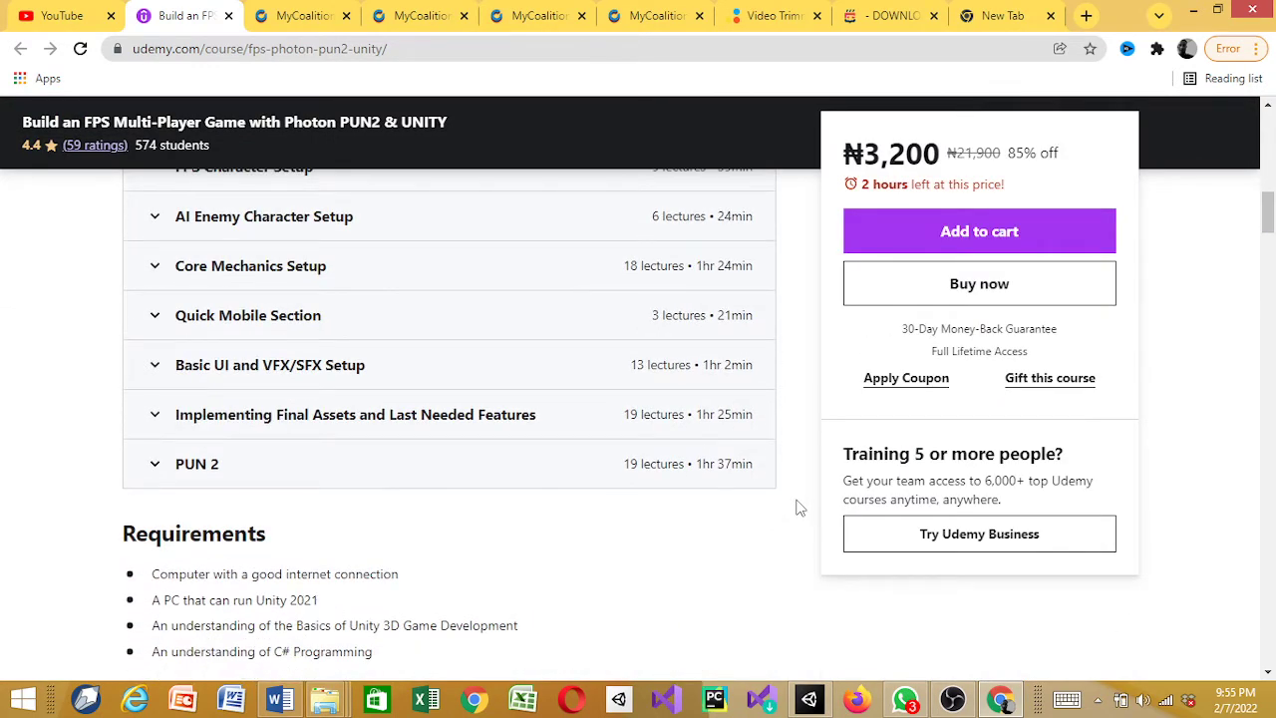
{"action": "scroll", "coordinate": [797, 509], "scroll_direction": "up", "scroll_amount": 3}
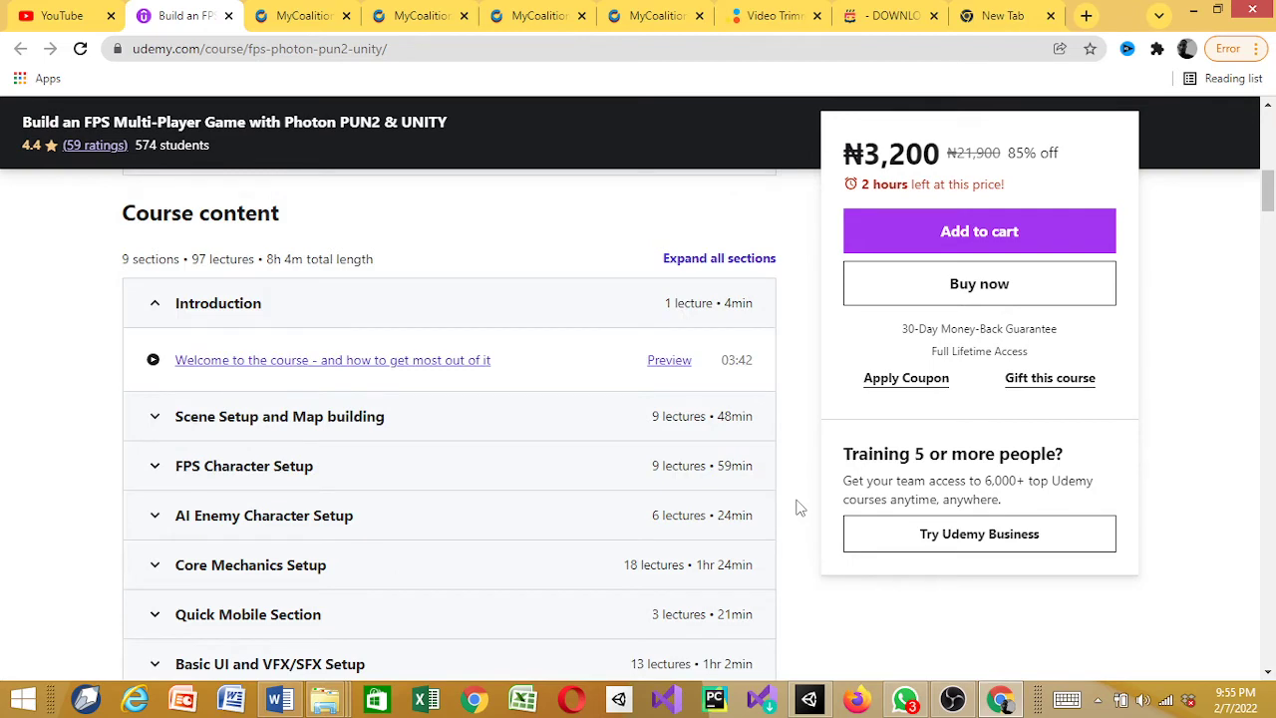
{"action": "scroll", "coordinate": [798, 509], "scroll_direction": "up", "scroll_amount": 10}
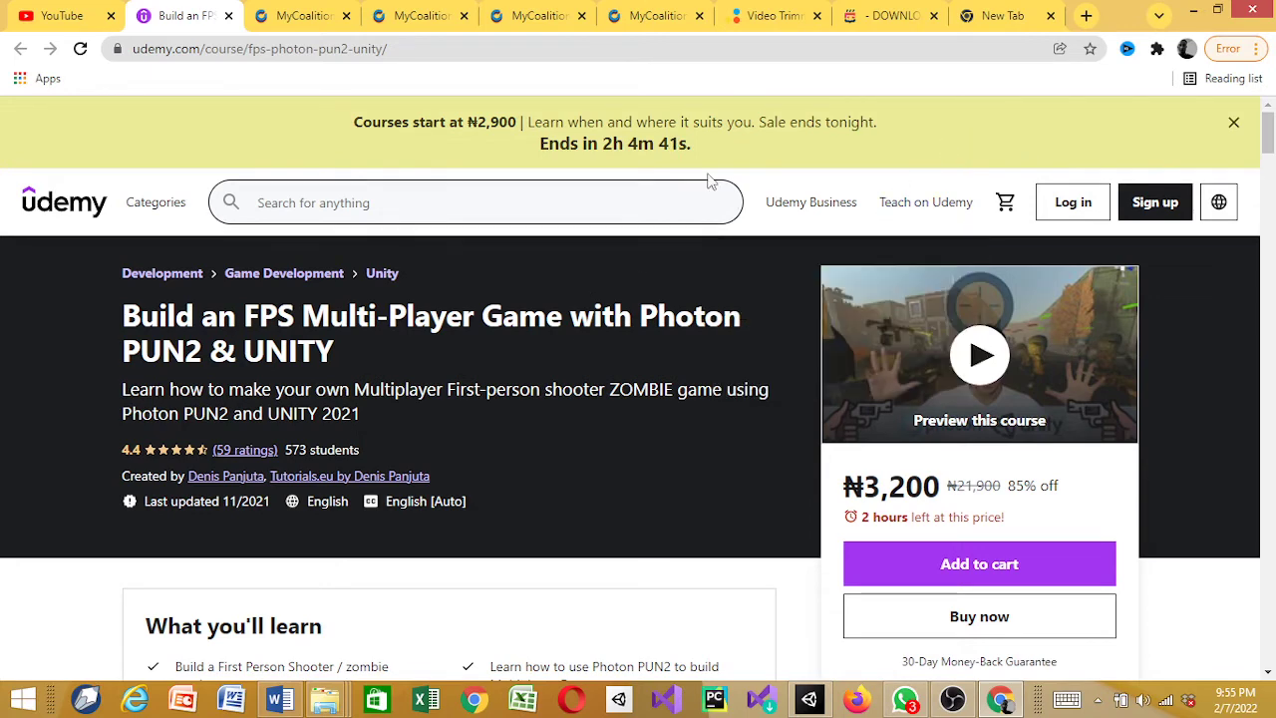
{"action": "left_click", "coordinate": [902, 21]}
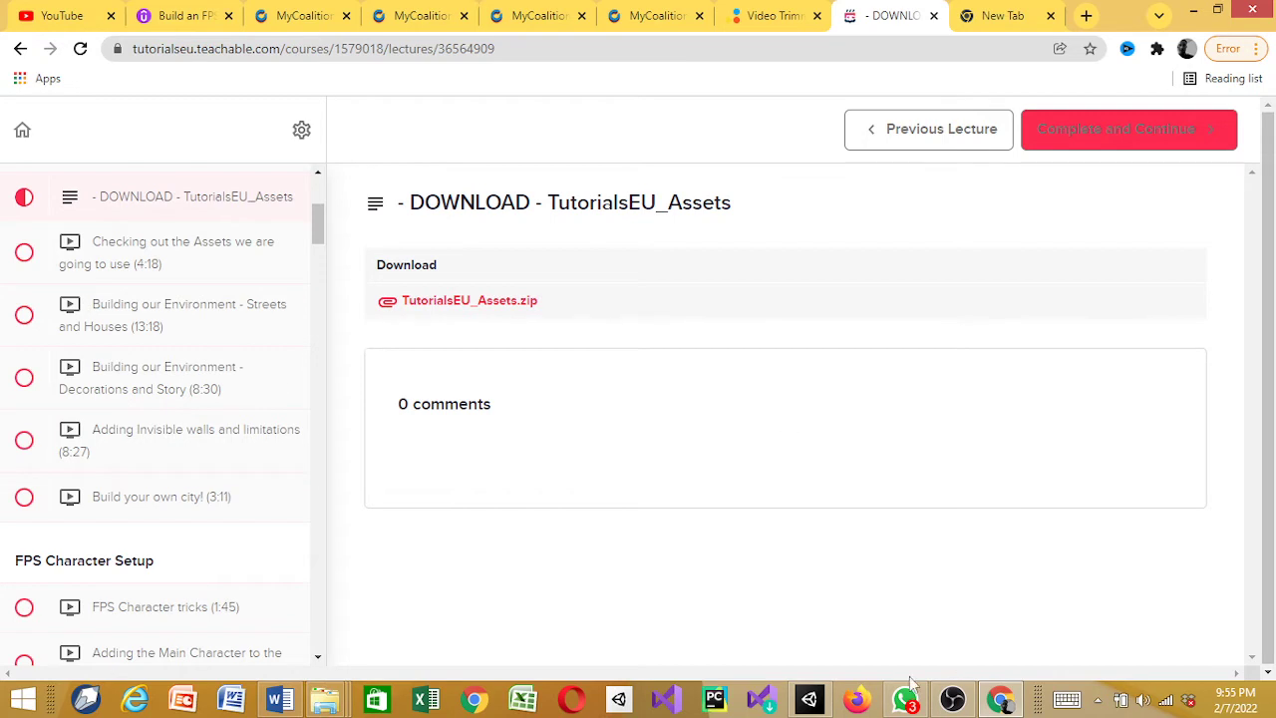
- Switch to Unity and add the City prefab from the TutorialsEU_Assets/Assets/Environment folder to the scene hierarchy
{"action": "mouse_move", "coordinate": [812, 704]}
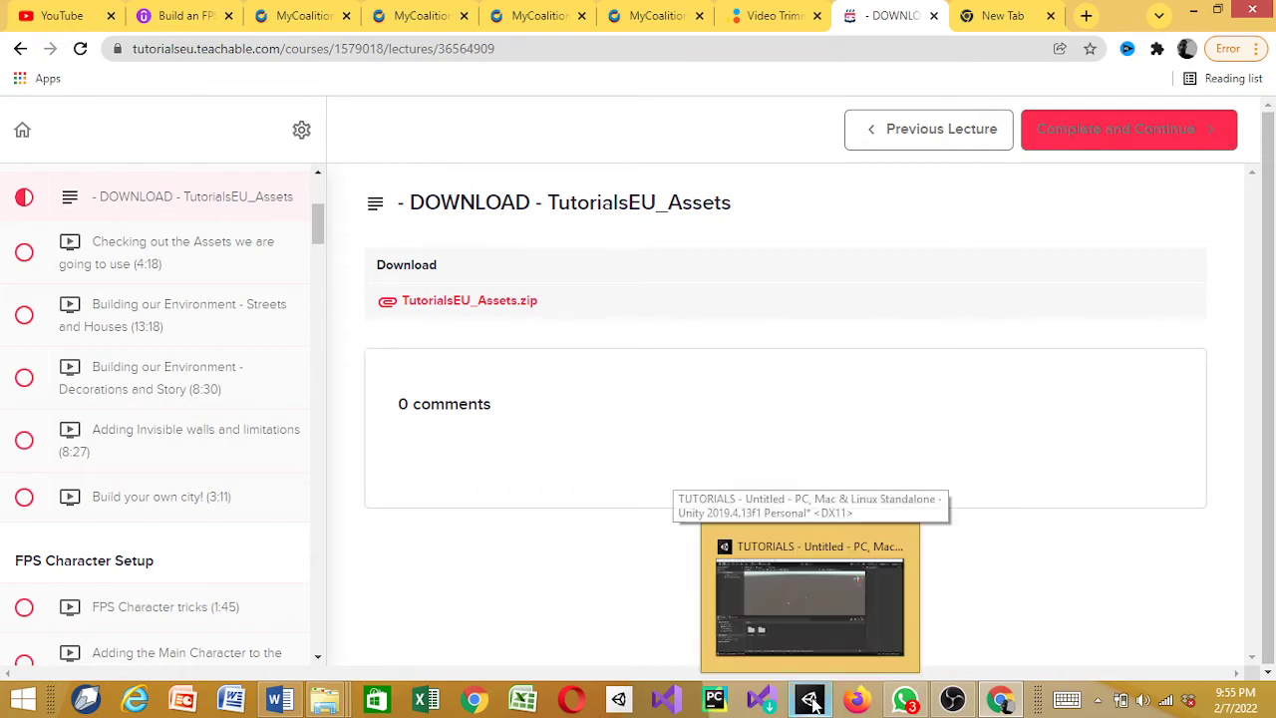
{"action": "left_click", "coordinate": [812, 704]}
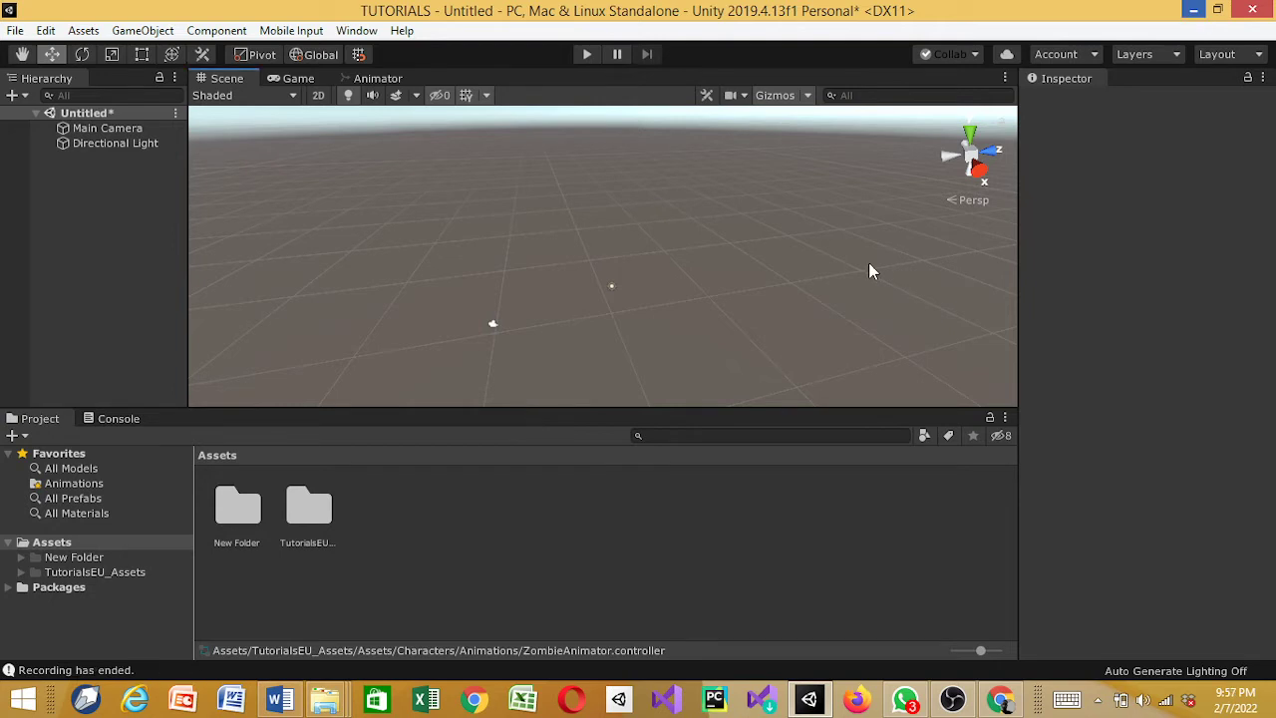
{"action": "left_click", "coordinate": [1186, 206]}
{"action": "double_click", "coordinate": [317, 508]}
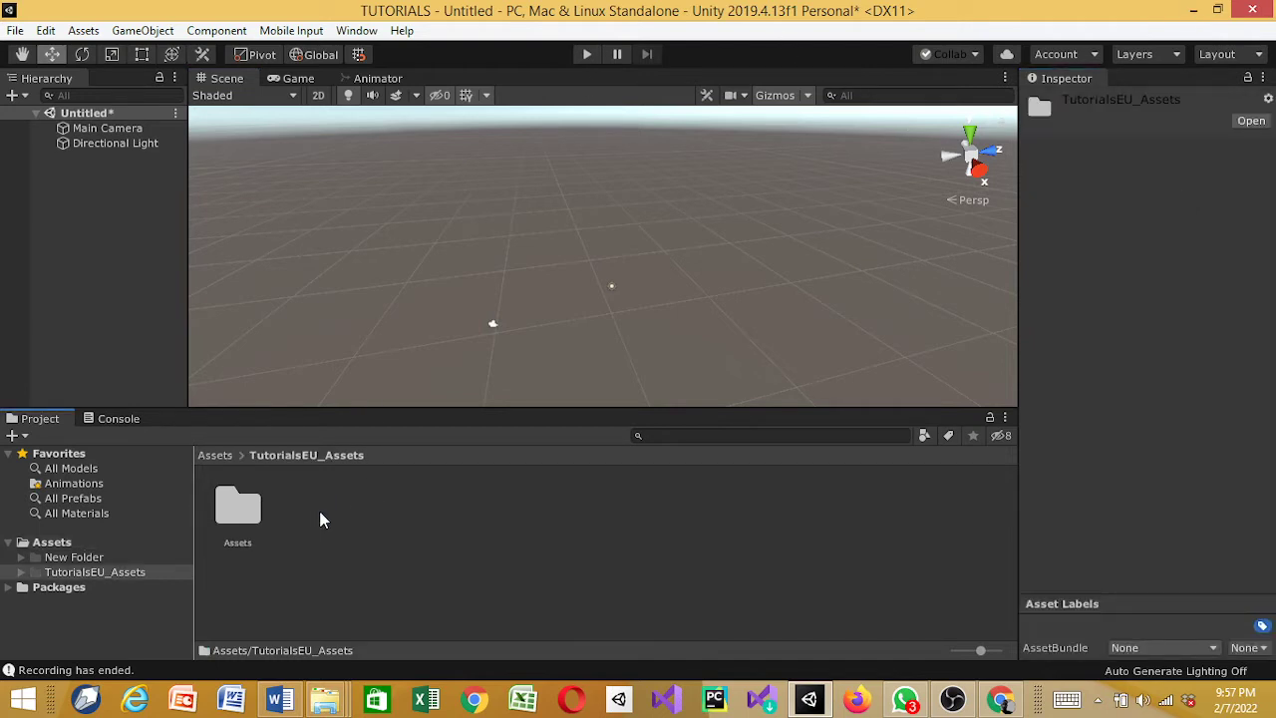
{"action": "double_click", "coordinate": [239, 520]}
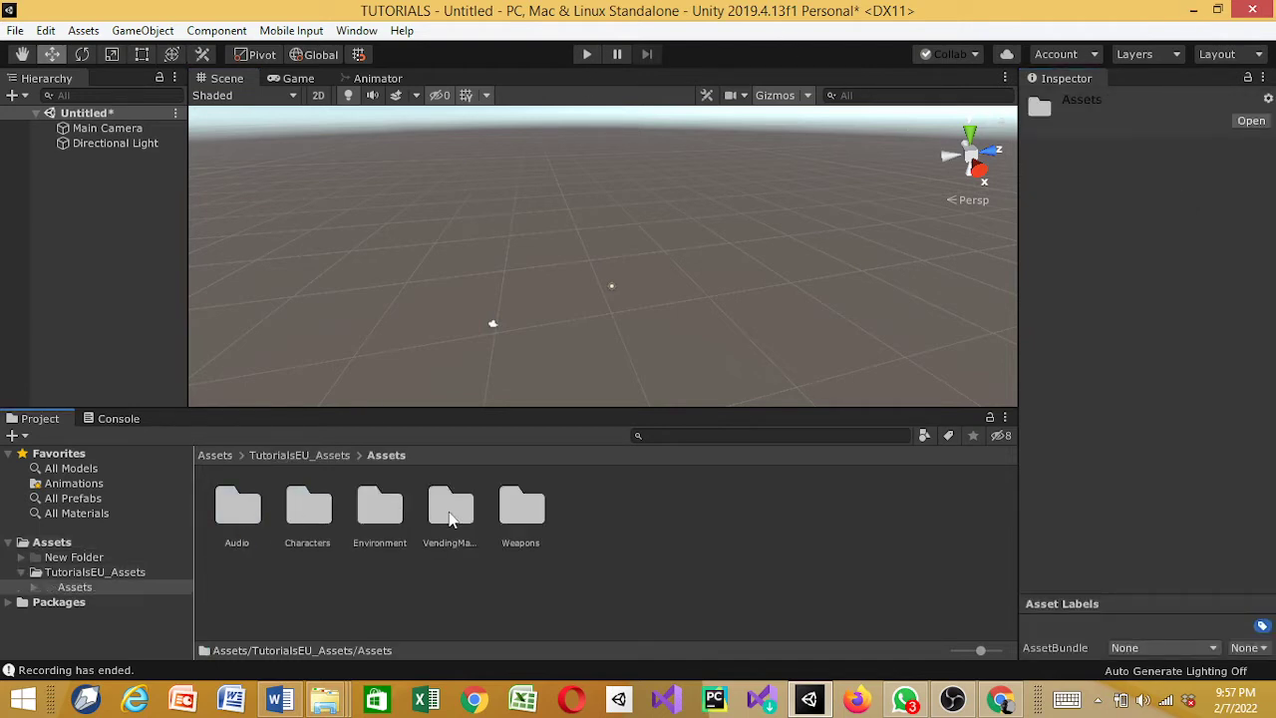
{"action": "double_click", "coordinate": [362, 527]}
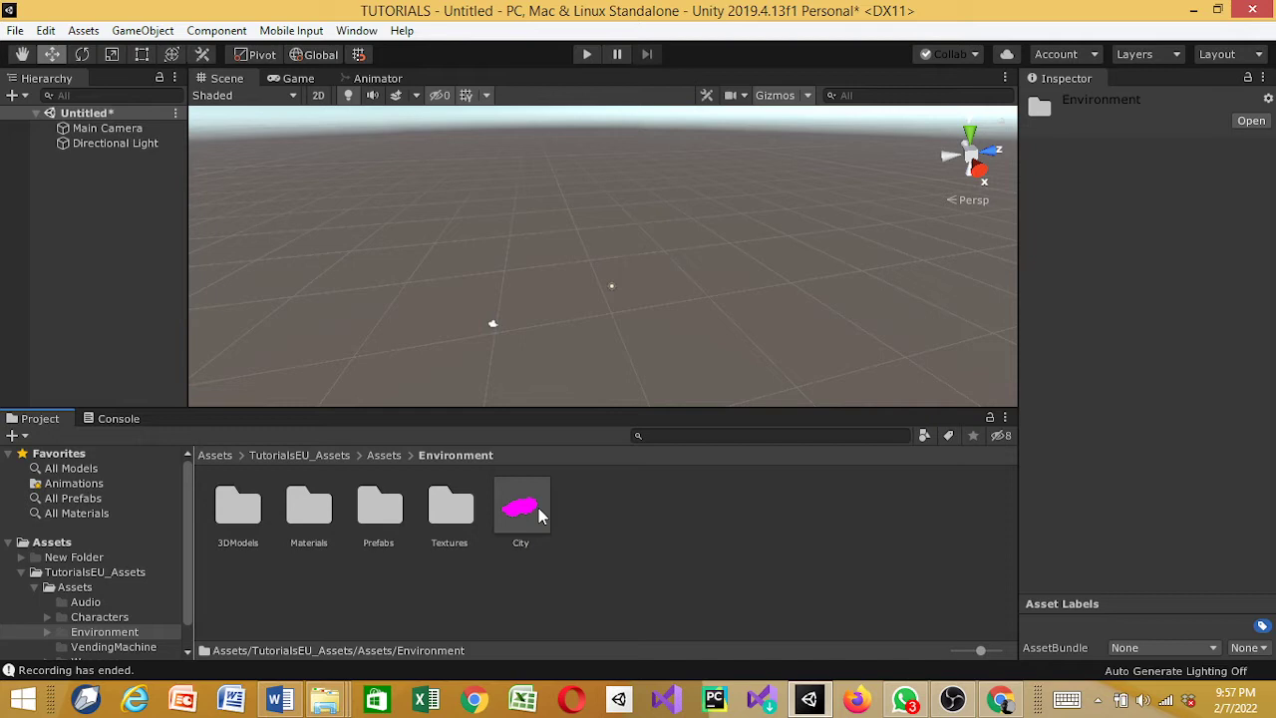
{"action": "left_click_drag", "start_coordinate": [538, 507], "coordinate": [115, 294]}
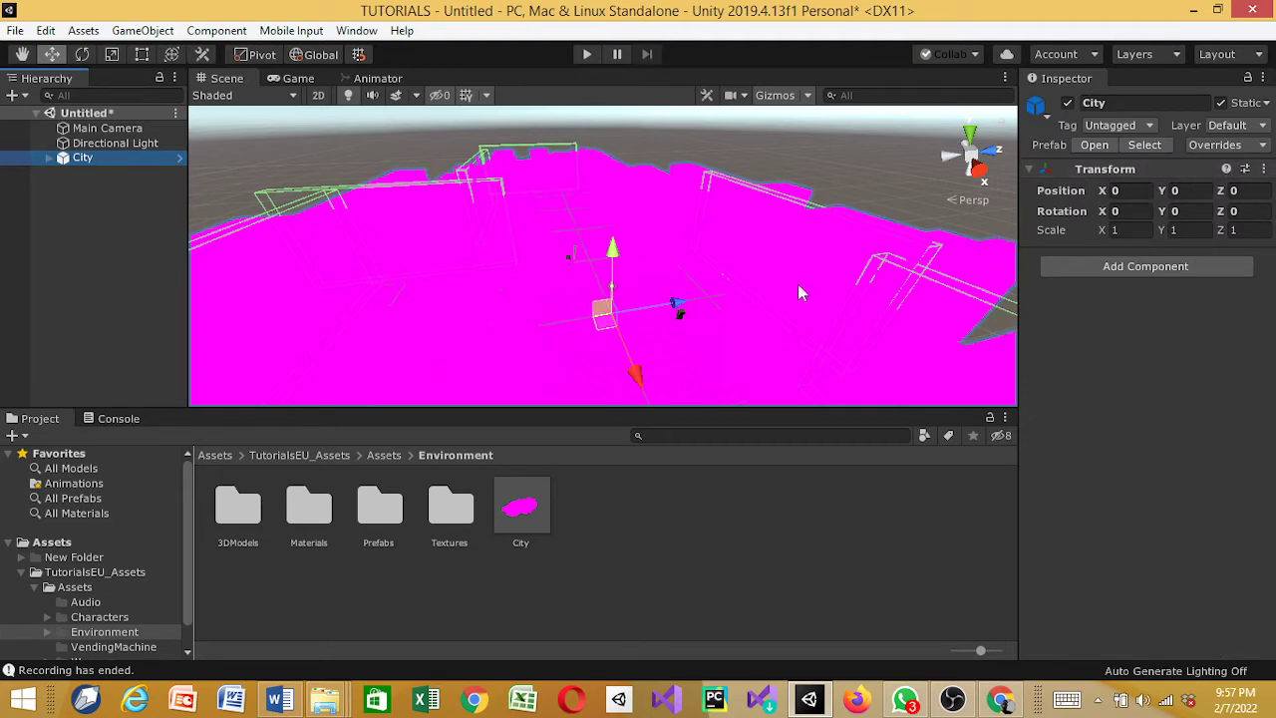
{"action": "scroll", "coordinate": [798, 284], "scroll_direction": "down", "scroll_amount": 5}
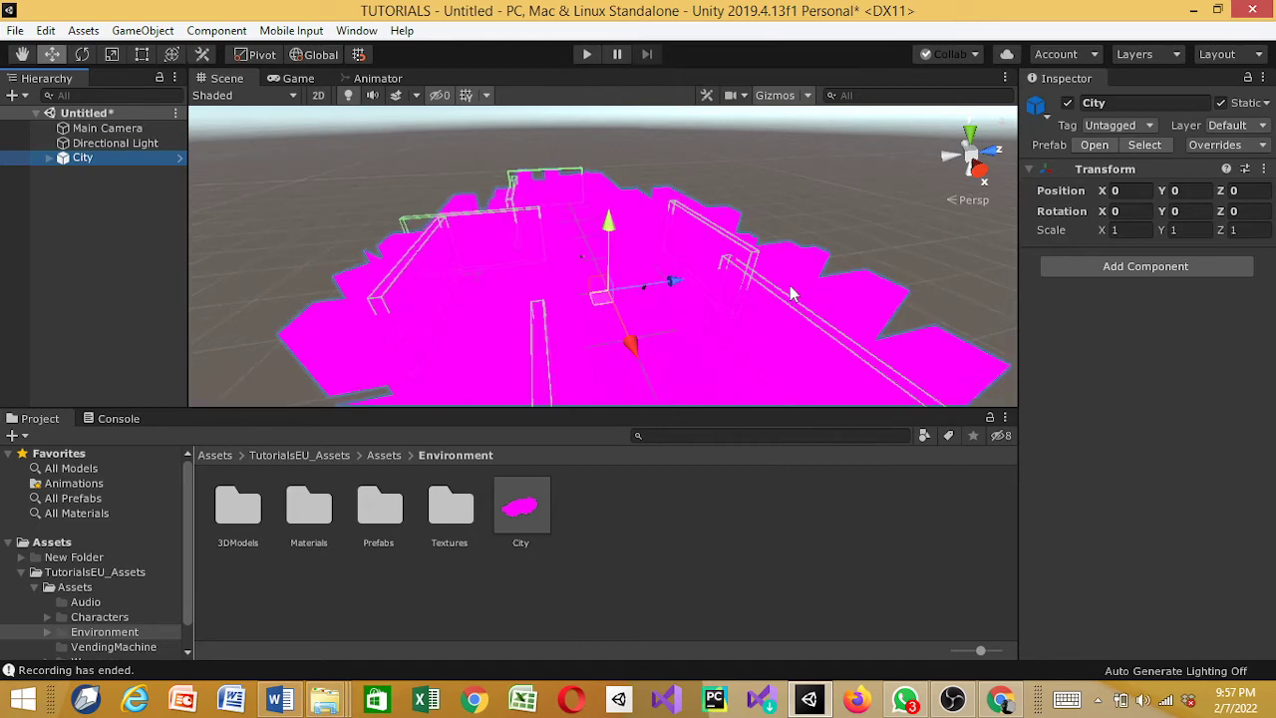
- List all materials in the project and change the magenta asphalt material's shader to Standard
{"action": "left_click", "coordinate": [97, 539]}
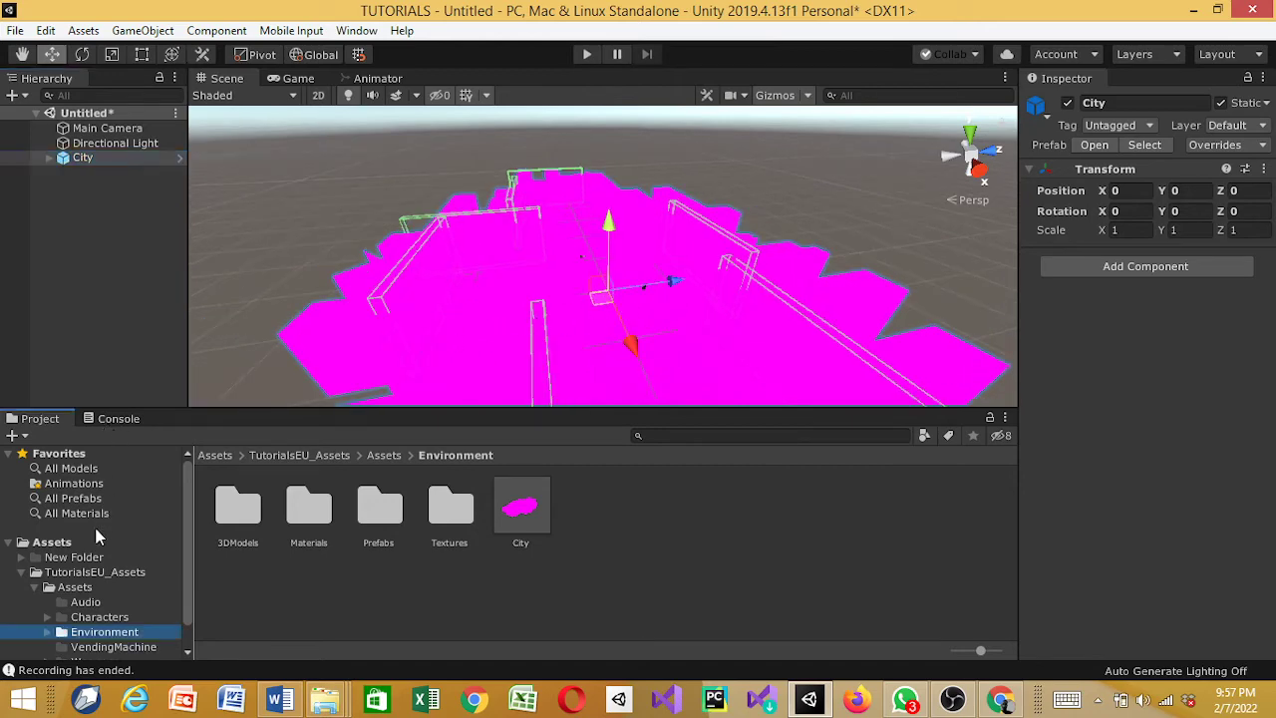
{"action": "left_click", "coordinate": [100, 518]}
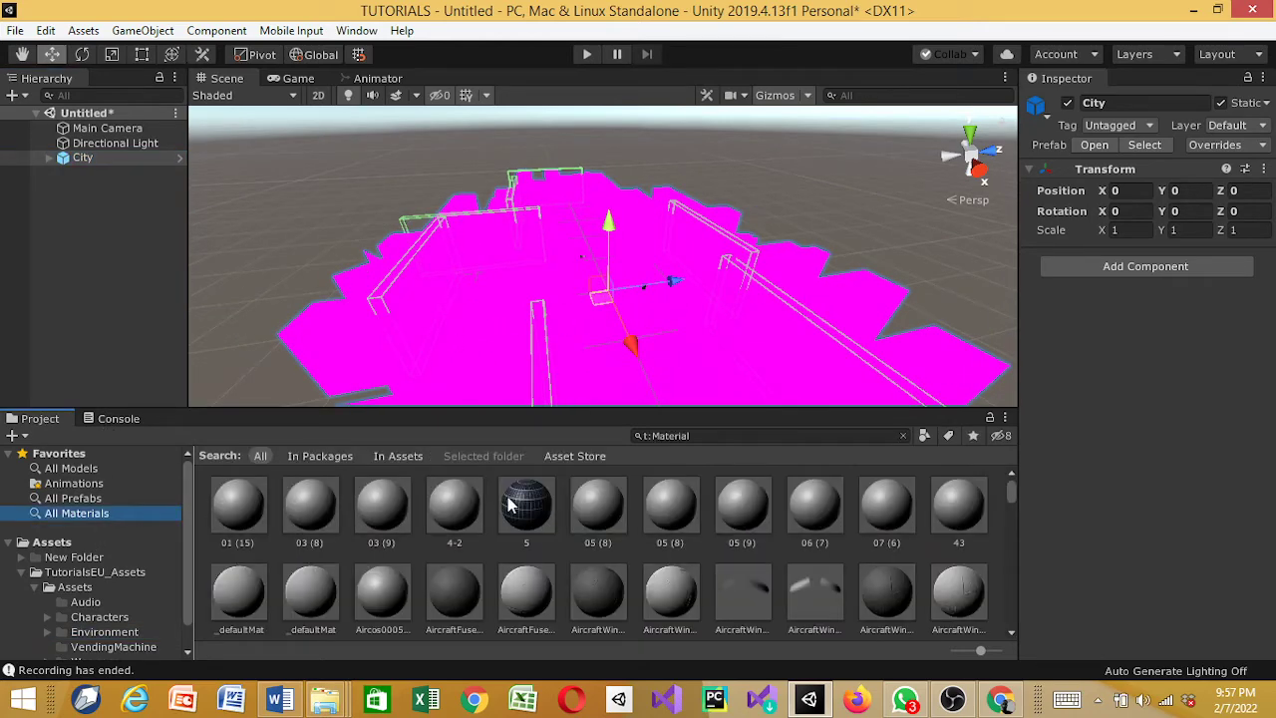
{"action": "scroll", "coordinate": [508, 503], "scroll_direction": "down", "scroll_amount": 3}
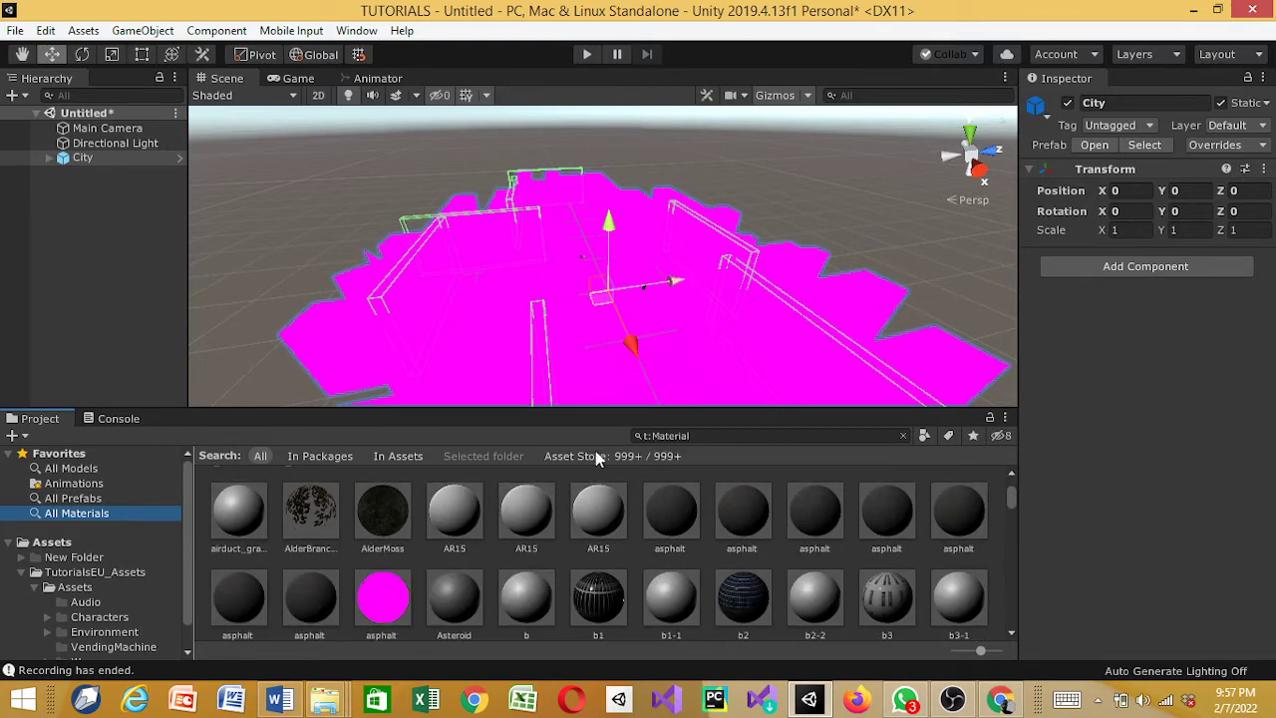
{"action": "left_click", "coordinate": [384, 602]}
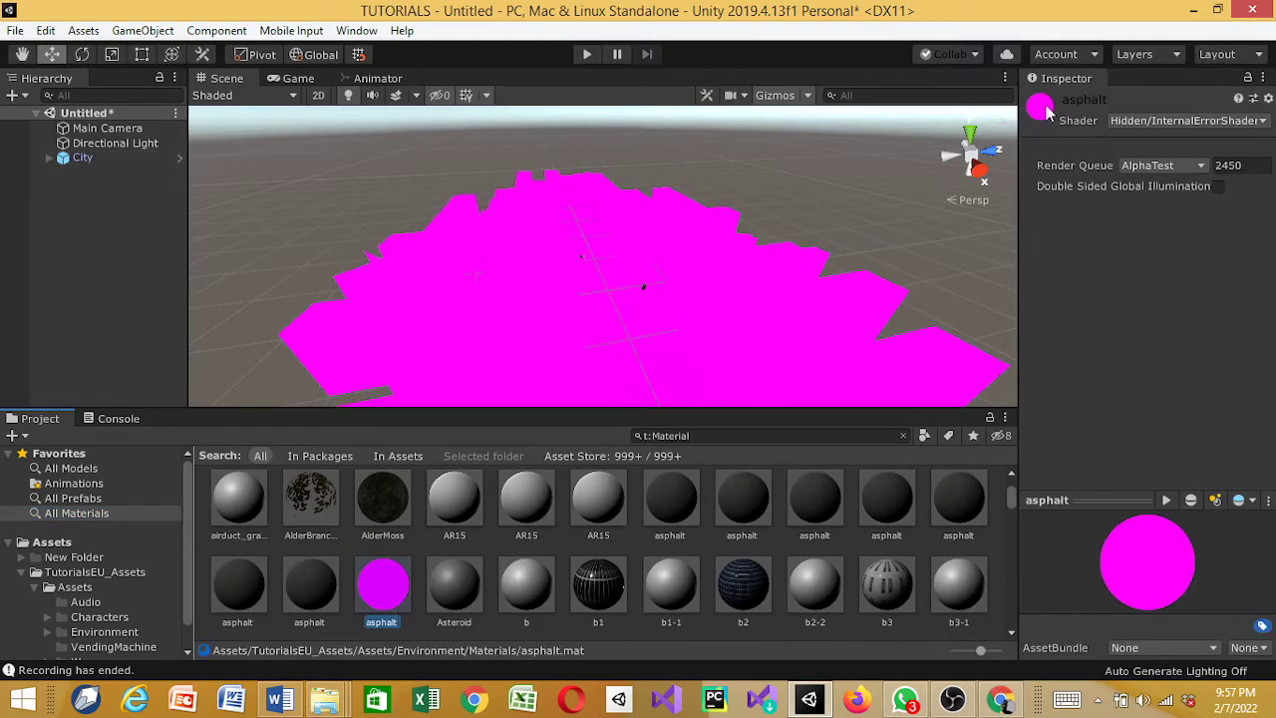
{"action": "left_click", "coordinate": [1150, 120]}
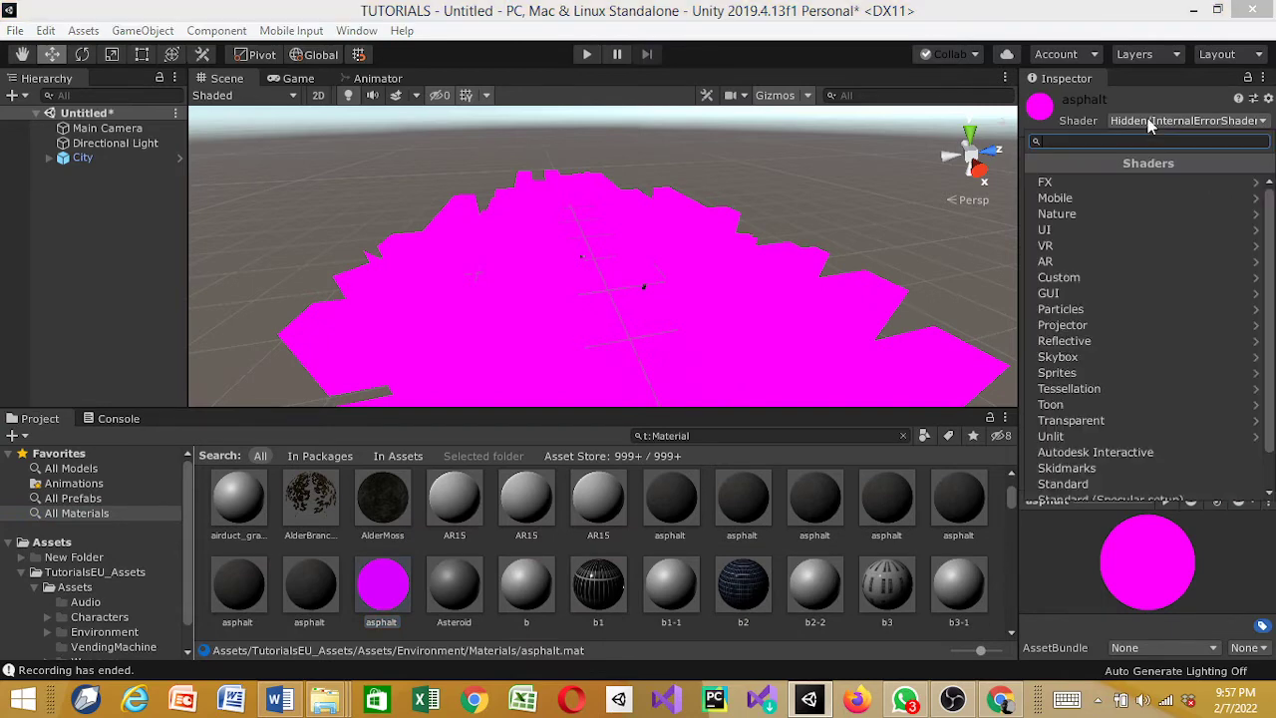
{"action": "left_click", "coordinate": [1062, 483]}
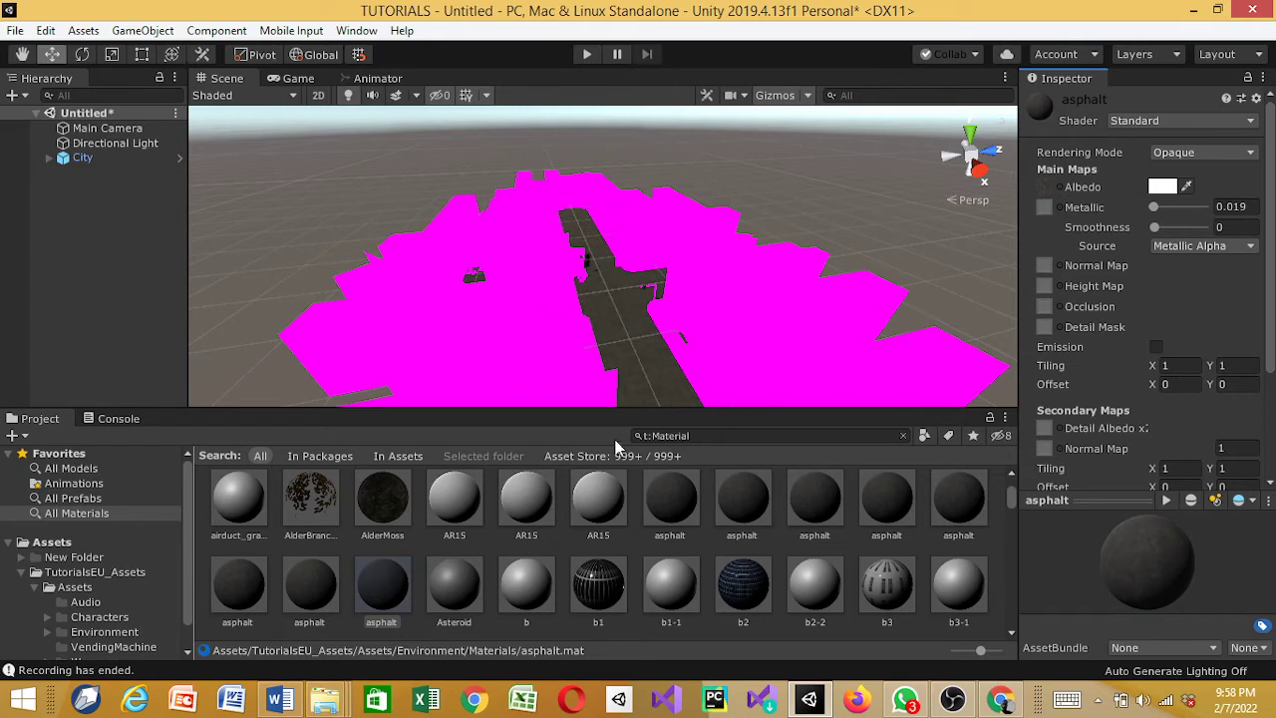
- Find the magenta BARS material and change its shader to Standard
{"action": "scroll", "coordinate": [589, 554], "scroll_direction": "down", "scroll_amount": 2}
{"action": "scroll", "coordinate": [589, 554], "scroll_direction": "down", "scroll_amount": 5}
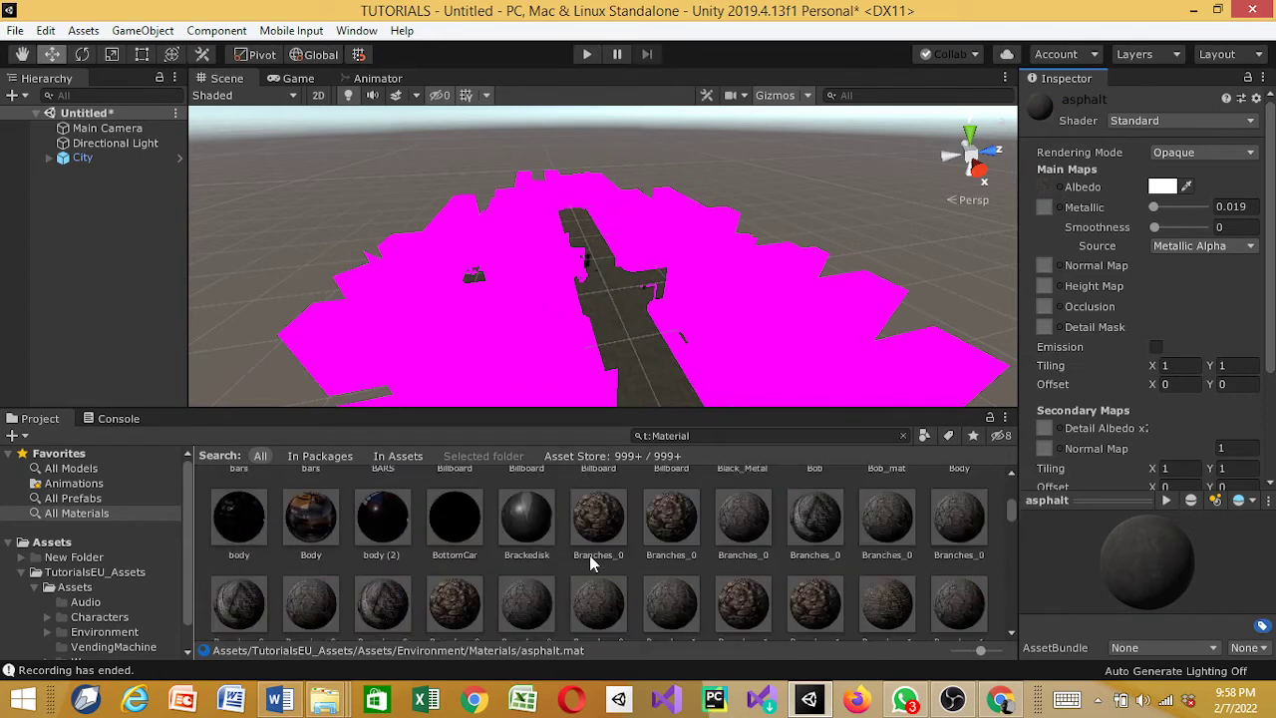
{"action": "scroll", "coordinate": [528, 583], "scroll_direction": "up", "scroll_amount": 3}
{"action": "left_click", "coordinate": [391, 606]}
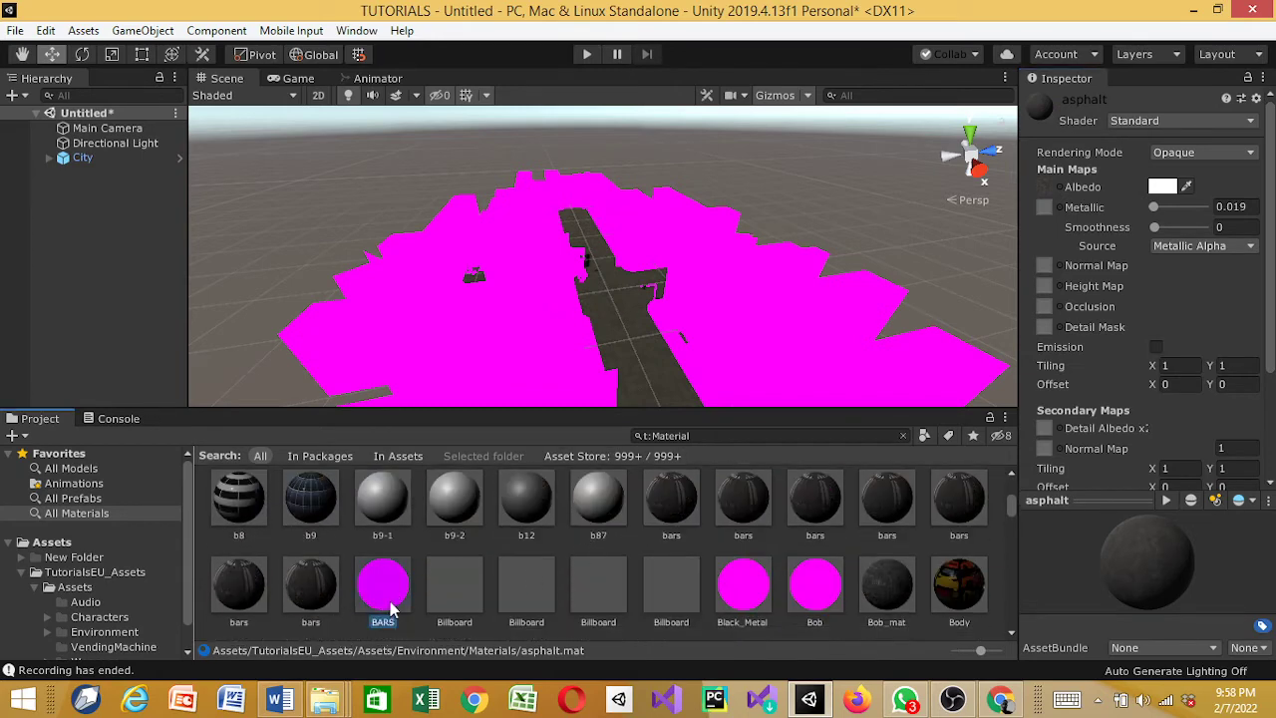
{"action": "left_click", "coordinate": [1146, 120]}
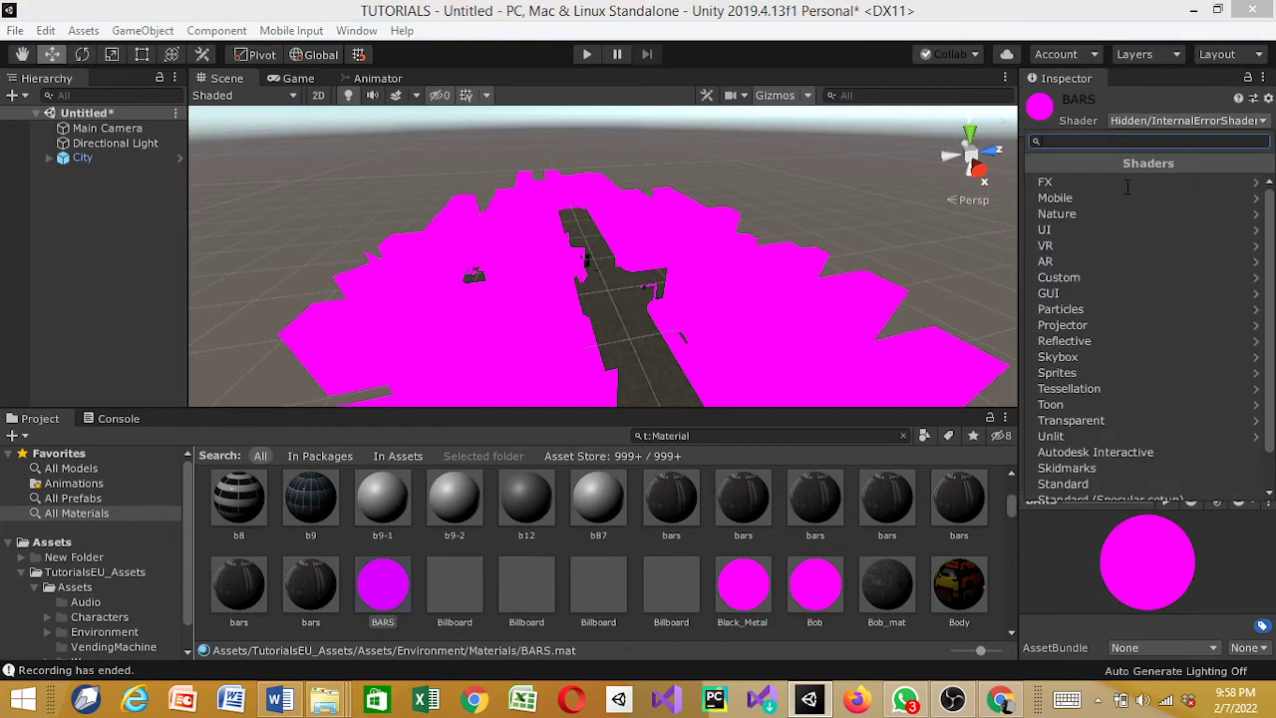
{"action": "left_click", "coordinate": [1067, 483]}
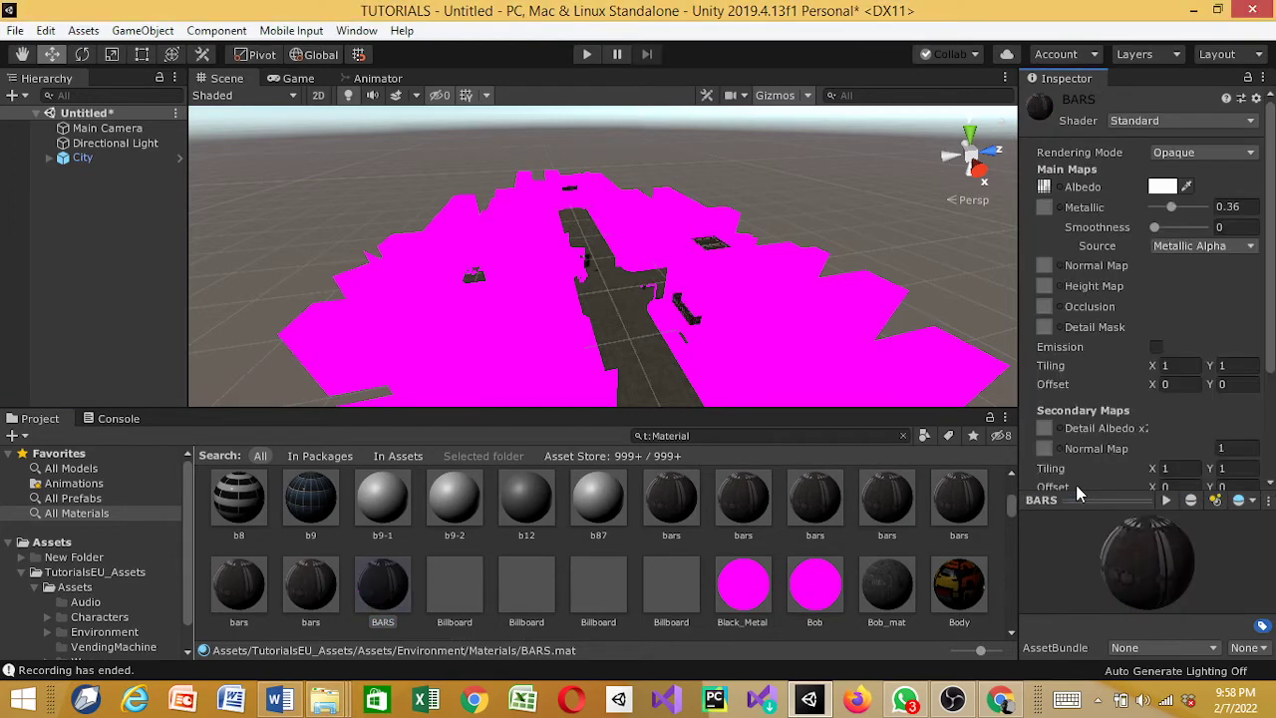
- Change the shader of the magenta Black_Metal and Bob materials to Standard
{"action": "left_click", "coordinate": [755, 586]}
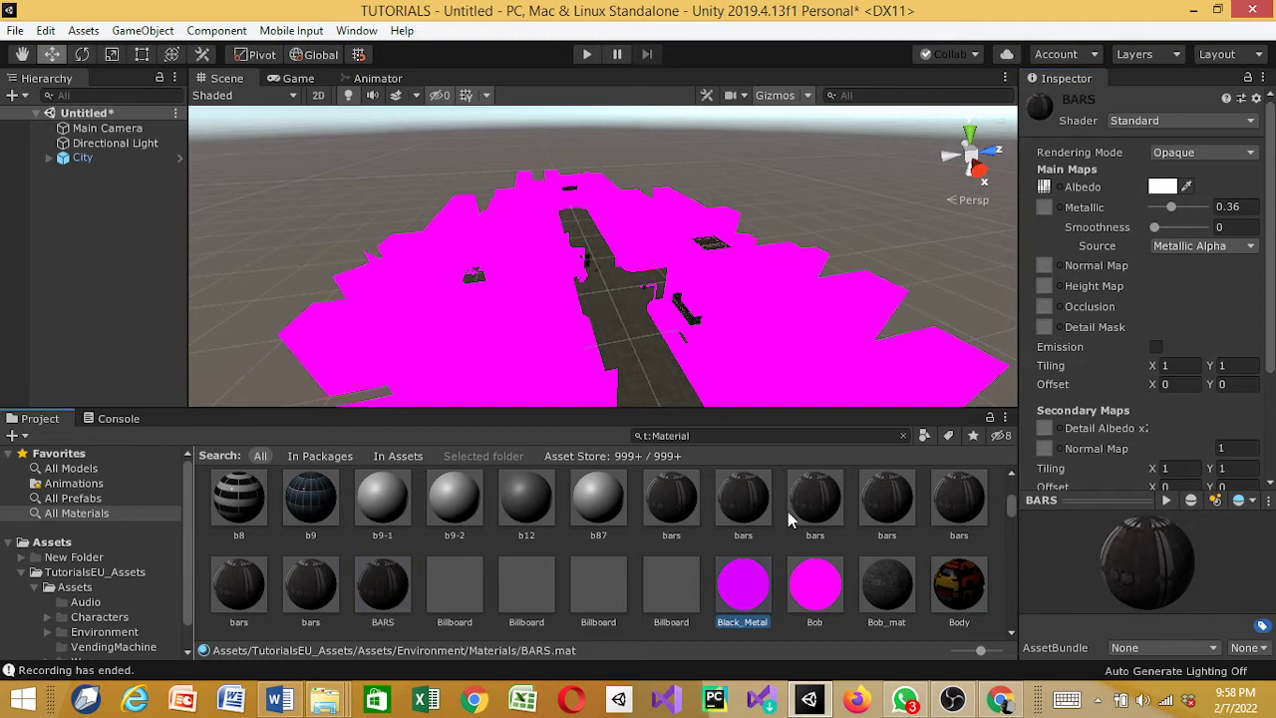
{"action": "left_click", "coordinate": [1166, 120]}
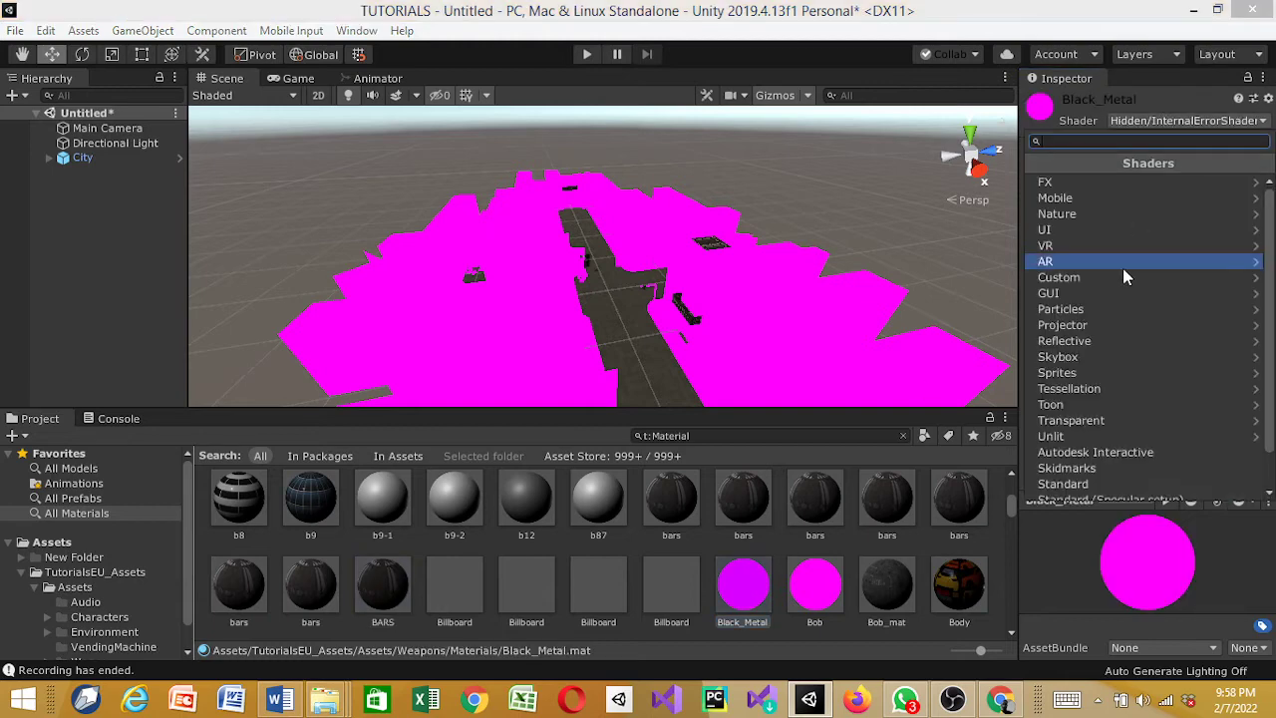
{"action": "left_click", "coordinate": [1079, 484]}
{"action": "left_click", "coordinate": [821, 603]}
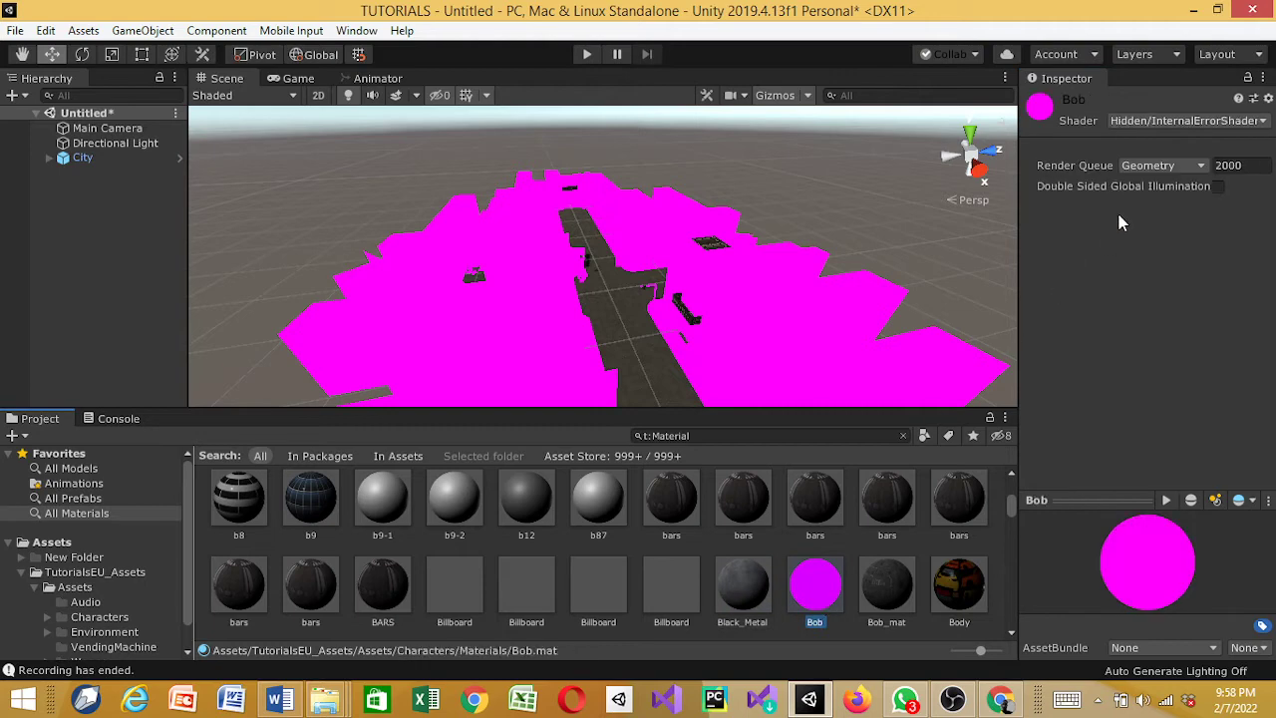
{"action": "left_click", "coordinate": [1162, 121]}
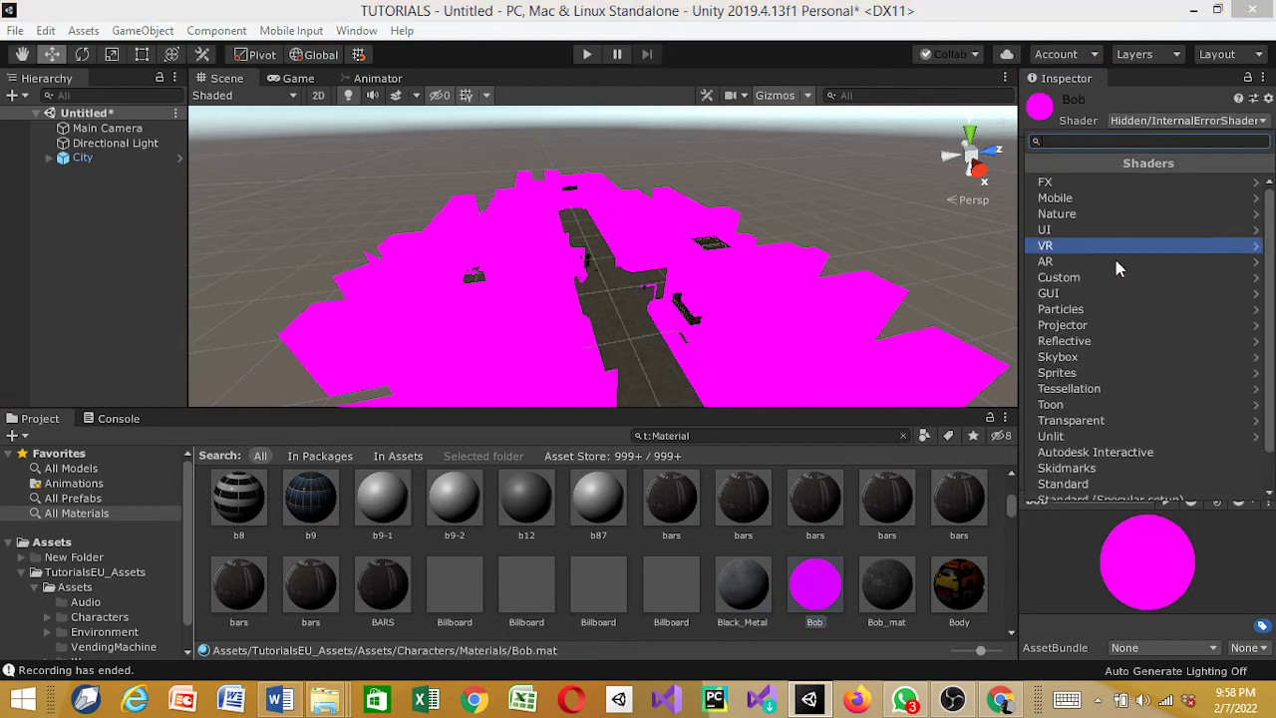
{"action": "left_click", "coordinate": [1098, 483]}
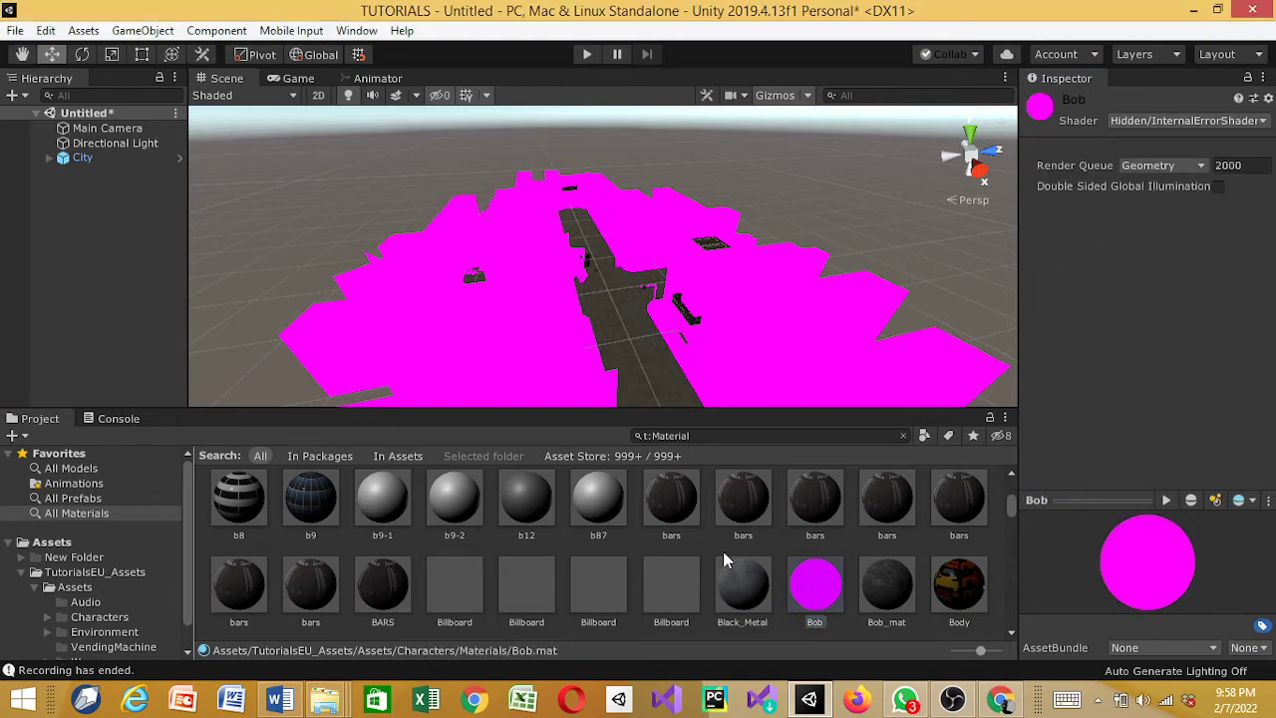
{"action": "left_click", "coordinate": [765, 546]}
- Find the magenta concrete material and change its shader to Standard
{"action": "scroll", "coordinate": [764, 547], "scroll_direction": "down", "scroll_amount": 5}
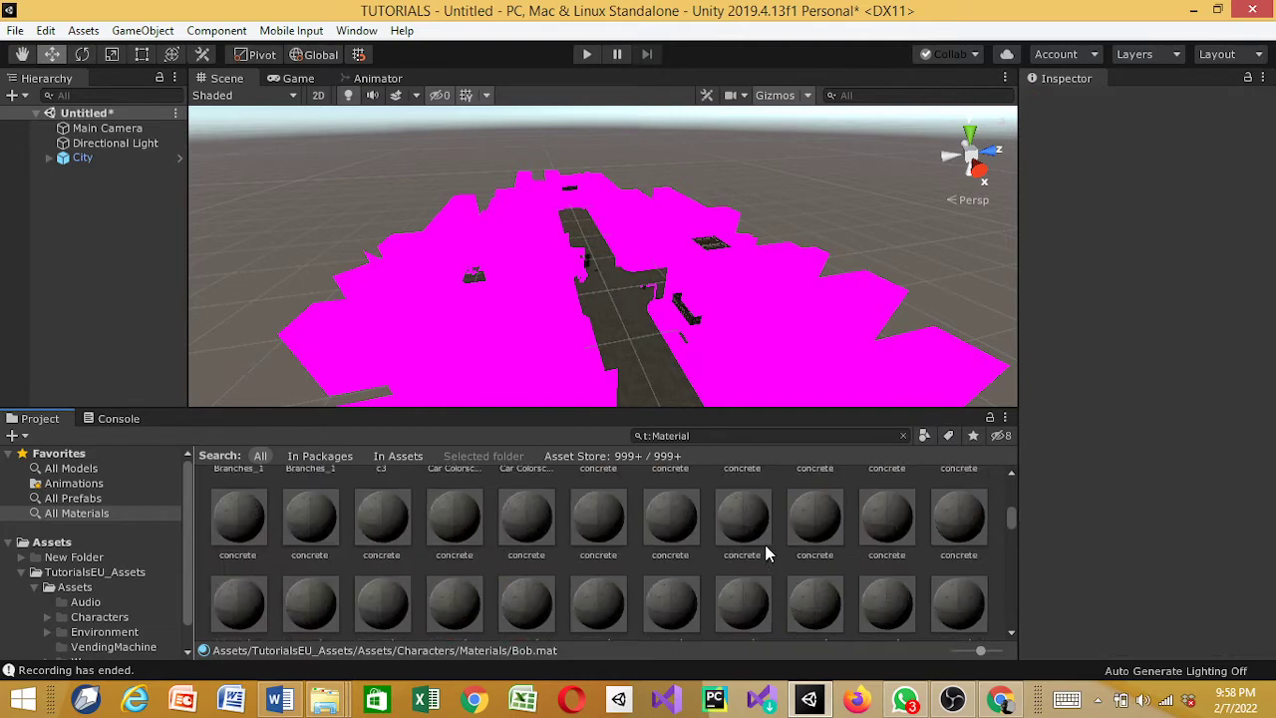
{"action": "scroll", "coordinate": [765, 546], "scroll_direction": "up", "scroll_amount": 1}
{"action": "left_click", "coordinate": [814, 543]}
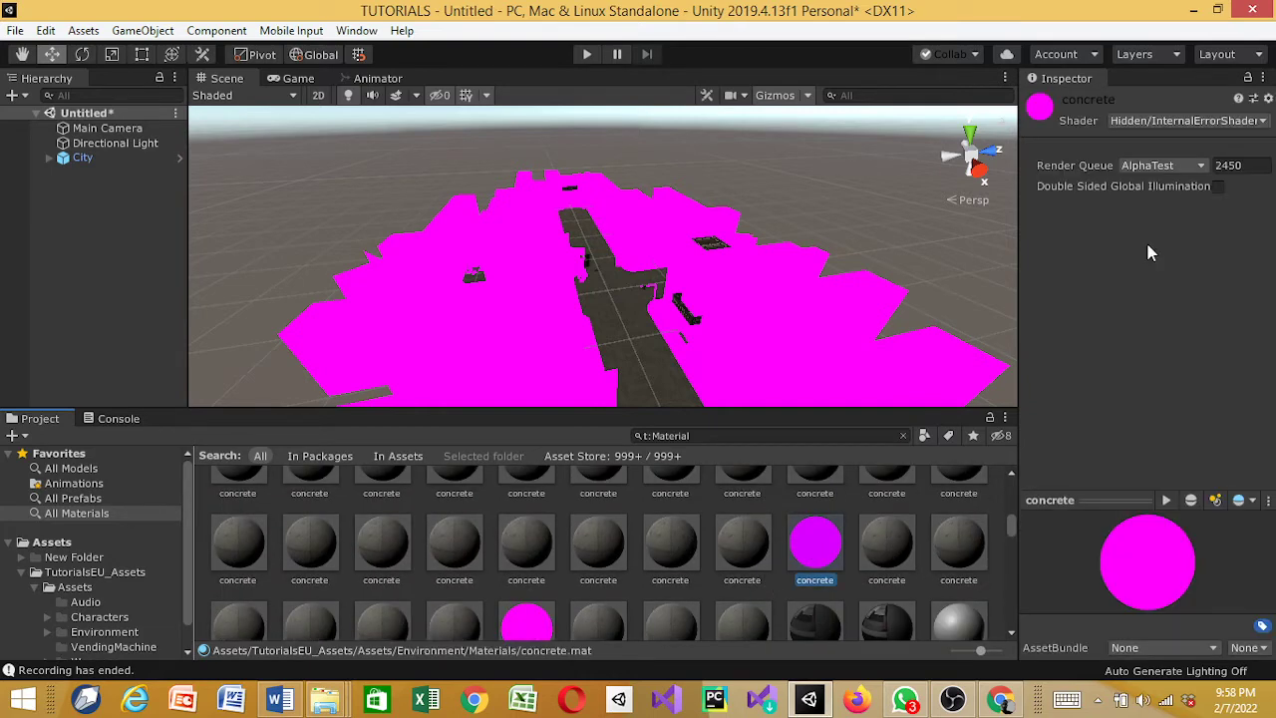
{"action": "left_click", "coordinate": [1209, 122]}
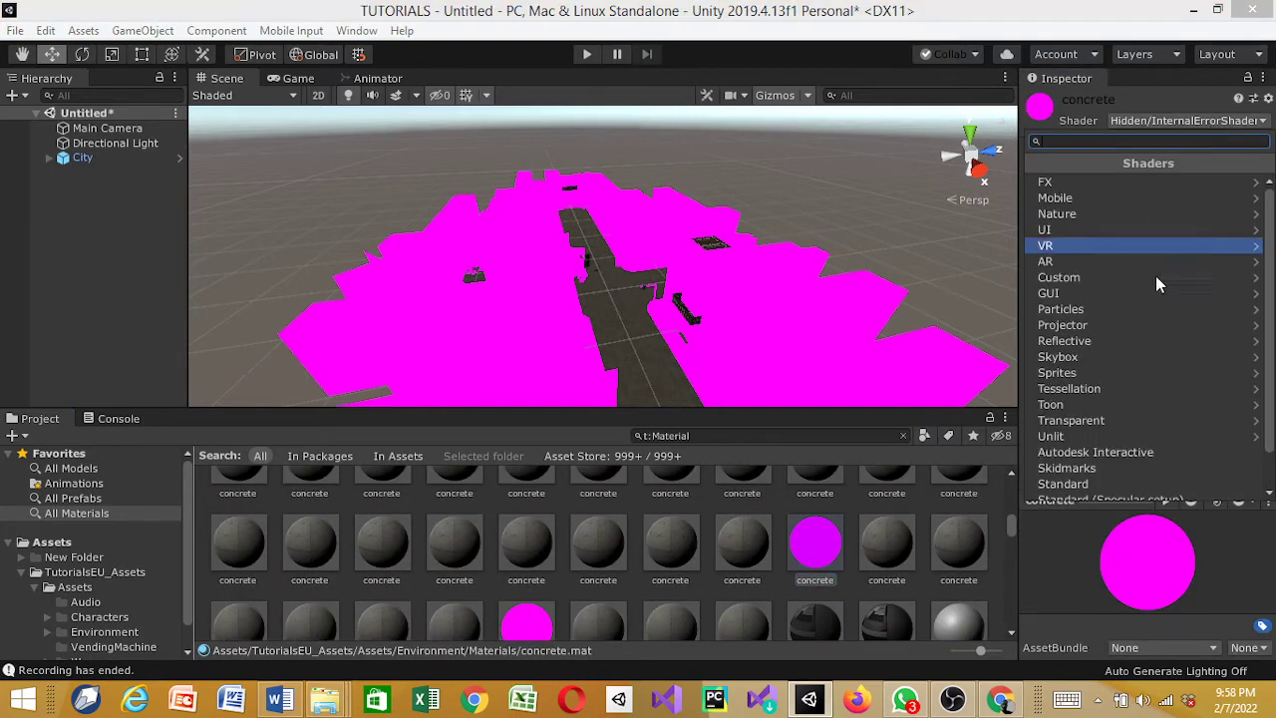
{"action": "left_click", "coordinate": [1146, 485]}
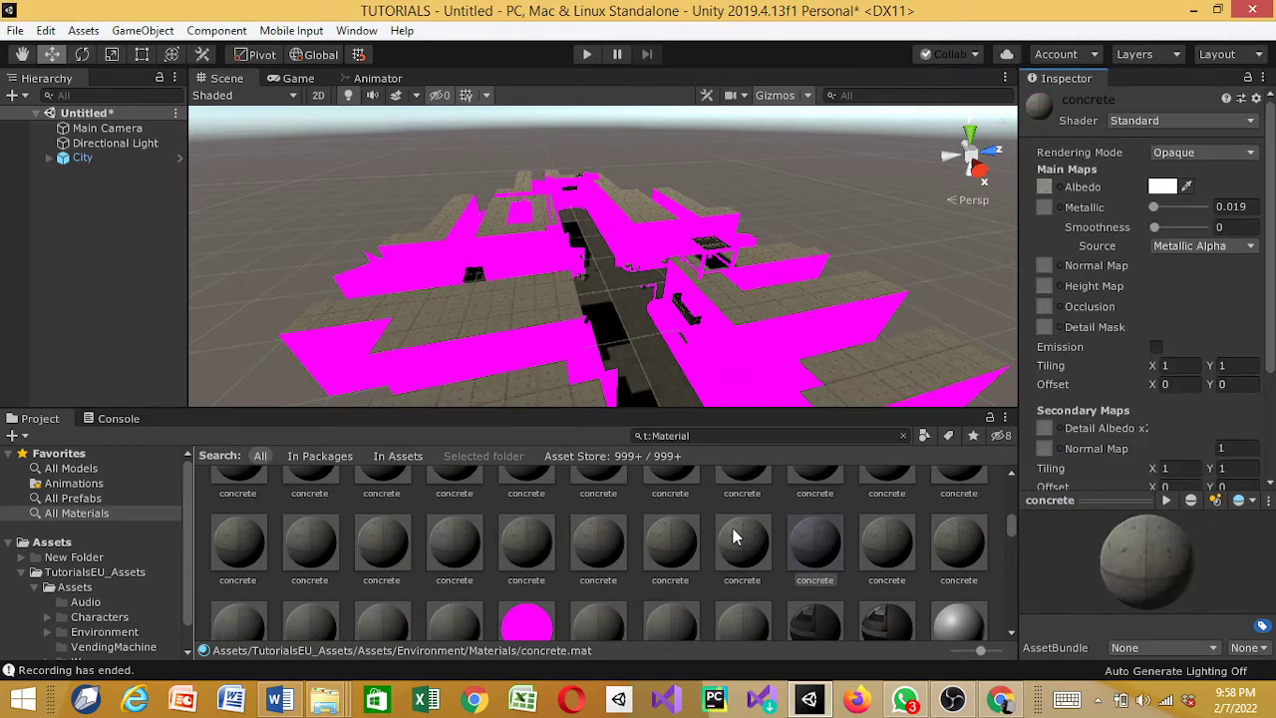
- Change the shader of the magenta concreteSmooth and dirt materials to Standard
{"action": "scroll", "coordinate": [667, 538], "scroll_direction": "down", "scroll_amount": 3}
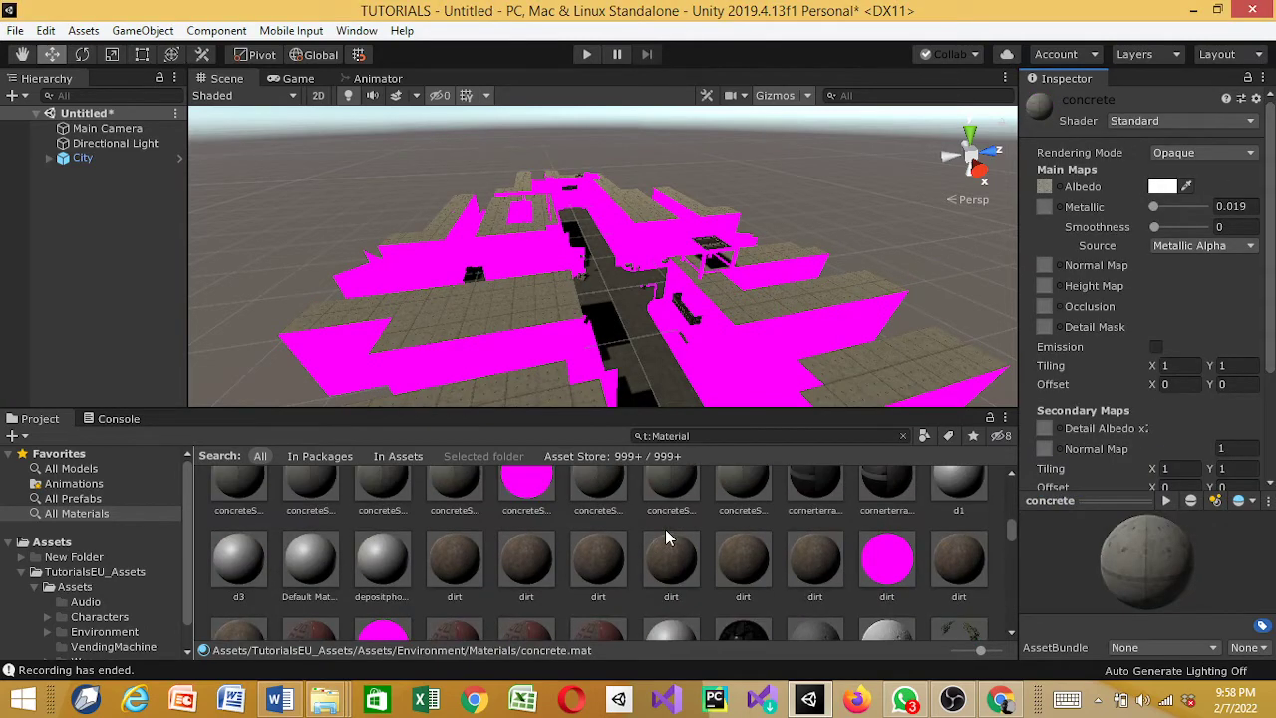
{"action": "left_click", "coordinate": [527, 484]}
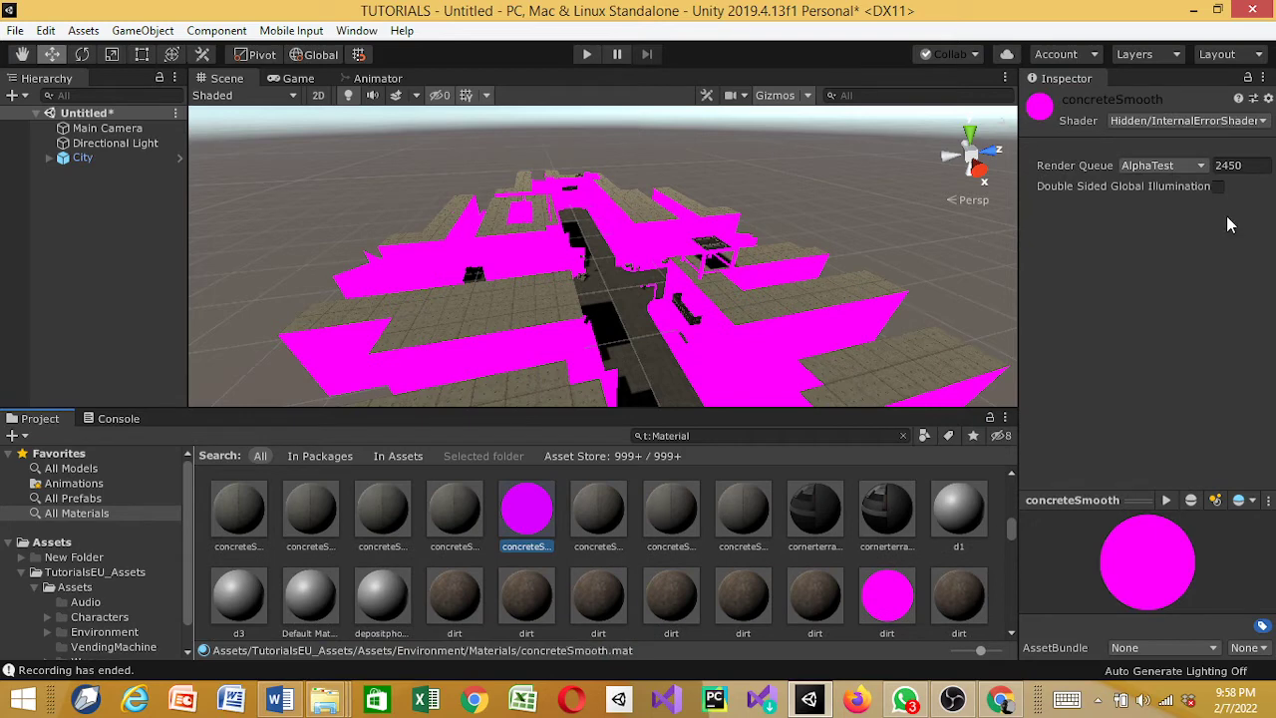
{"action": "left_click", "coordinate": [1186, 119]}
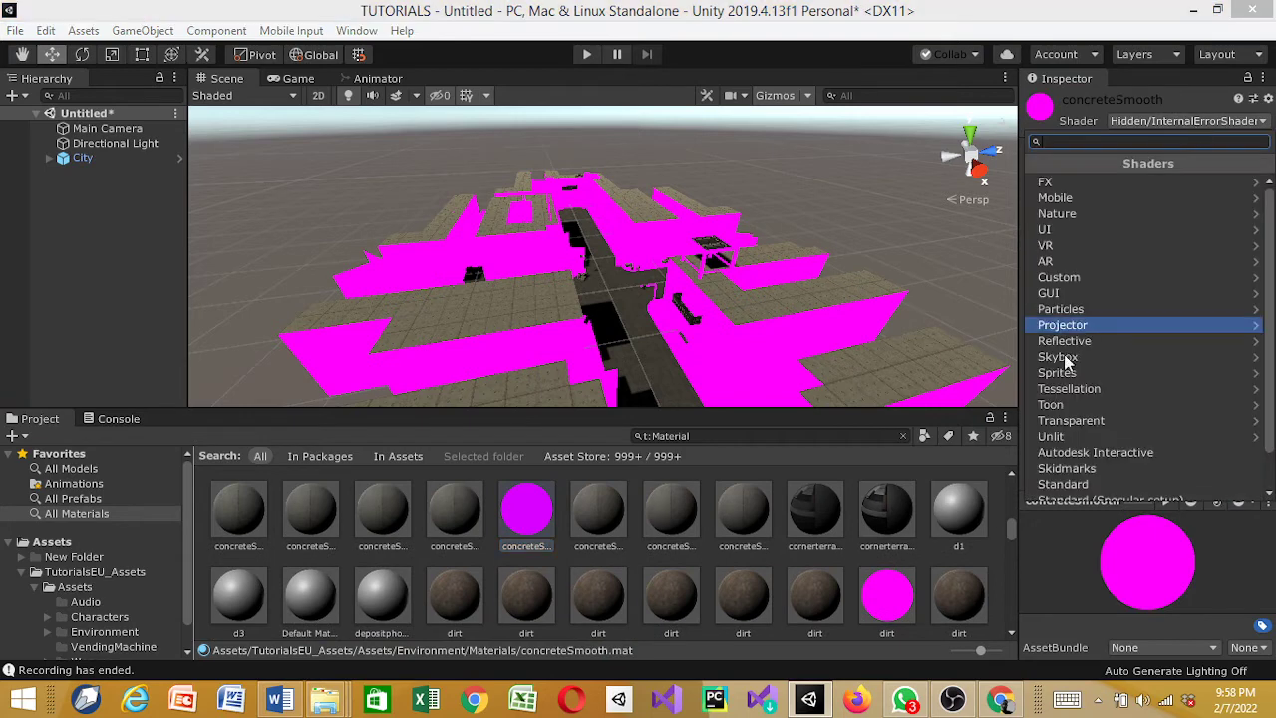
{"action": "left_click", "coordinate": [1062, 484]}
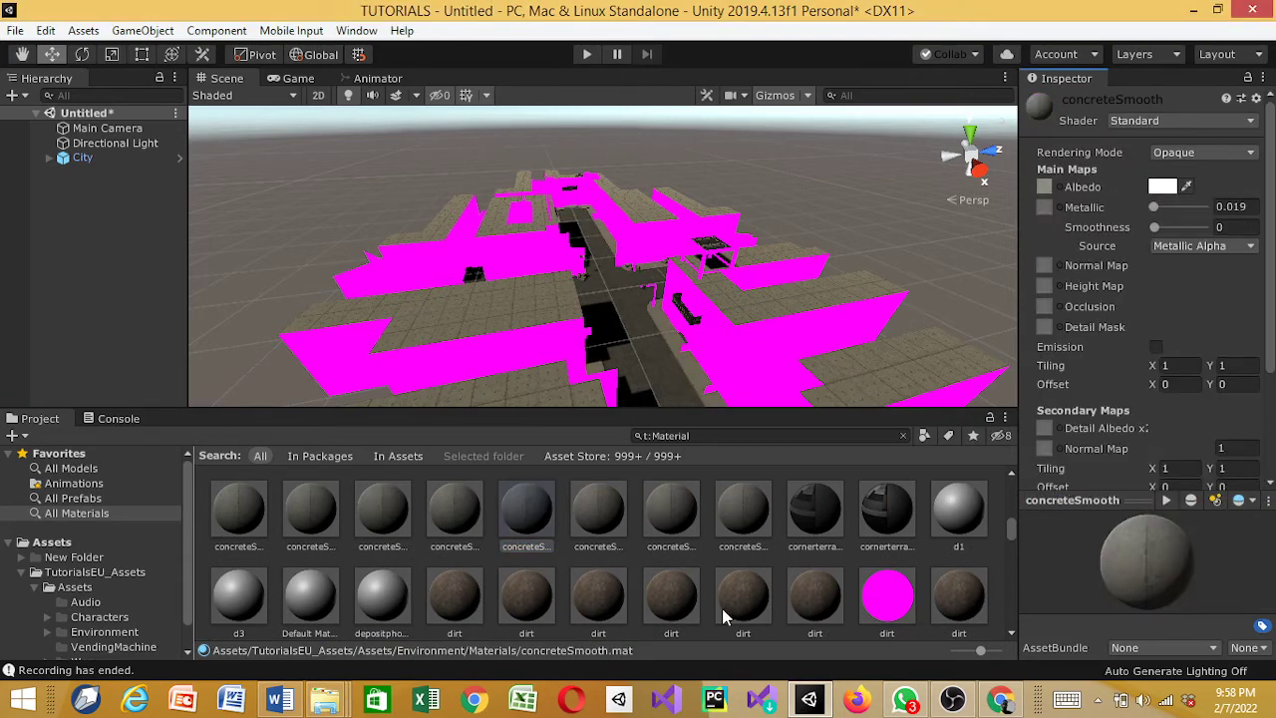
{"action": "left_click", "coordinate": [879, 598]}
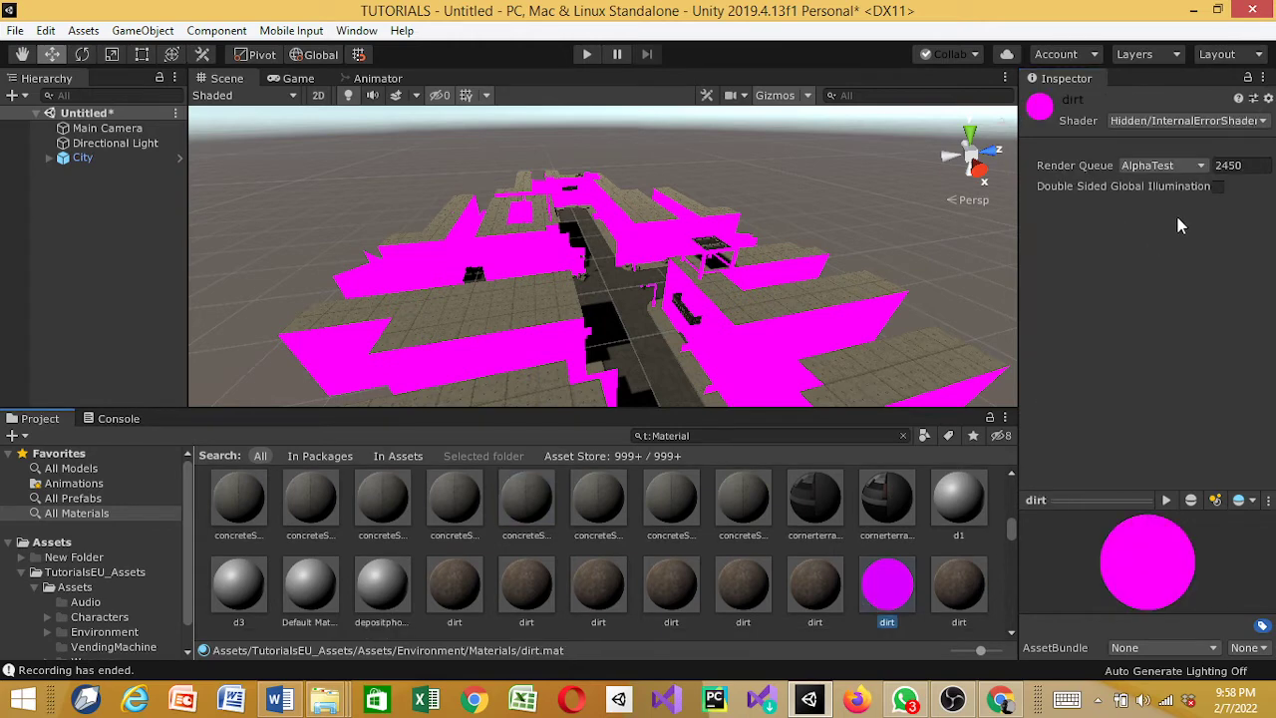
{"action": "left_click", "coordinate": [1174, 119]}
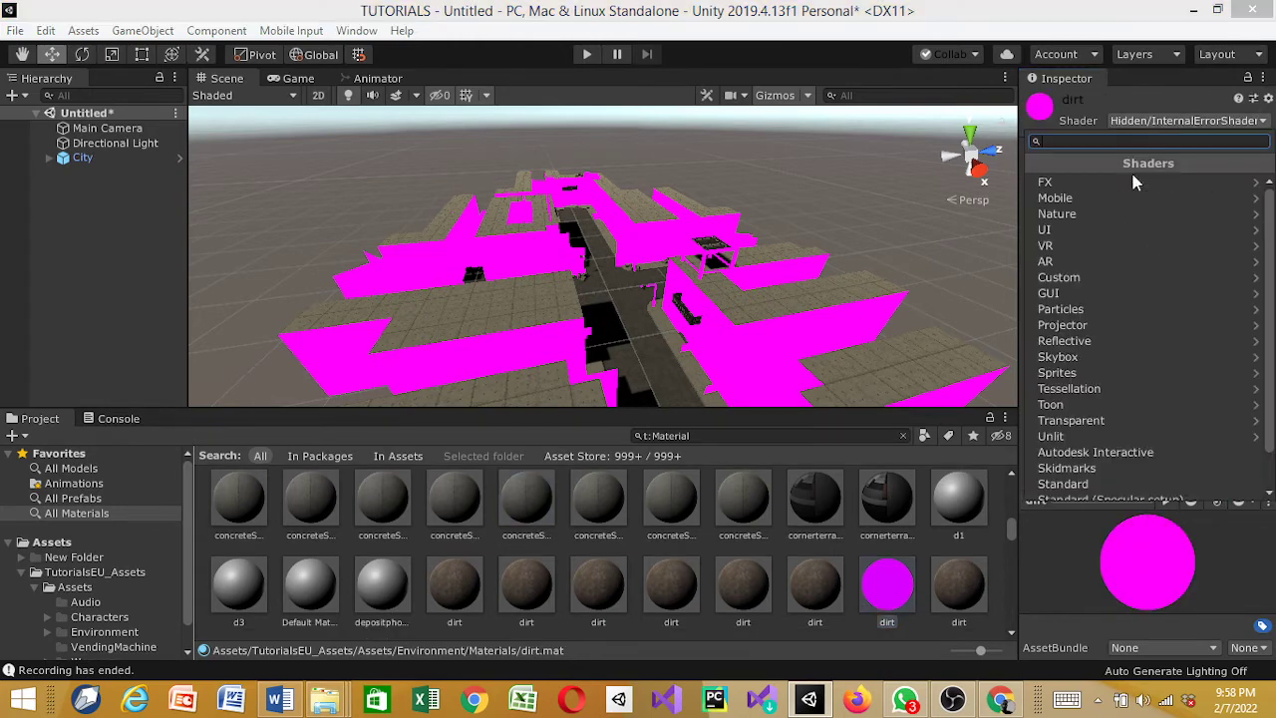
{"action": "left_click", "coordinate": [1034, 488]}
- Find the magenta doors material and change its shader to Standard
{"action": "scroll", "coordinate": [505, 536], "scroll_direction": "down", "scroll_amount": 3}
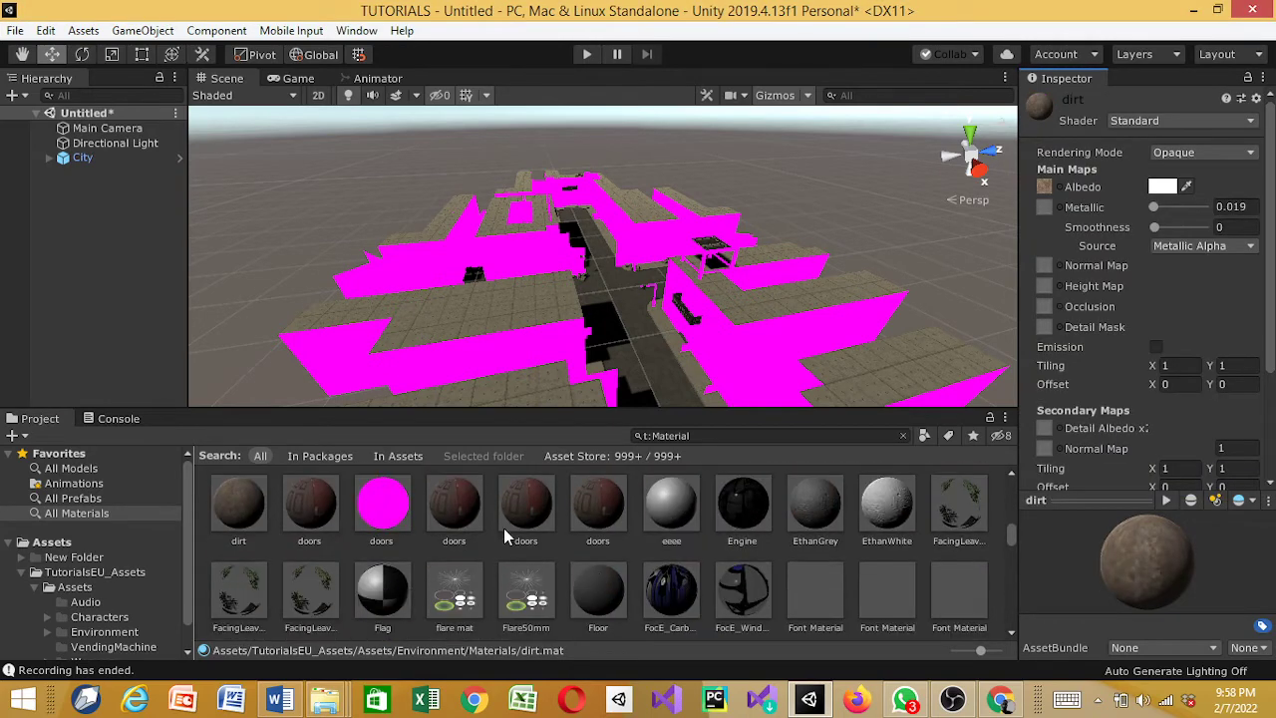
{"action": "left_click", "coordinate": [378, 528]}
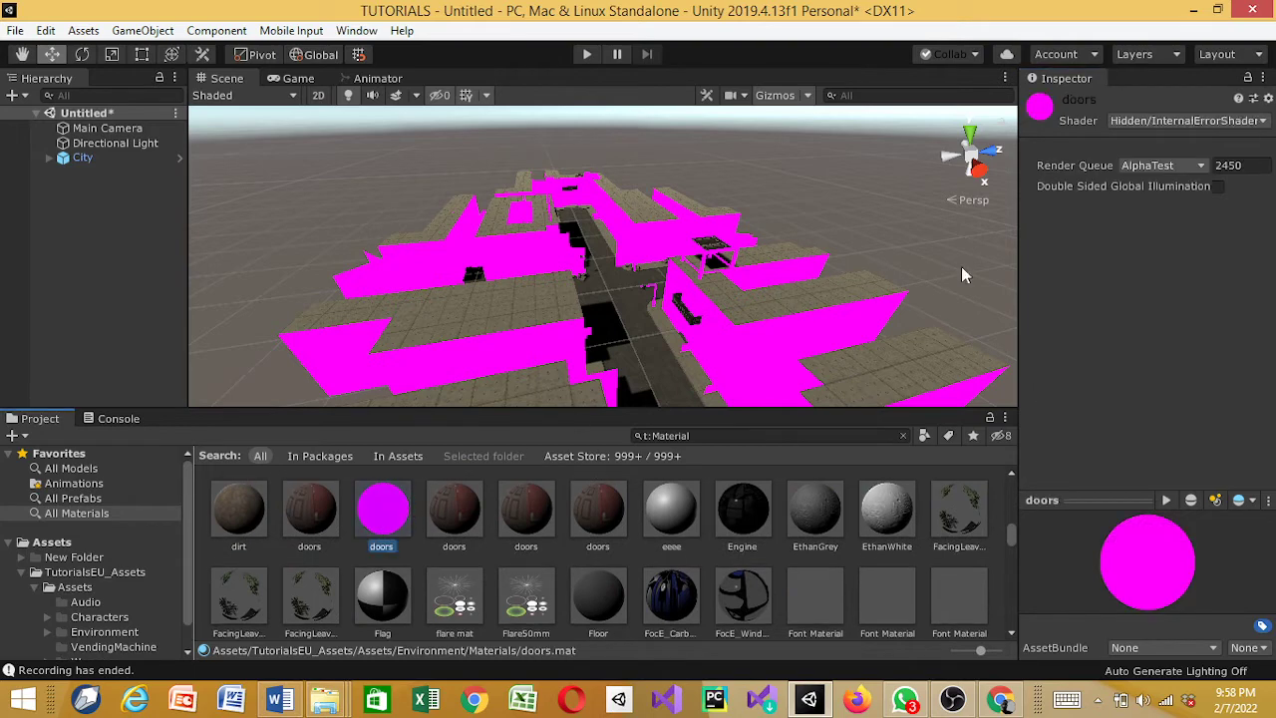
{"action": "left_click", "coordinate": [1196, 119]}
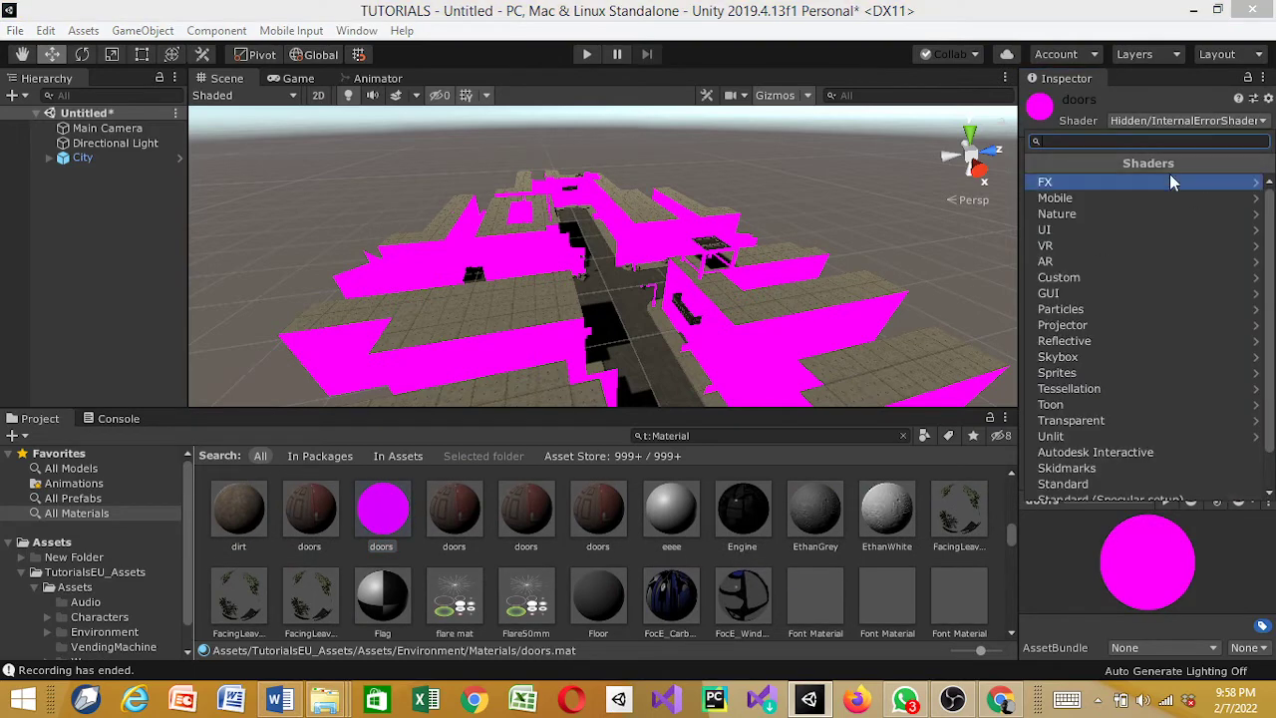
{"action": "left_click", "coordinate": [1063, 484]}
- Find the magenta grass material and change its shader to Standard
{"action": "scroll", "coordinate": [636, 581], "scroll_direction": "down", "scroll_amount": 3}
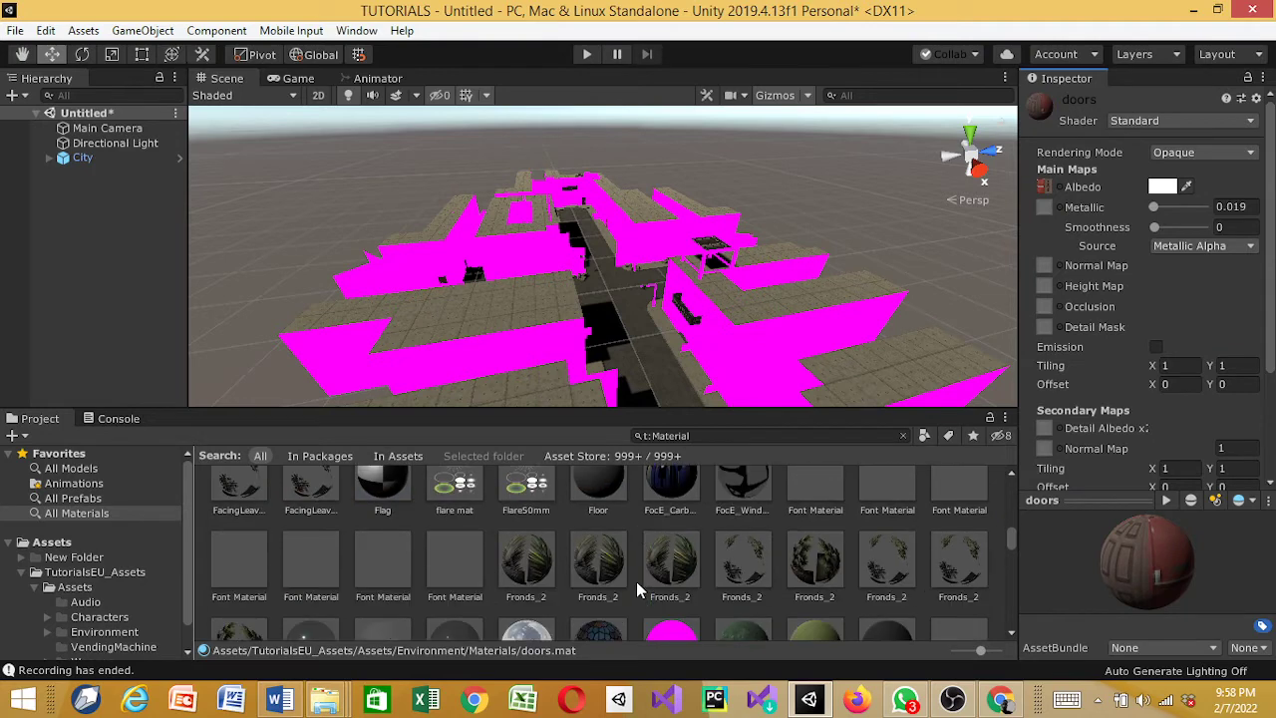
{"action": "scroll", "coordinate": [636, 581], "scroll_direction": "down", "scroll_amount": 2}
{"action": "left_click", "coordinate": [670, 537]}
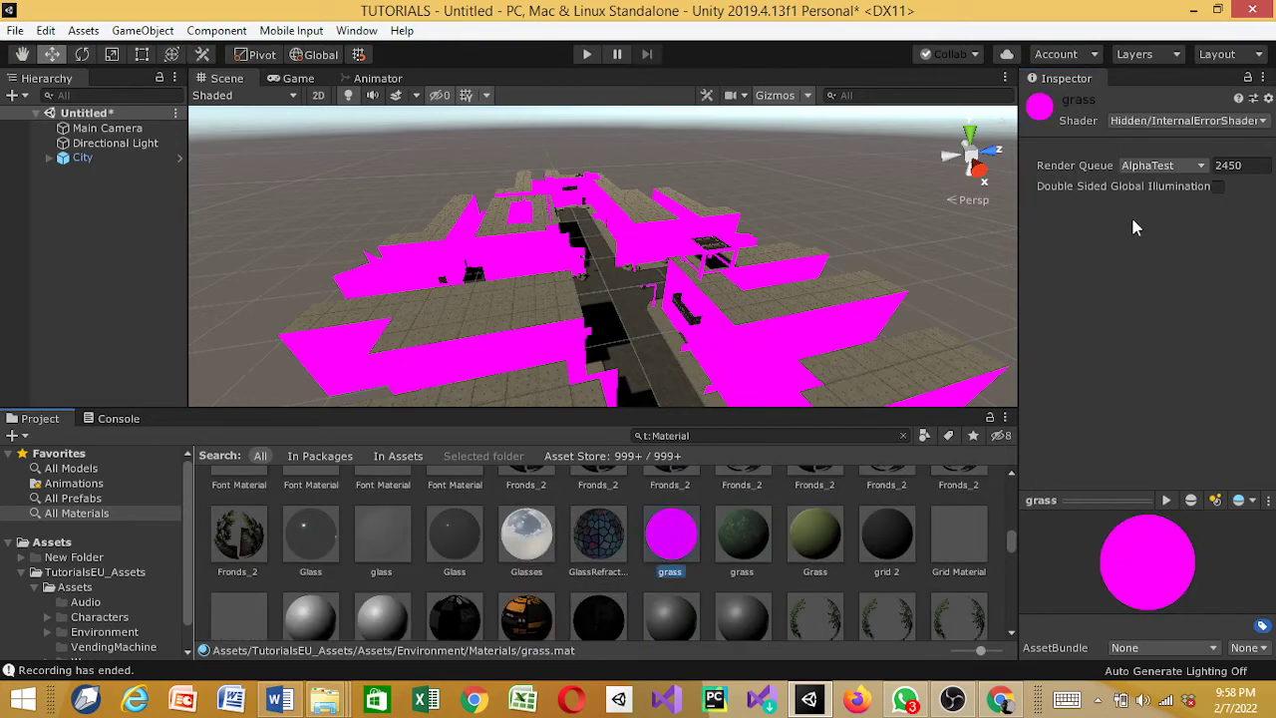
{"action": "left_click", "coordinate": [1201, 121]}
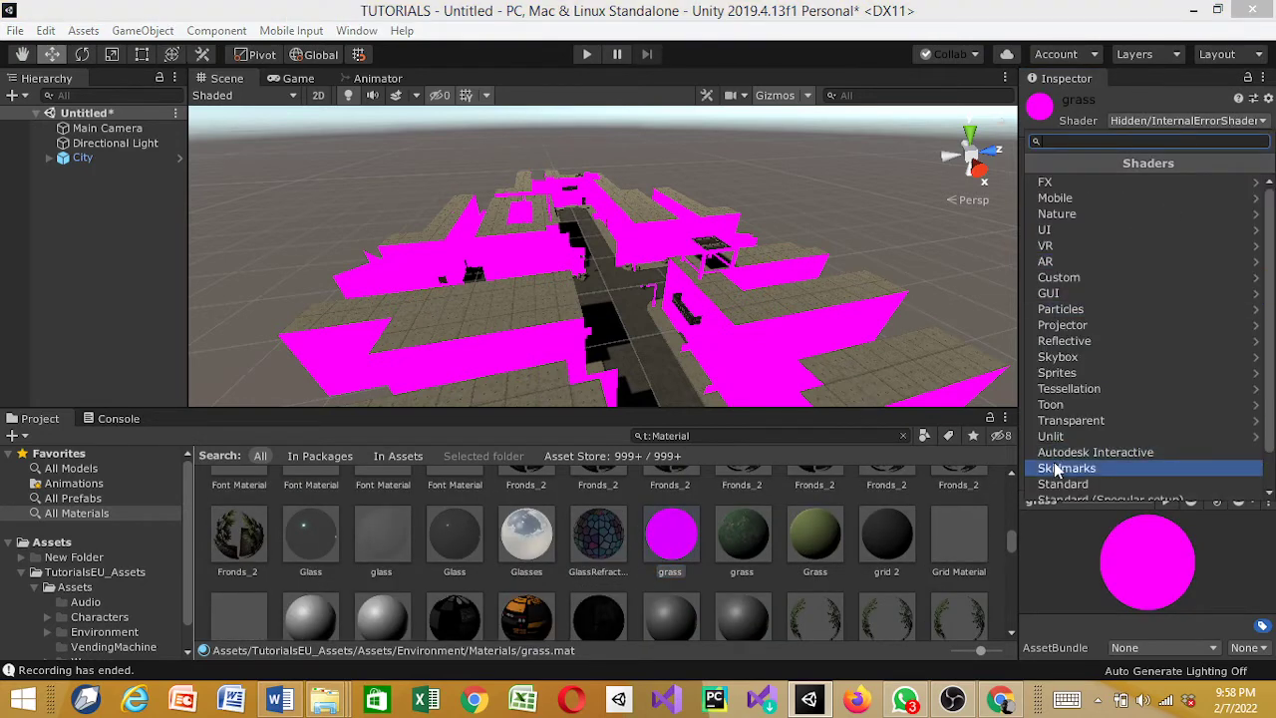
{"action": "left_click", "coordinate": [1045, 484]}
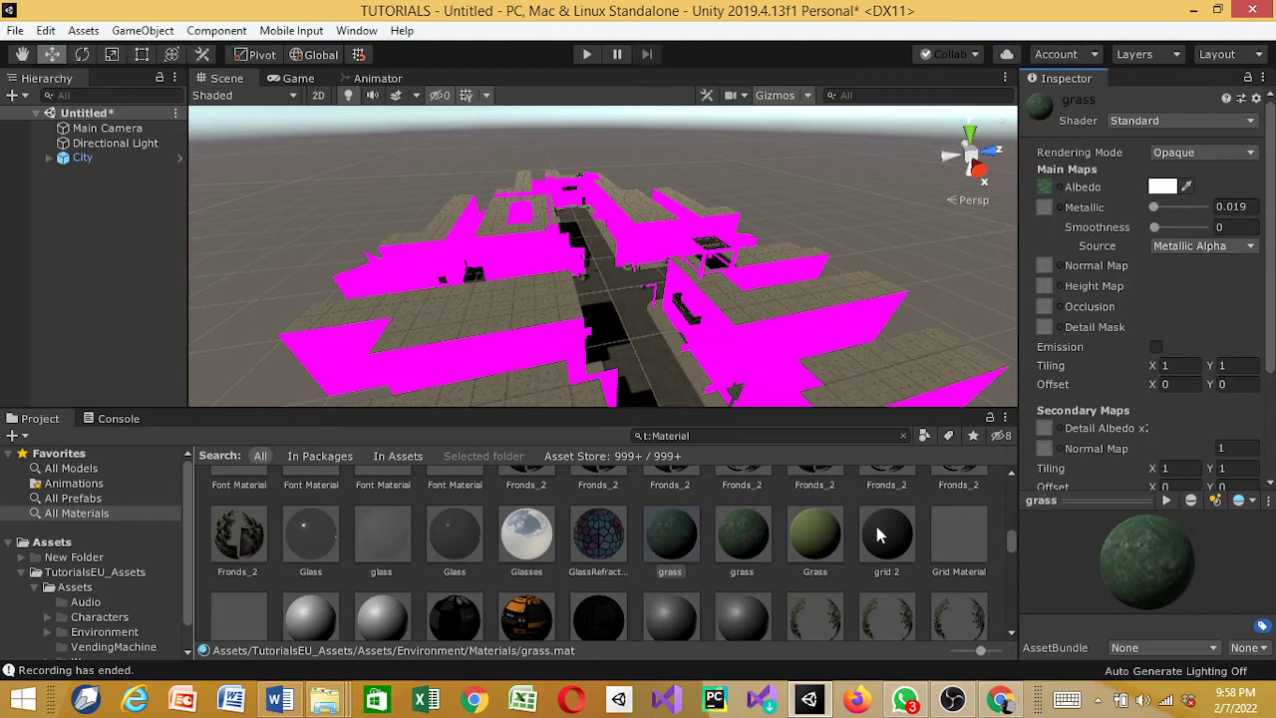
- Find the magenta metal material and change its shader to Standard
{"action": "scroll", "coordinate": [727, 583], "scroll_direction": "down", "scroll_amount": 5}
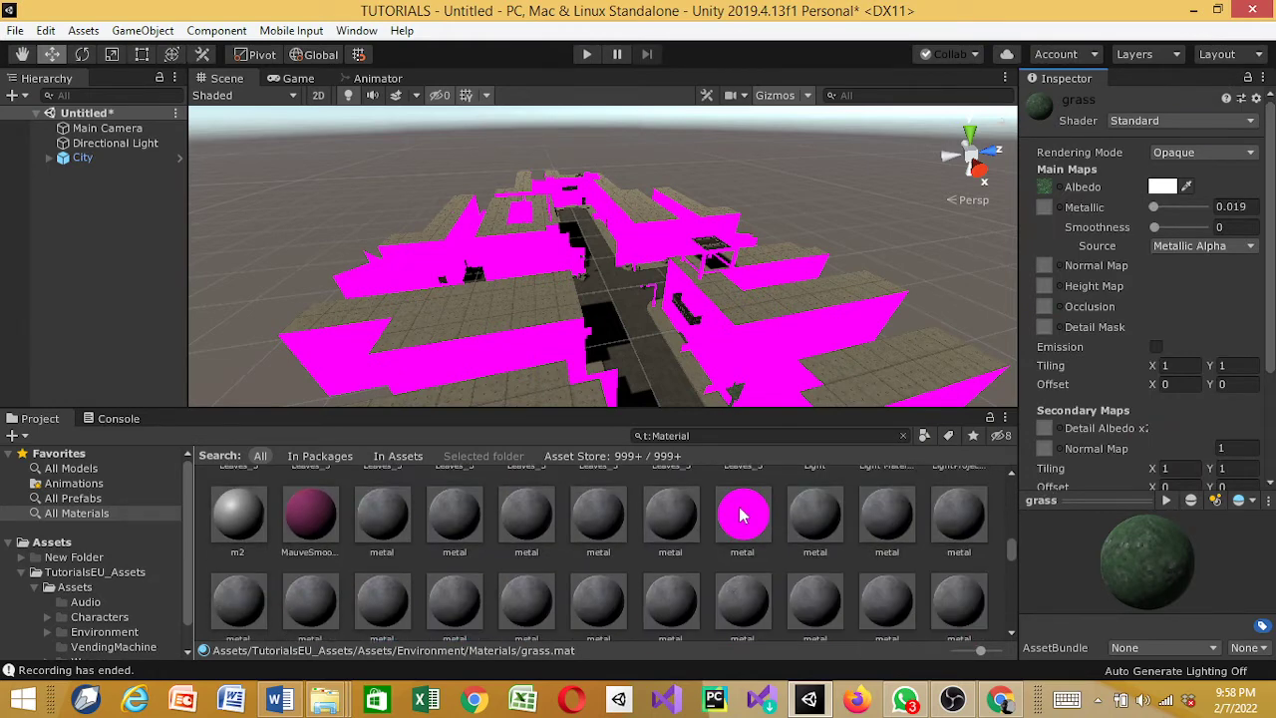
{"action": "left_click", "coordinate": [742, 512]}
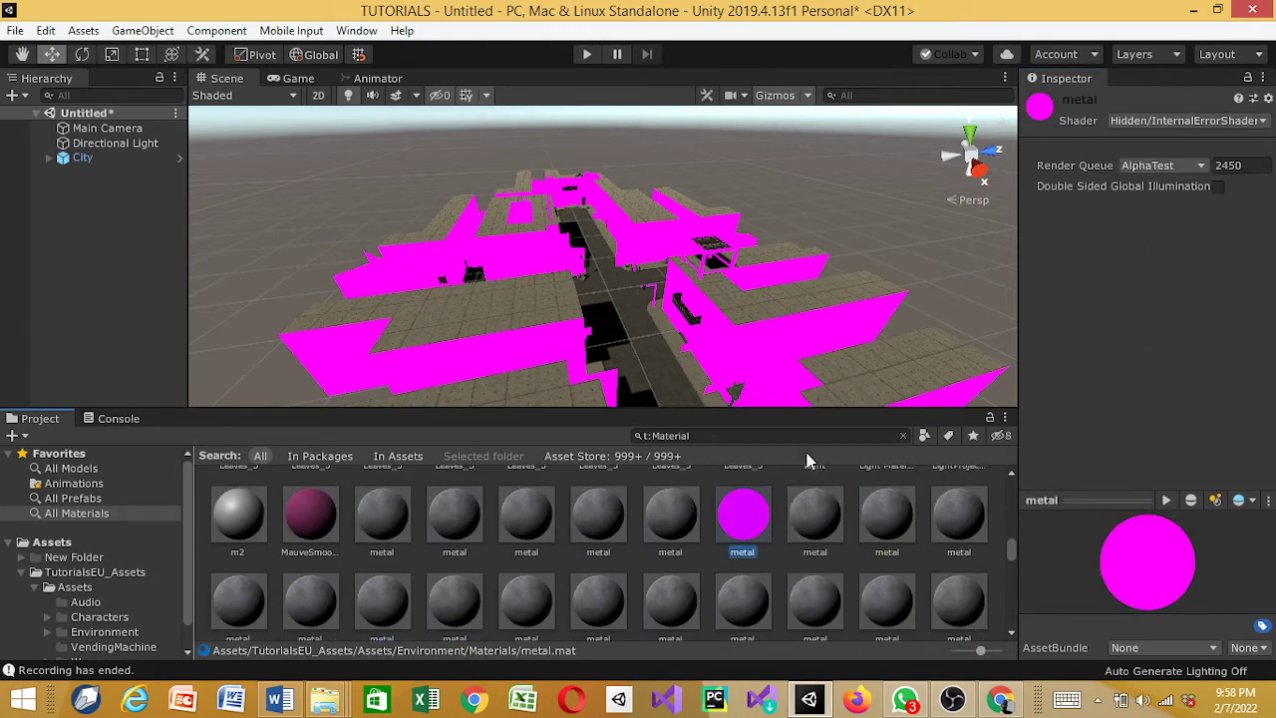
{"action": "left_click", "coordinate": [1153, 120]}
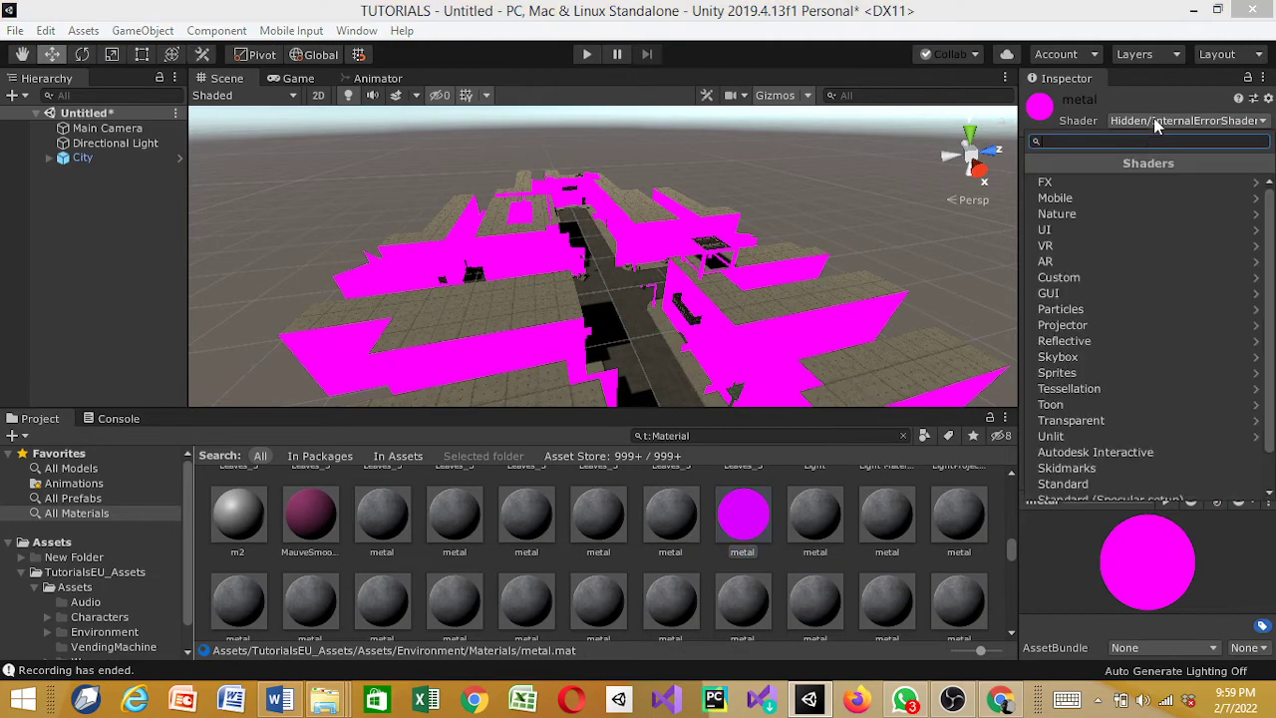
{"action": "left_click", "coordinate": [1059, 484]}
- Find the magenta roof_plates material and change its shader to Standard
{"action": "scroll", "coordinate": [641, 626], "scroll_direction": "down", "scroll_amount": 3}
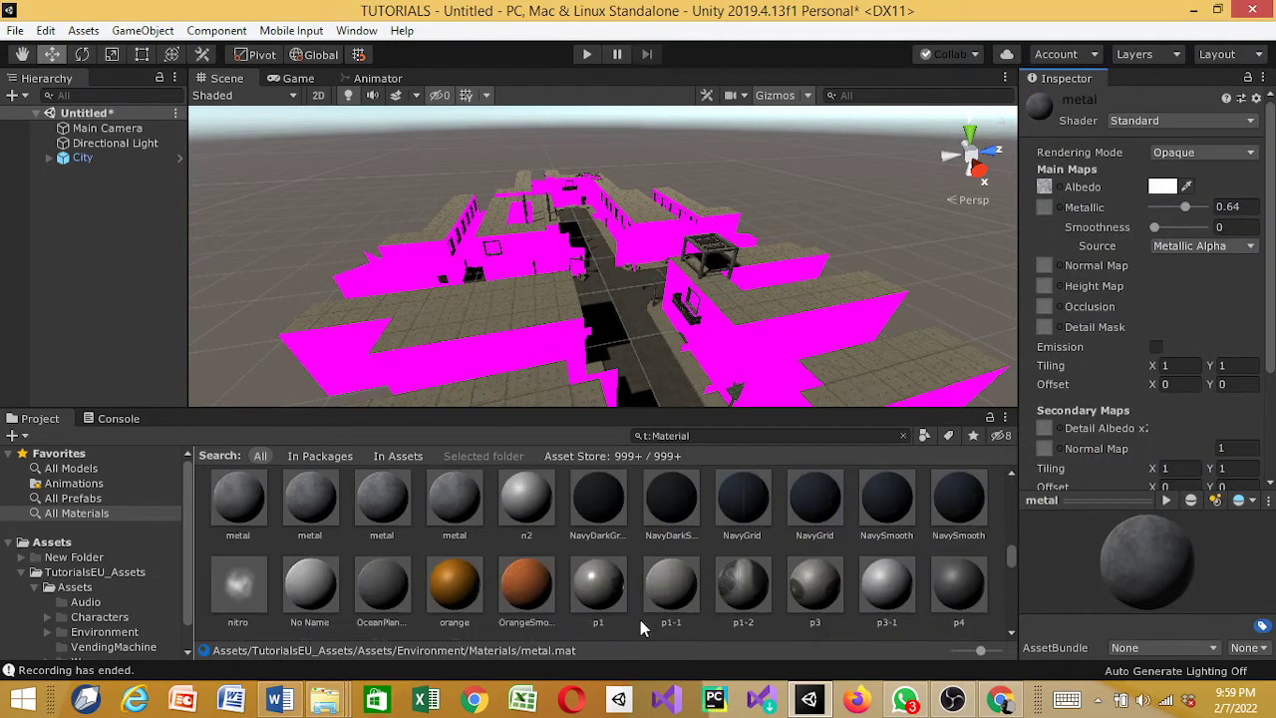
{"action": "scroll", "coordinate": [641, 626], "scroll_direction": "down", "scroll_amount": 10}
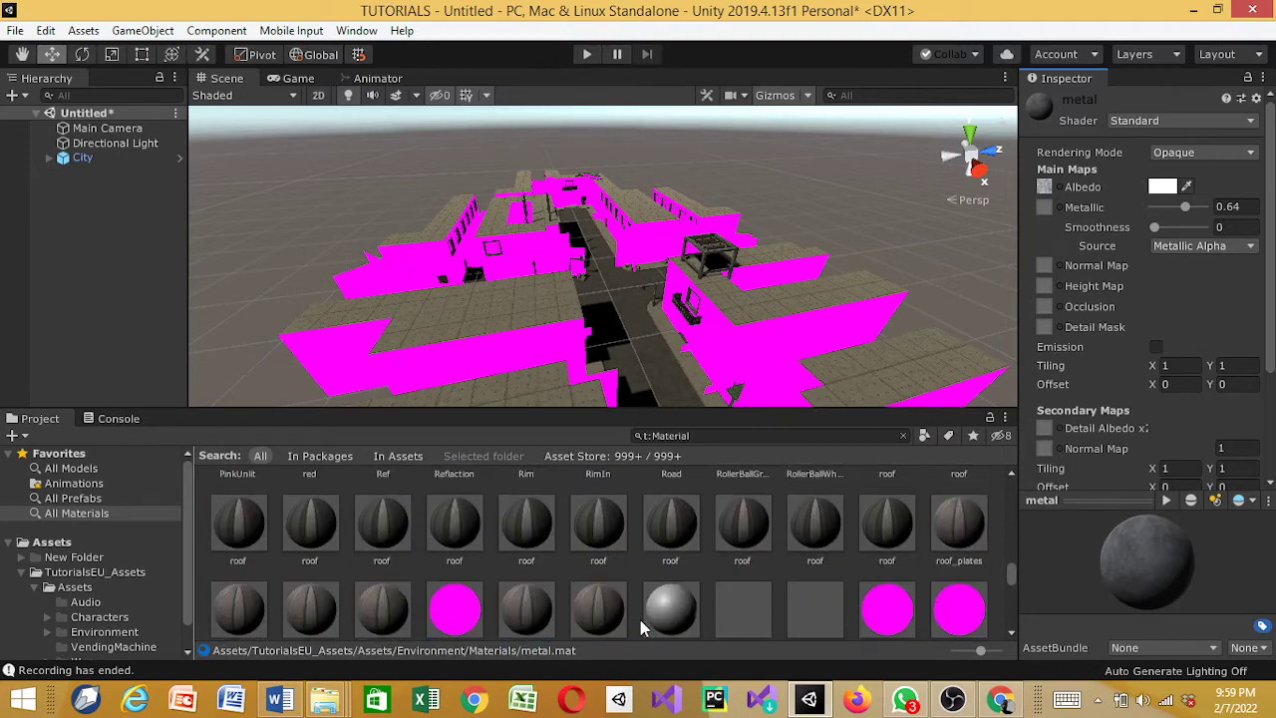
{"action": "left_click", "coordinate": [435, 625]}
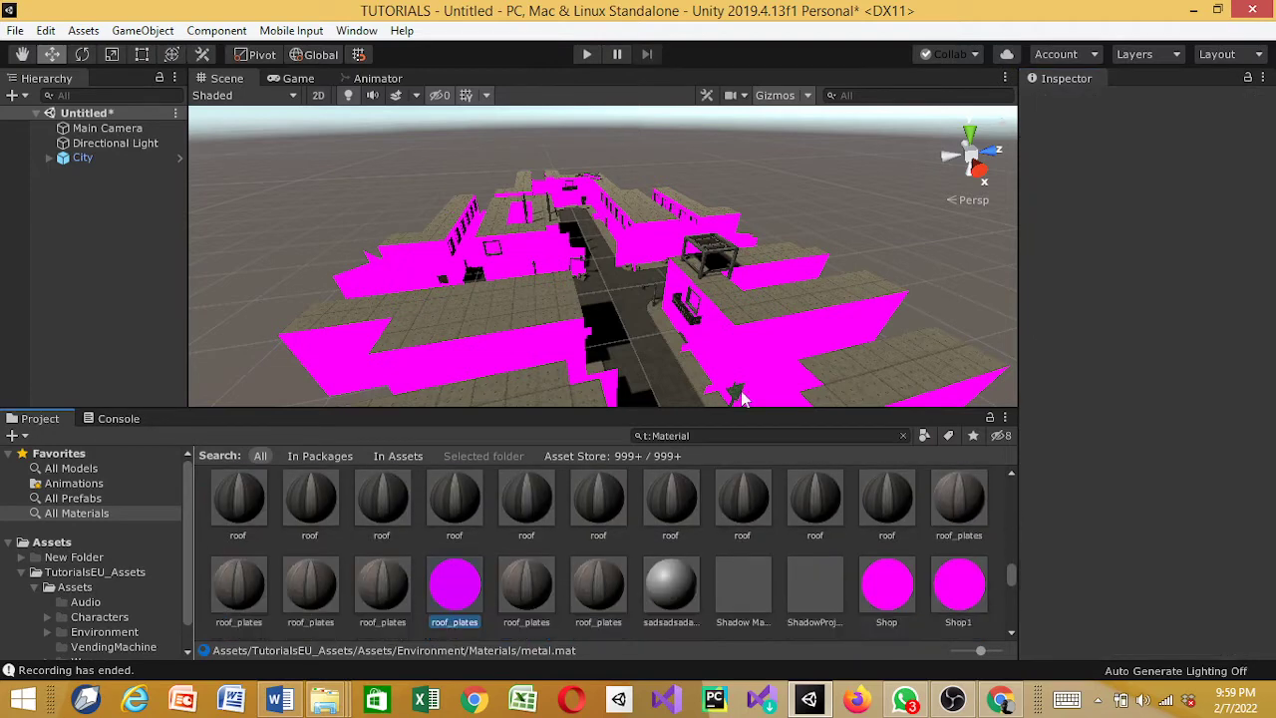
{"action": "scroll", "coordinate": [448, 626], "scroll_direction": "down", "scroll_amount": 1}
{"action": "left_click", "coordinate": [1157, 121]}
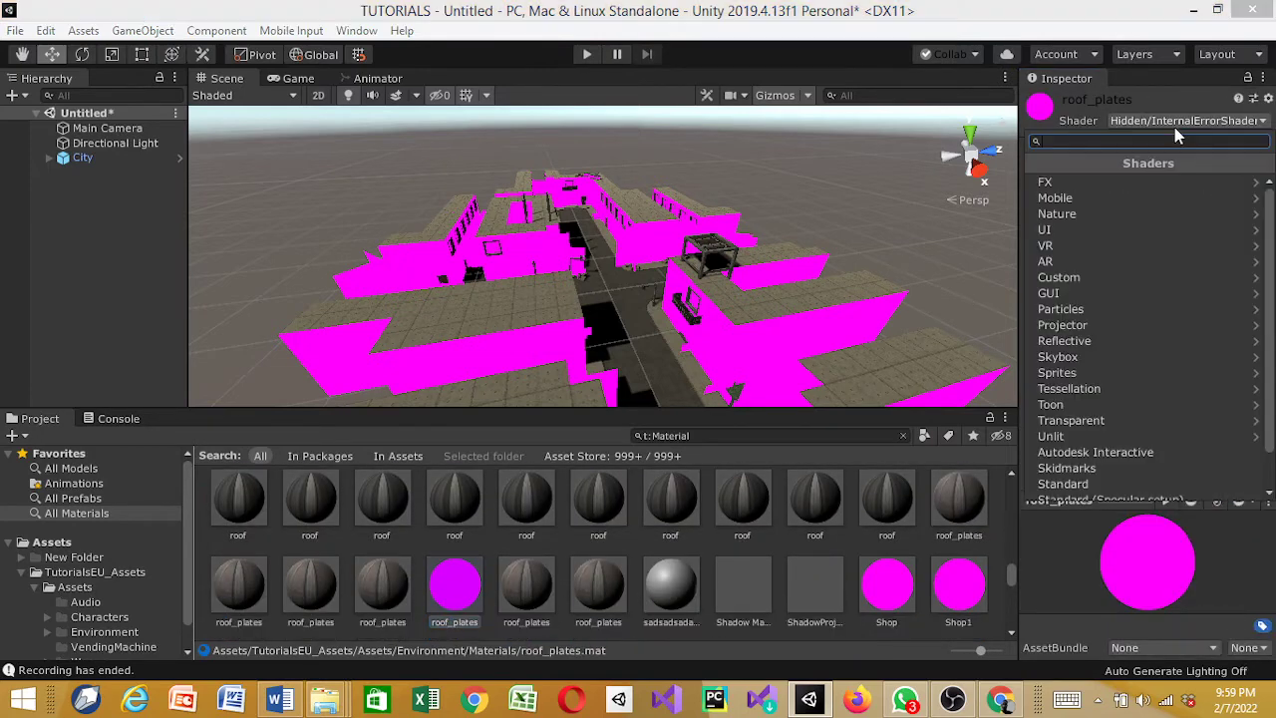
{"action": "left_click", "coordinate": [1098, 484]}
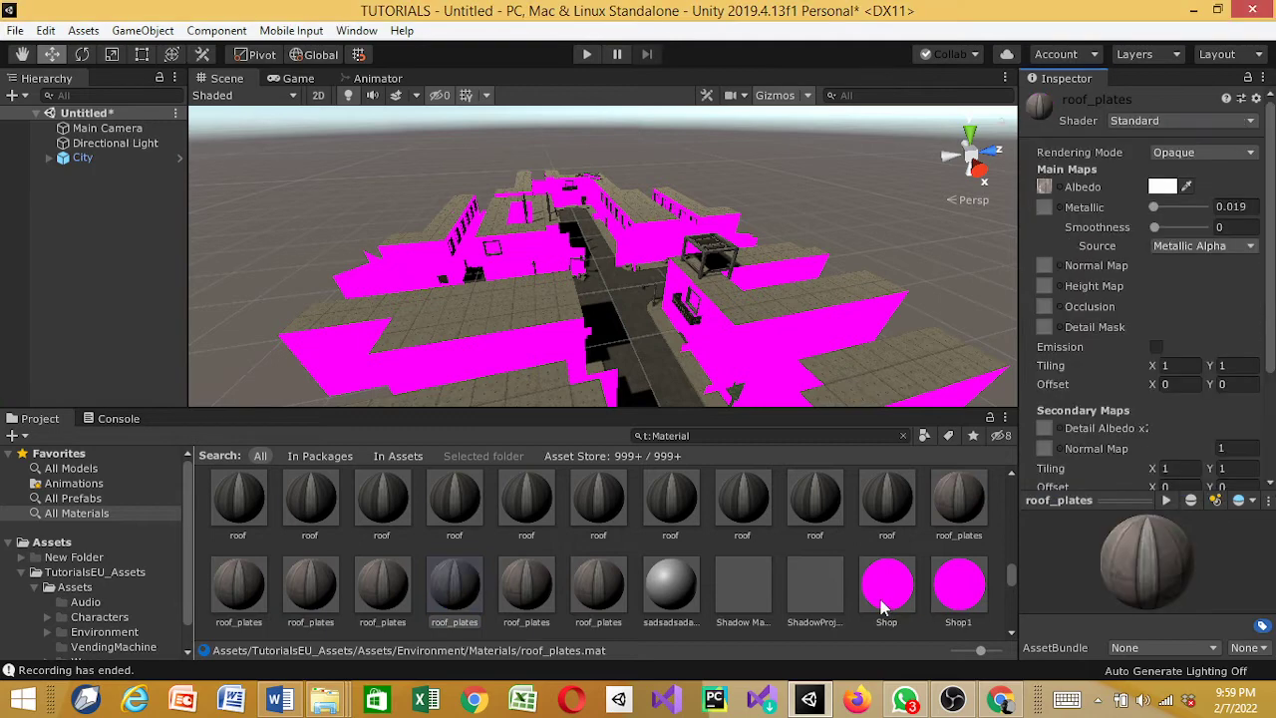
- Change the shader of the magenta Shop and Shop1 vending machine materials to Standard
{"action": "left_click", "coordinate": [886, 586]}
{"action": "left_click", "coordinate": [1165, 120]}
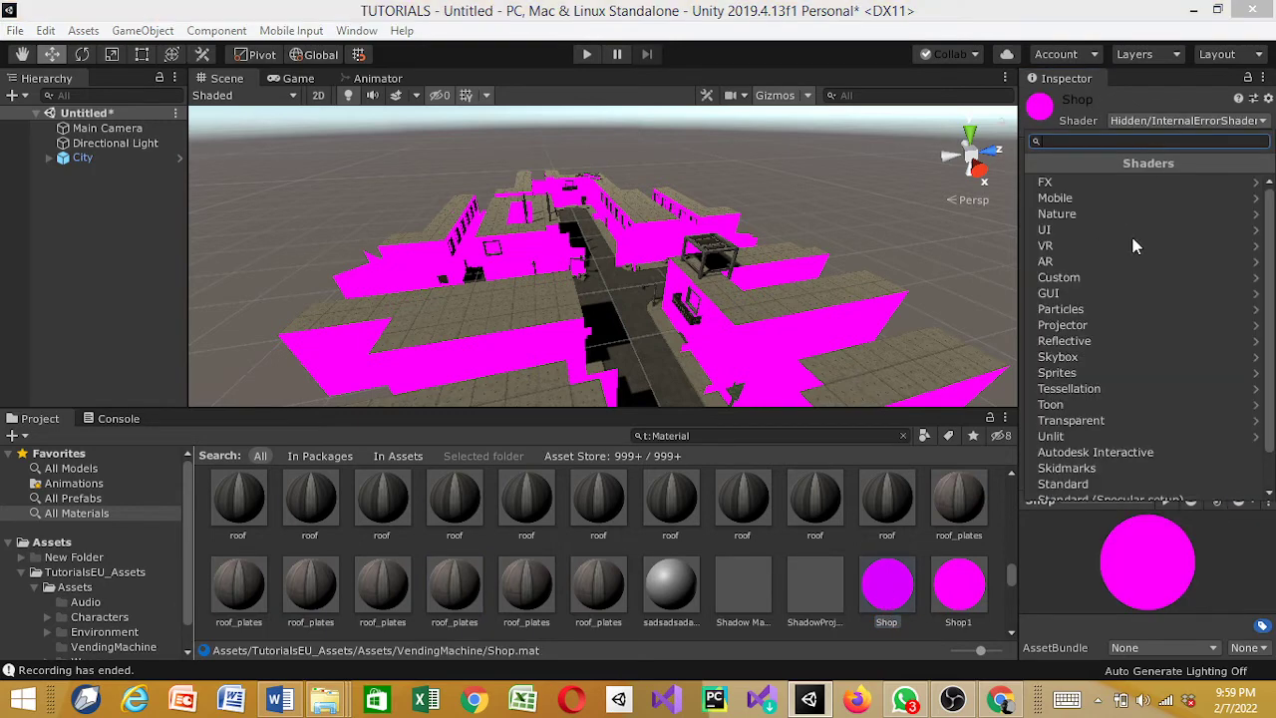
{"action": "left_click", "coordinate": [1109, 481]}
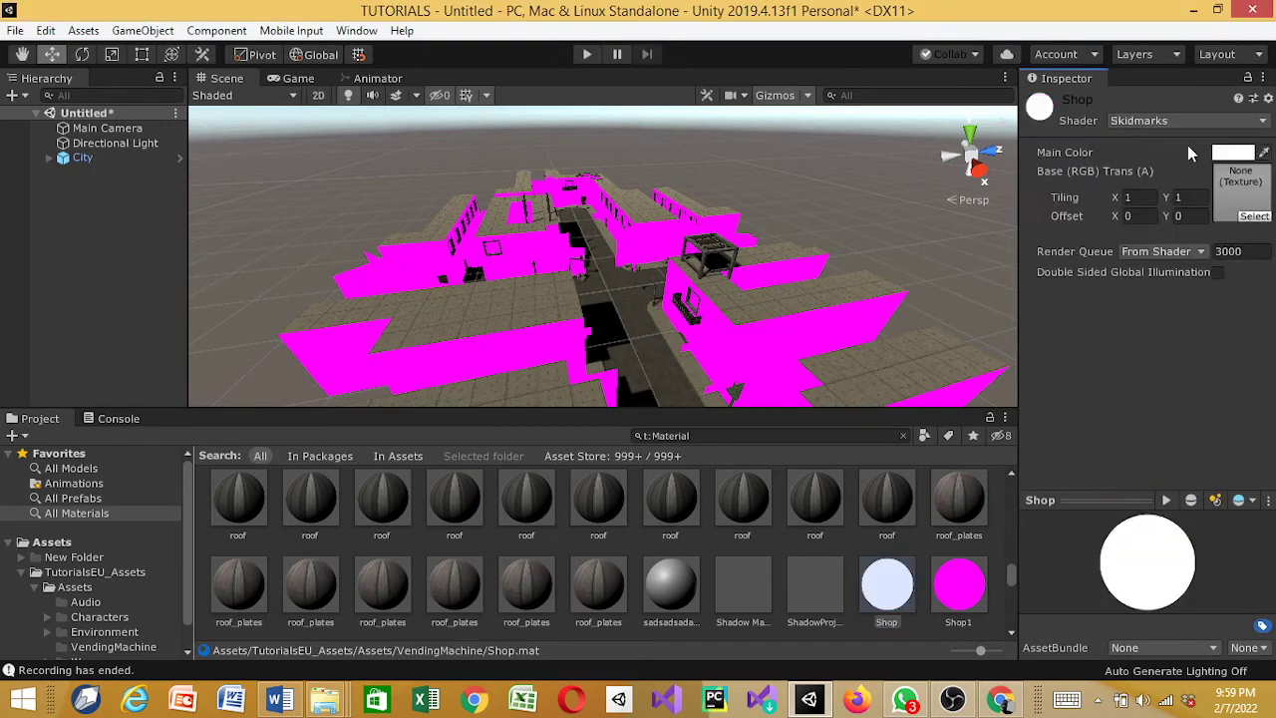
{"action": "left_click", "coordinate": [1184, 120]}
{"action": "left_click", "coordinate": [1063, 484]}
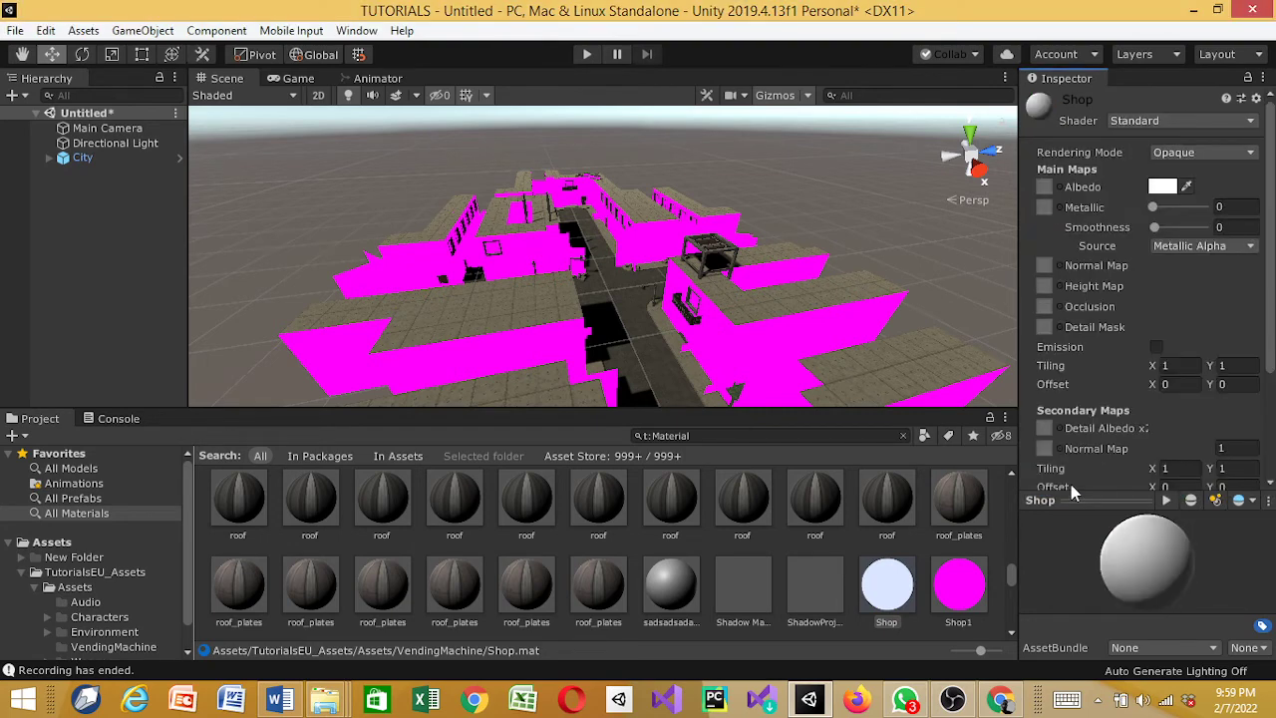
{"action": "left_click", "coordinate": [958, 586]}
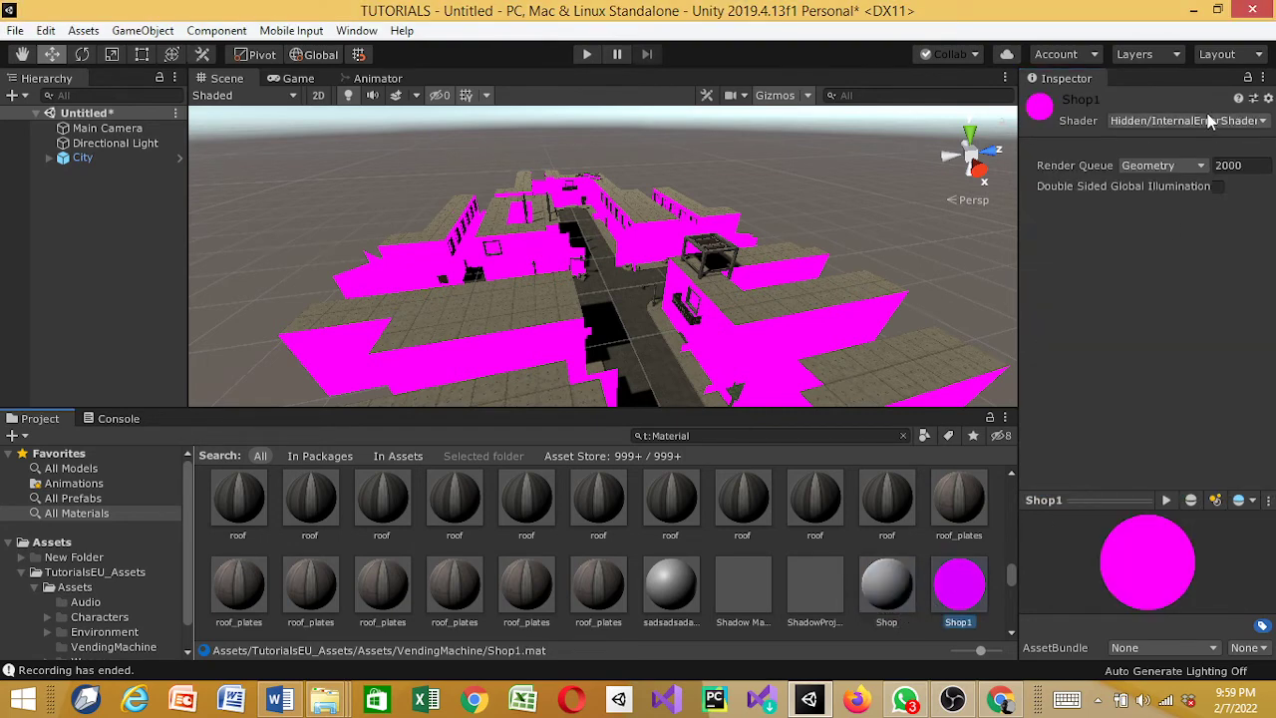
{"action": "left_click", "coordinate": [1184, 120]}
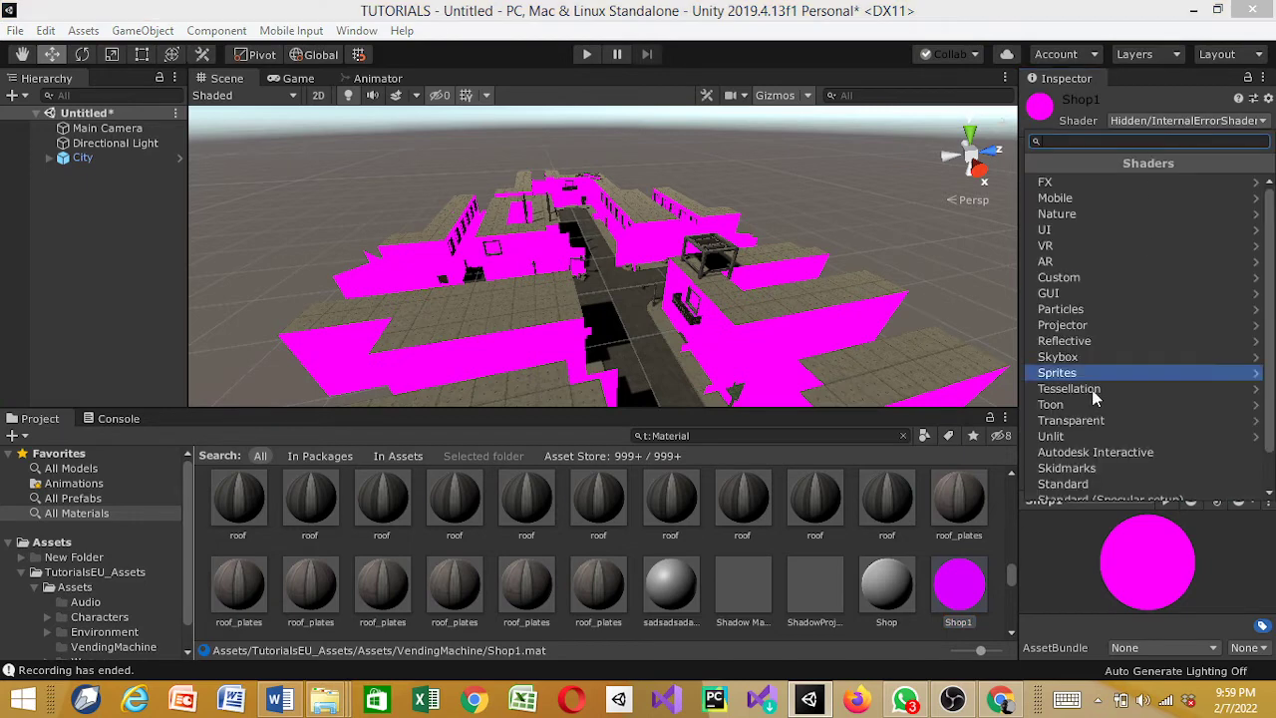
{"action": "left_click", "coordinate": [1064, 485]}
- Find the magenta signs material and change its shader to Standard
{"action": "scroll", "coordinate": [729, 576], "scroll_direction": "down", "scroll_amount": 2}
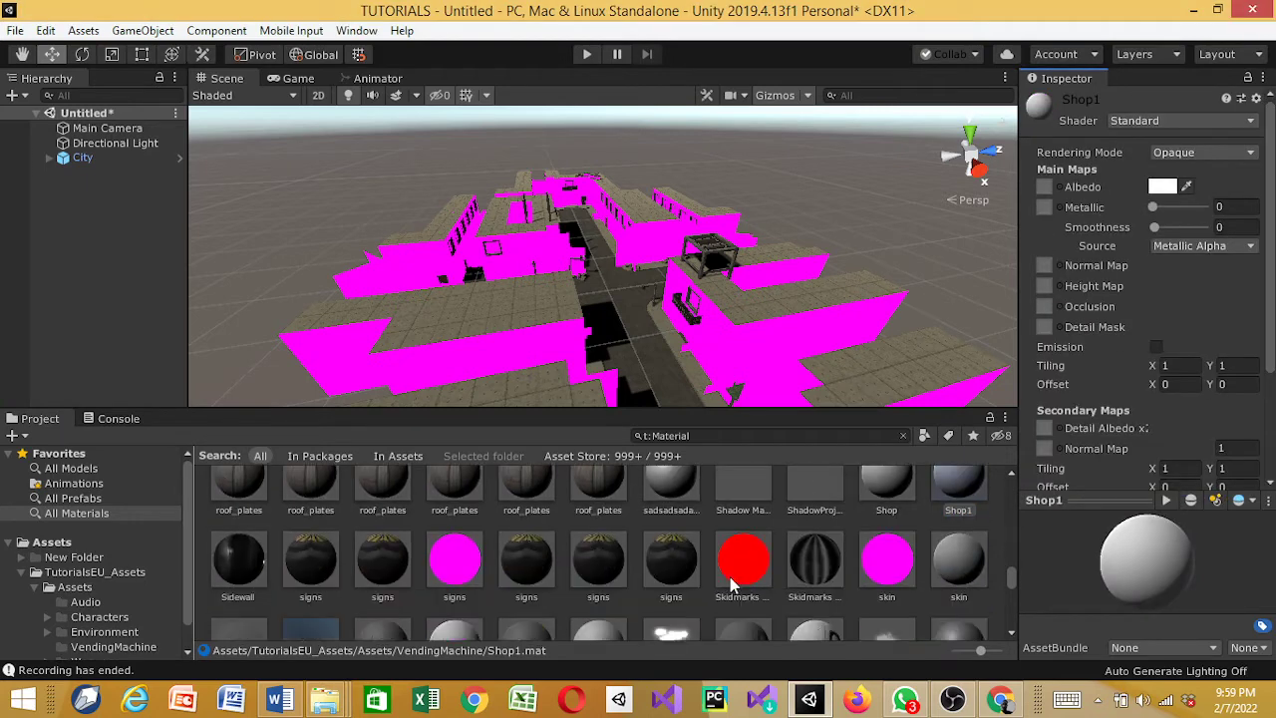
{"action": "left_click", "coordinate": [461, 570]}
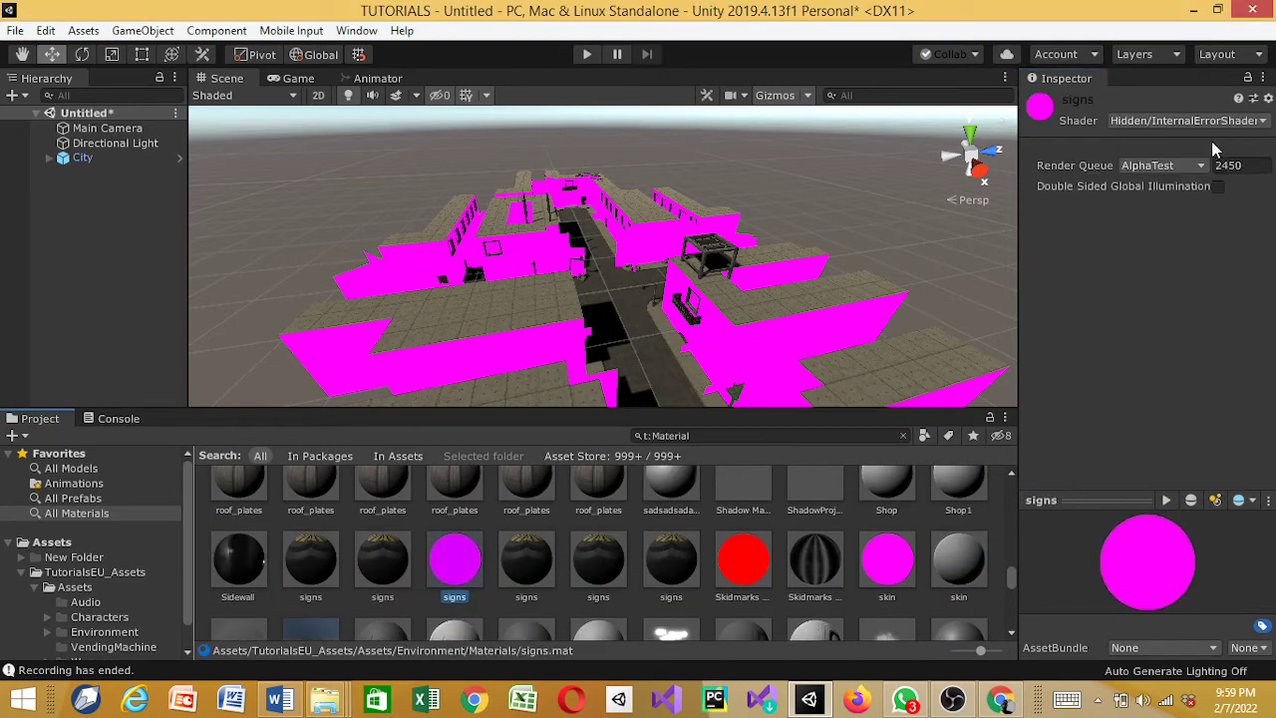
{"action": "left_click", "coordinate": [1204, 121]}
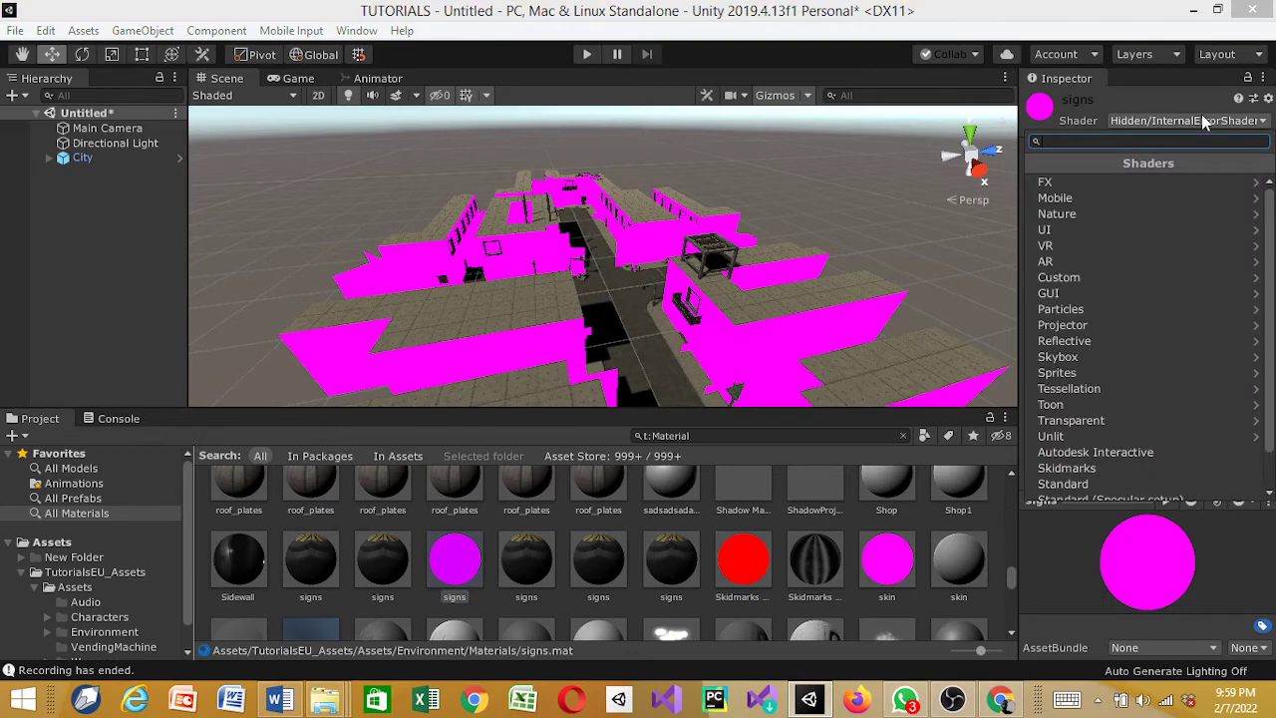
{"action": "left_click", "coordinate": [1063, 483]}
- Change the shader of the magenta skin character material to Standard
{"action": "left_click", "coordinate": [889, 564]}
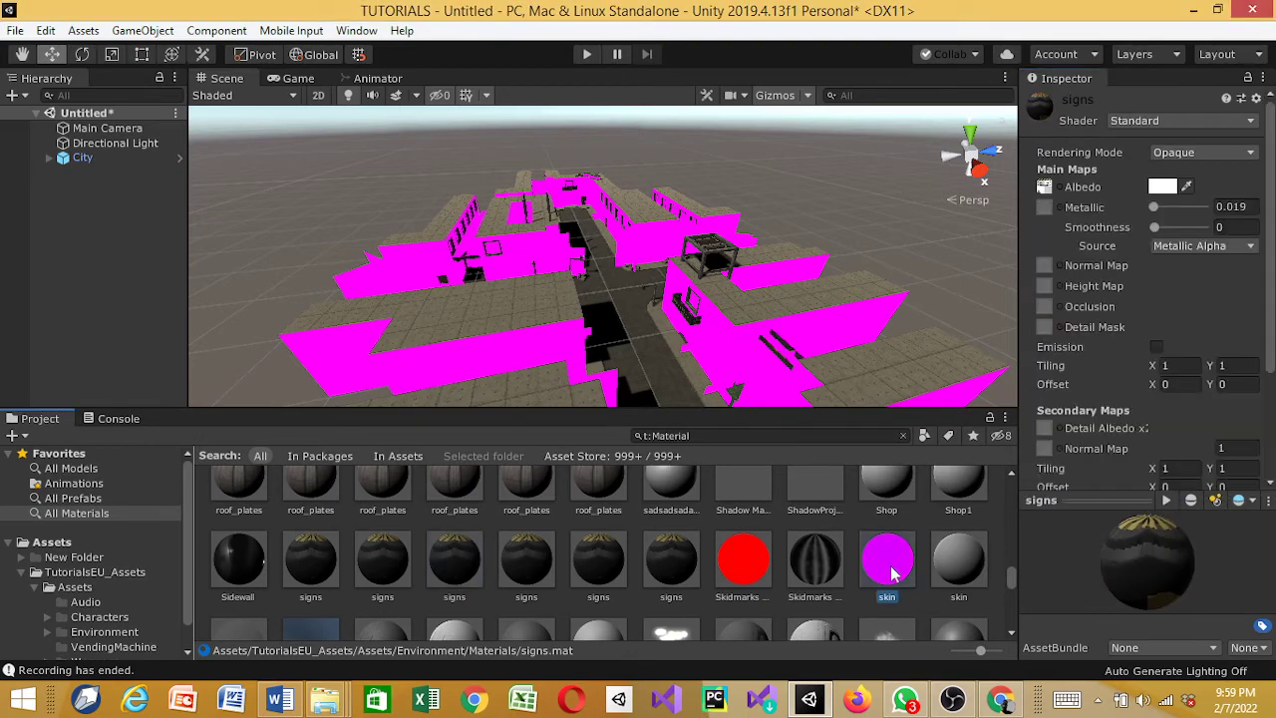
{"action": "left_click", "coordinate": [1128, 121]}
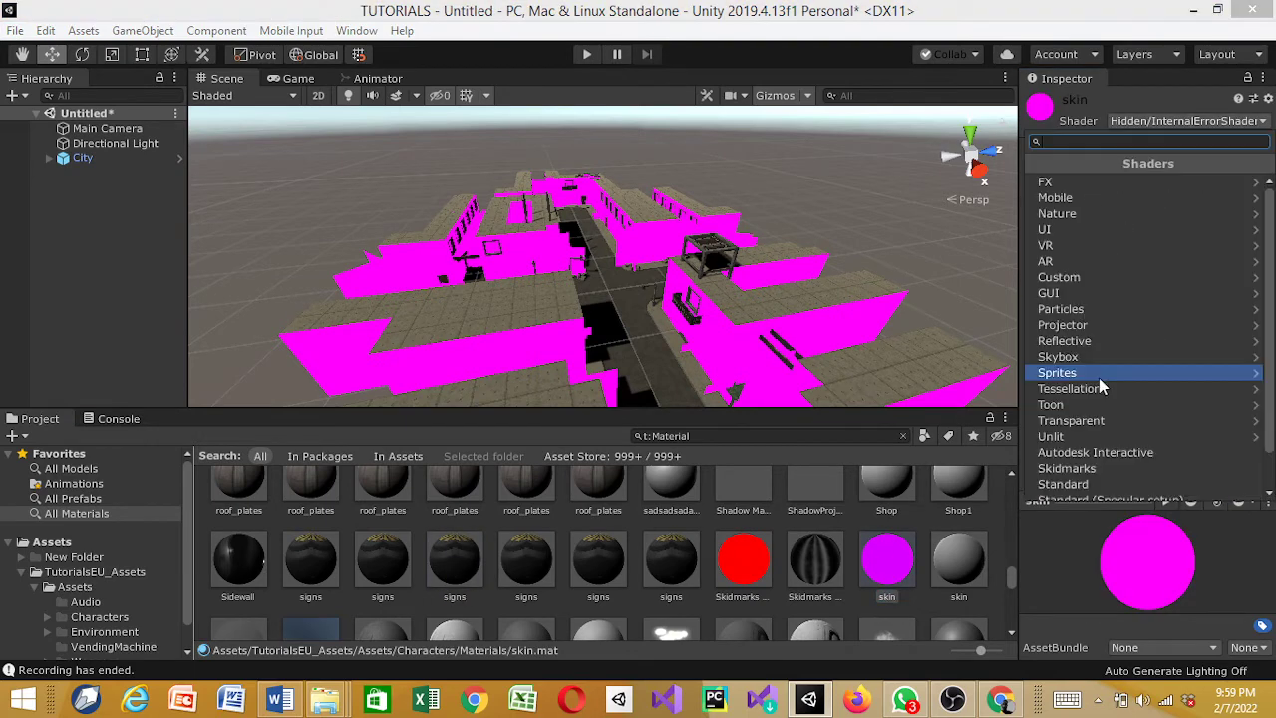
{"action": "left_click", "coordinate": [1069, 468]}
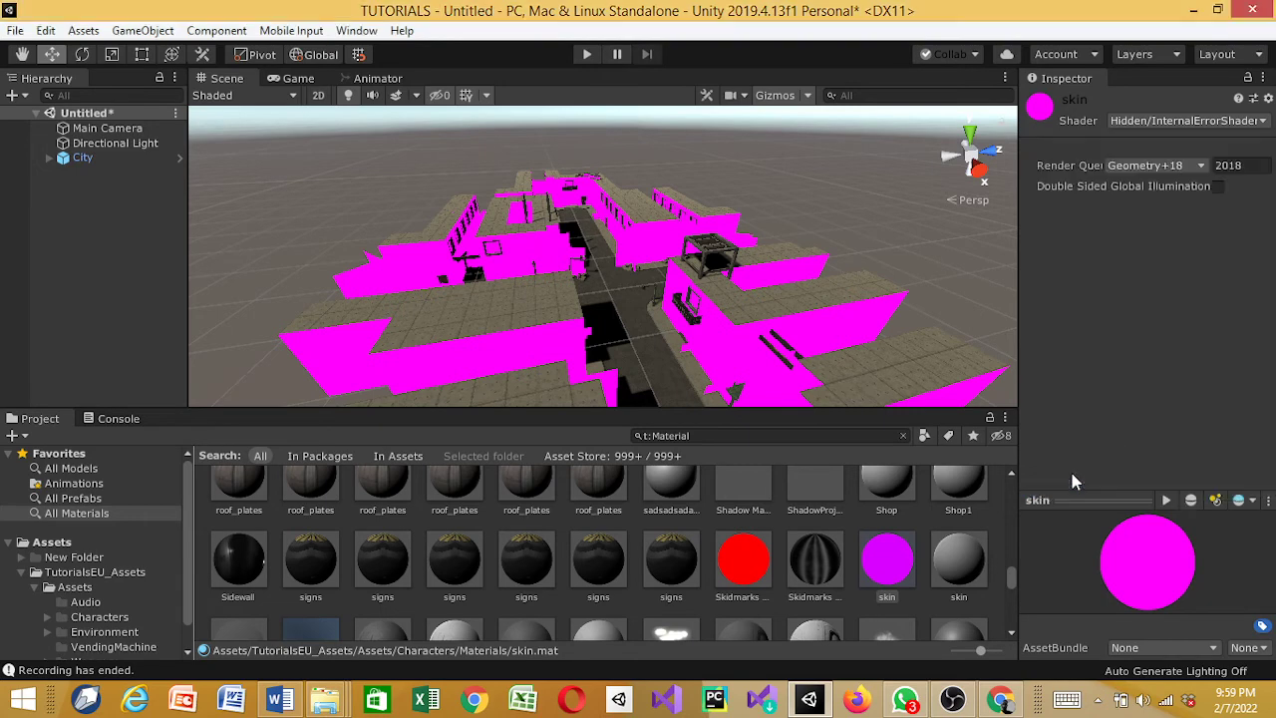
{"action": "left_click", "coordinate": [1168, 117]}
{"action": "left_click", "coordinate": [1024, 501]}
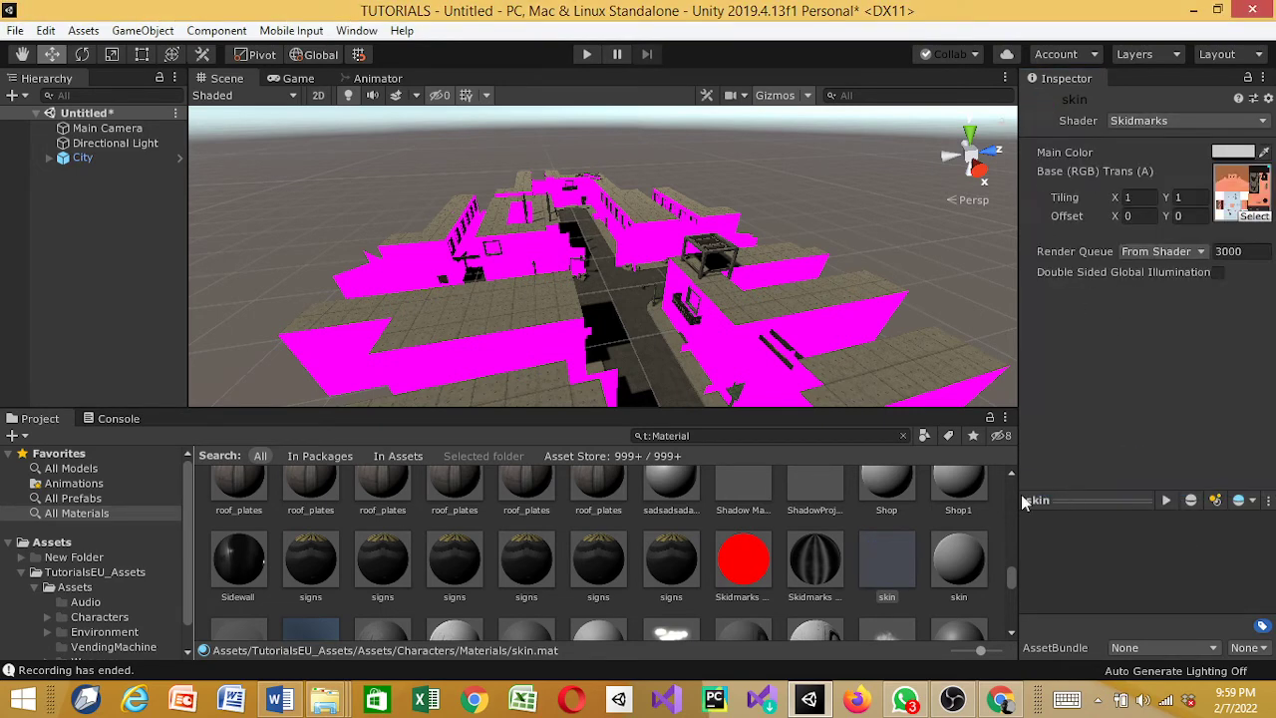
- Find the magenta ToonBasicOutline and ToonLitOutline materials and change the shader of each to Standard
{"action": "scroll", "coordinate": [724, 605], "scroll_direction": "down", "scroll_amount": 3}
{"action": "scroll", "coordinate": [725, 605], "scroll_direction": "down", "scroll_amount": 5}
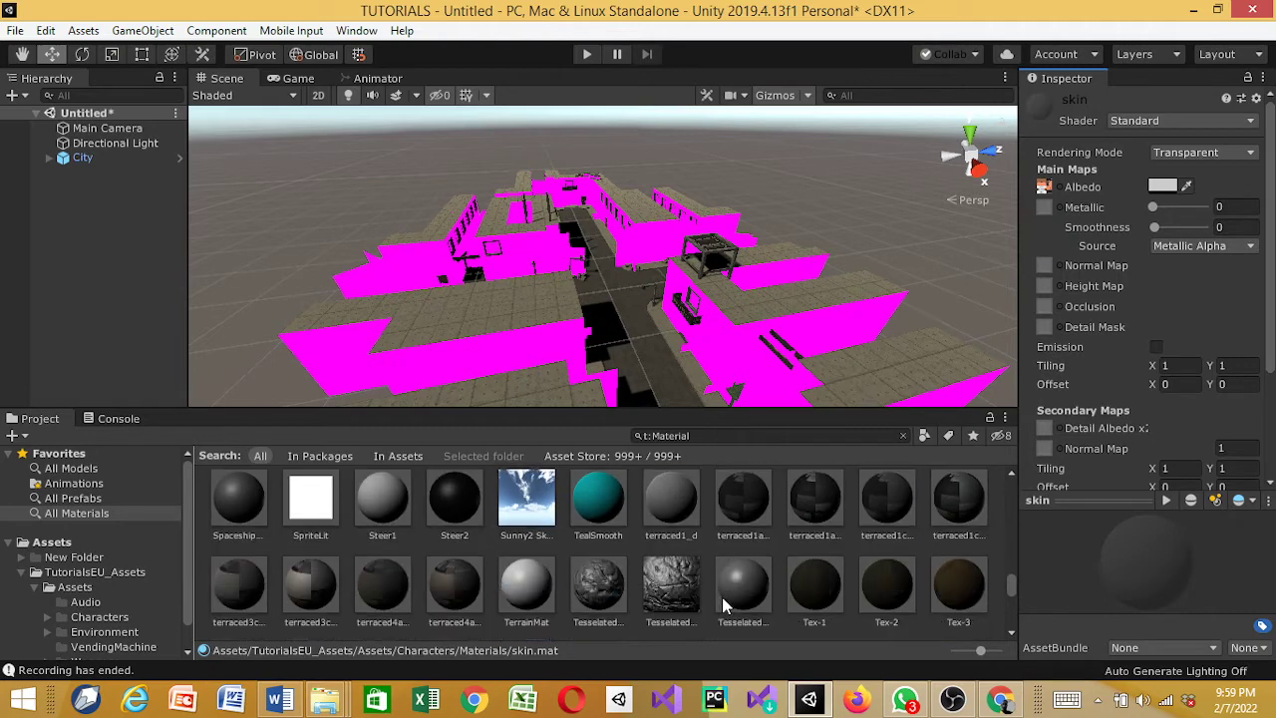
{"action": "left_click", "coordinate": [668, 501]}
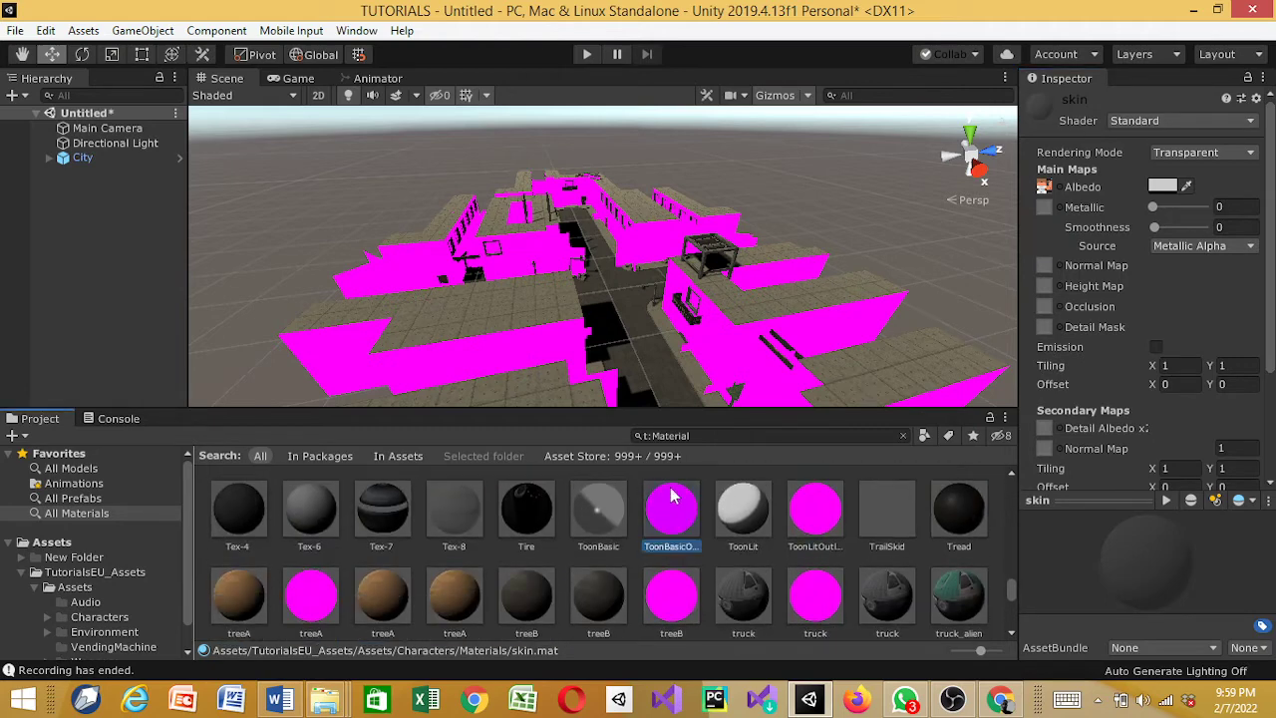
{"action": "left_click", "coordinate": [1161, 120]}
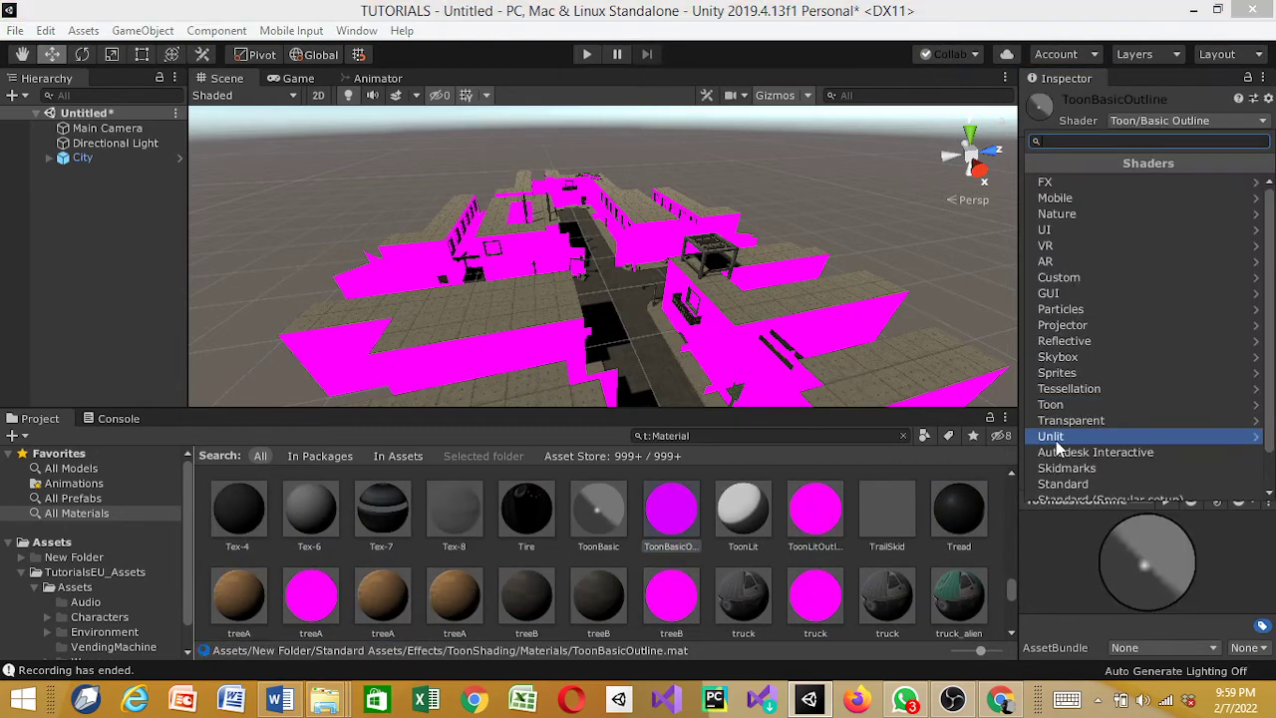
{"action": "left_click", "coordinate": [1062, 483]}
{"action": "left_click", "coordinate": [815, 510]}
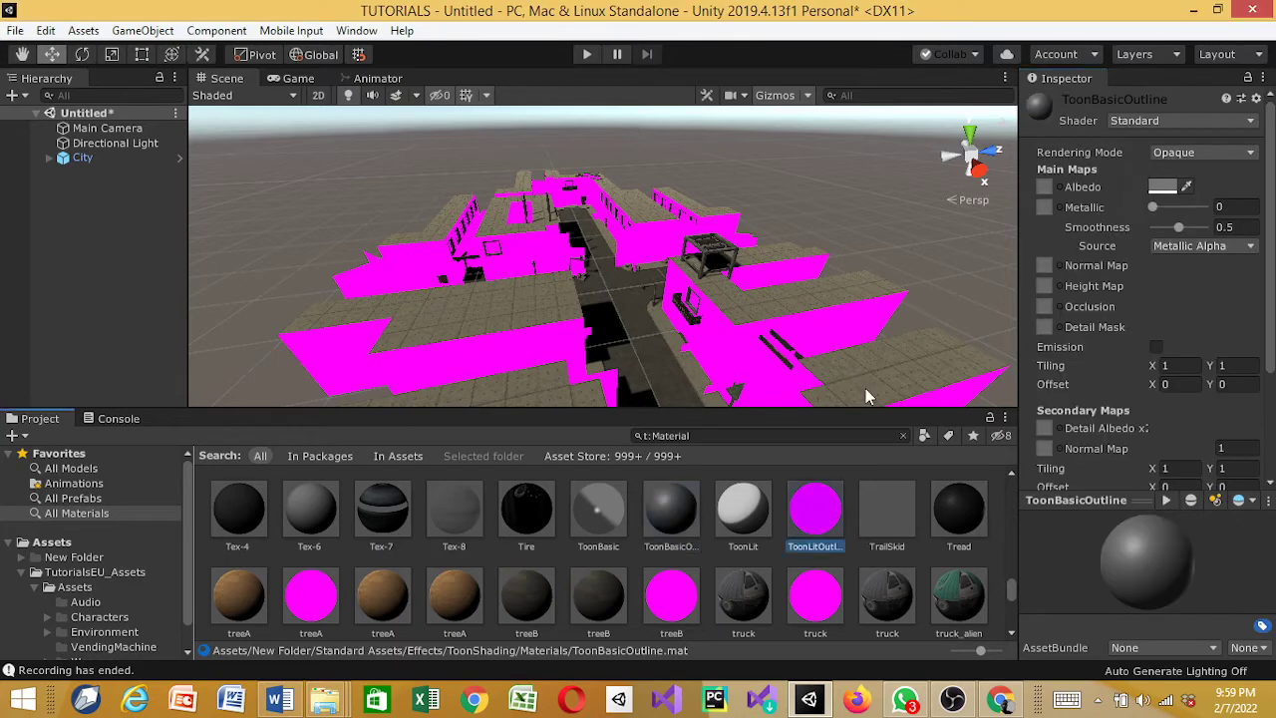
{"action": "left_click", "coordinate": [1135, 125]}
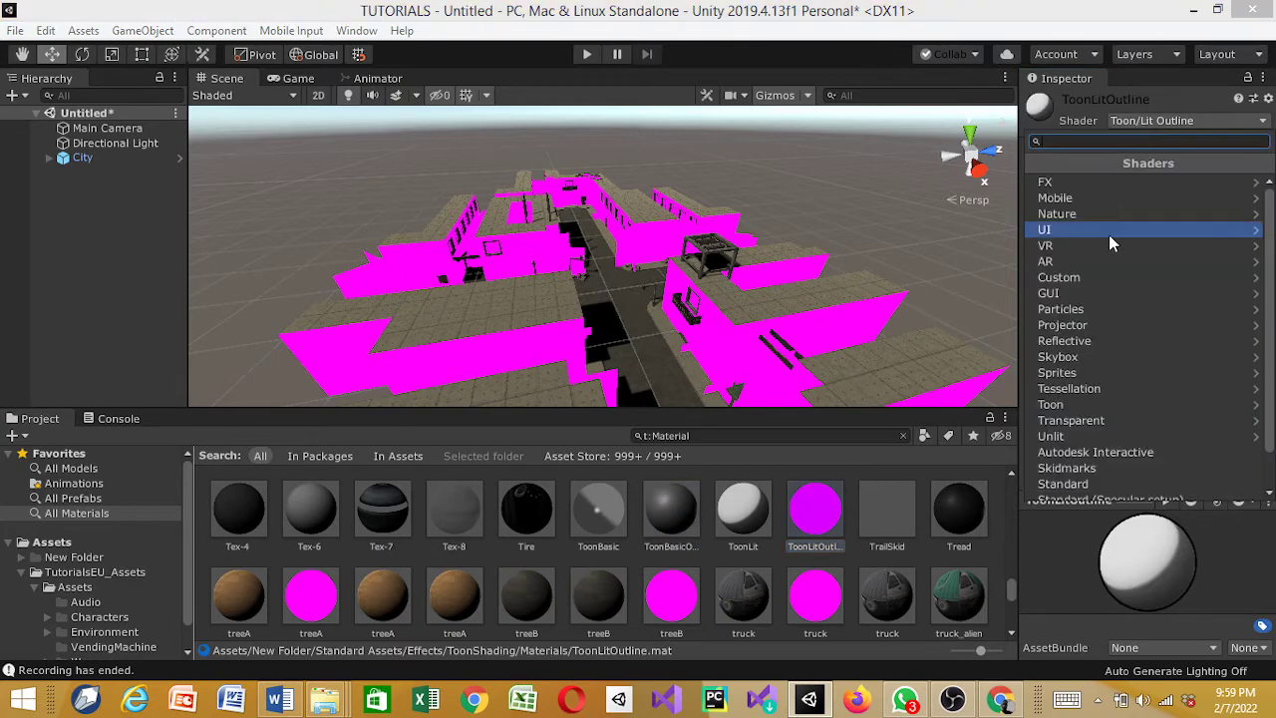
{"action": "left_click", "coordinate": [1062, 483]}
- Change the shader of the magenta truck material to Standard
{"action": "left_click", "coordinate": [815, 593]}
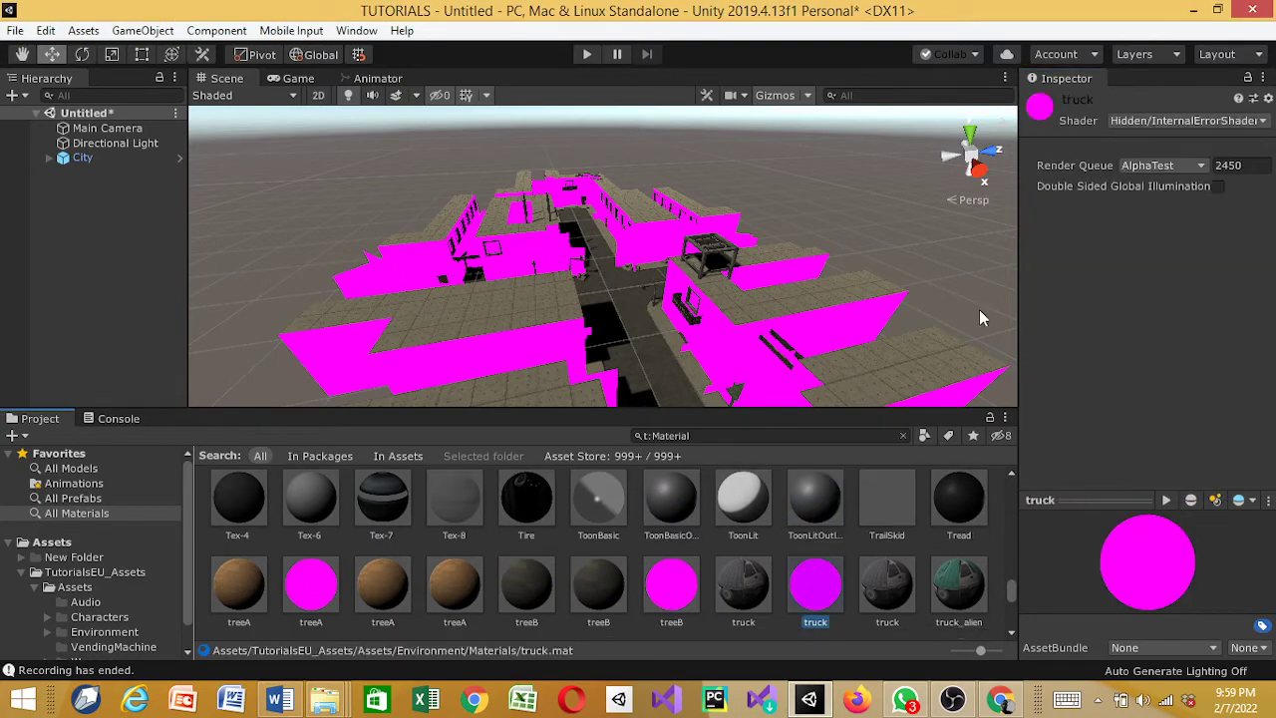
{"action": "left_click", "coordinate": [1166, 121]}
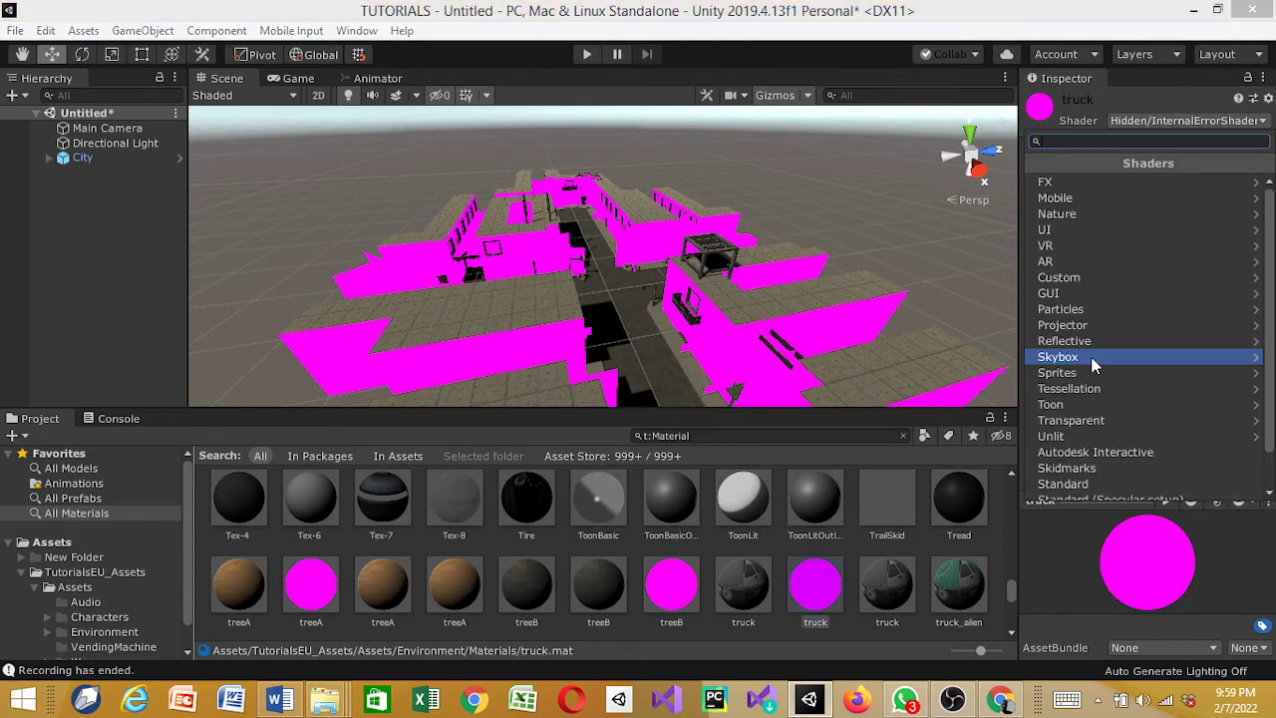
{"action": "left_click", "coordinate": [1072, 484]}
- Change the shader of the magenta treeB and treeA materials to Standard
{"action": "left_click", "coordinate": [671, 588]}
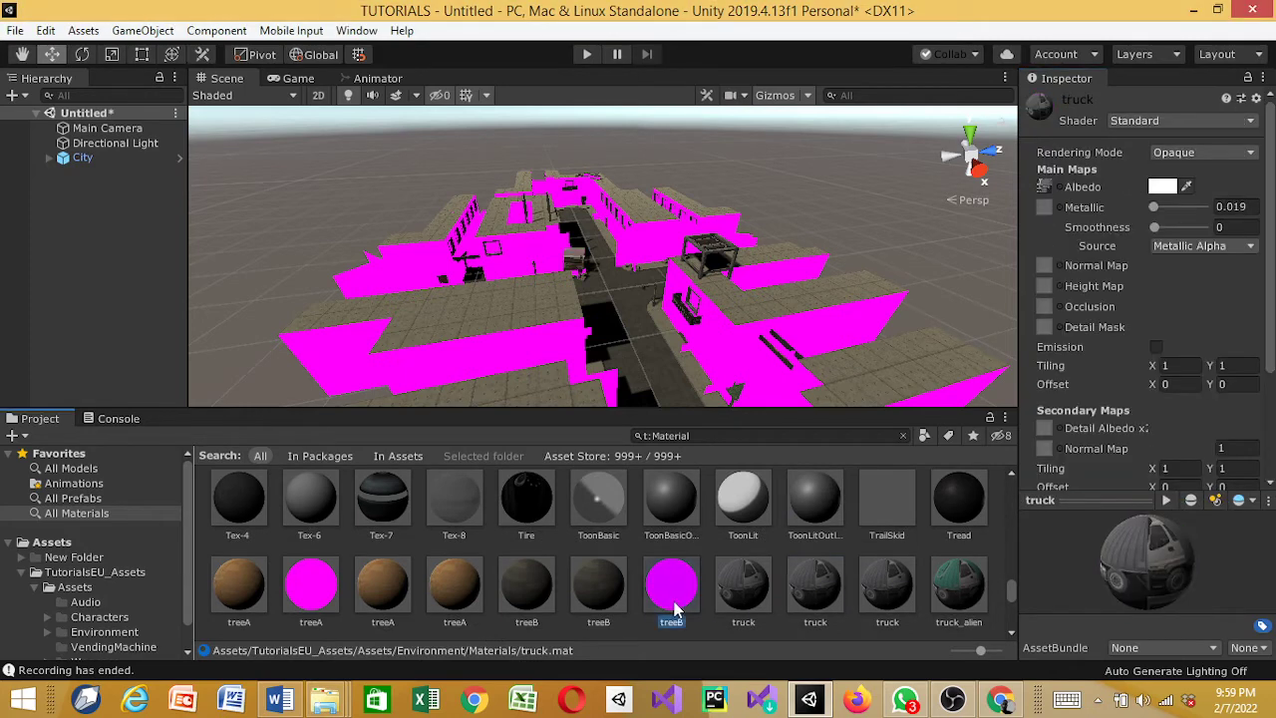
{"action": "left_click", "coordinate": [1156, 121]}
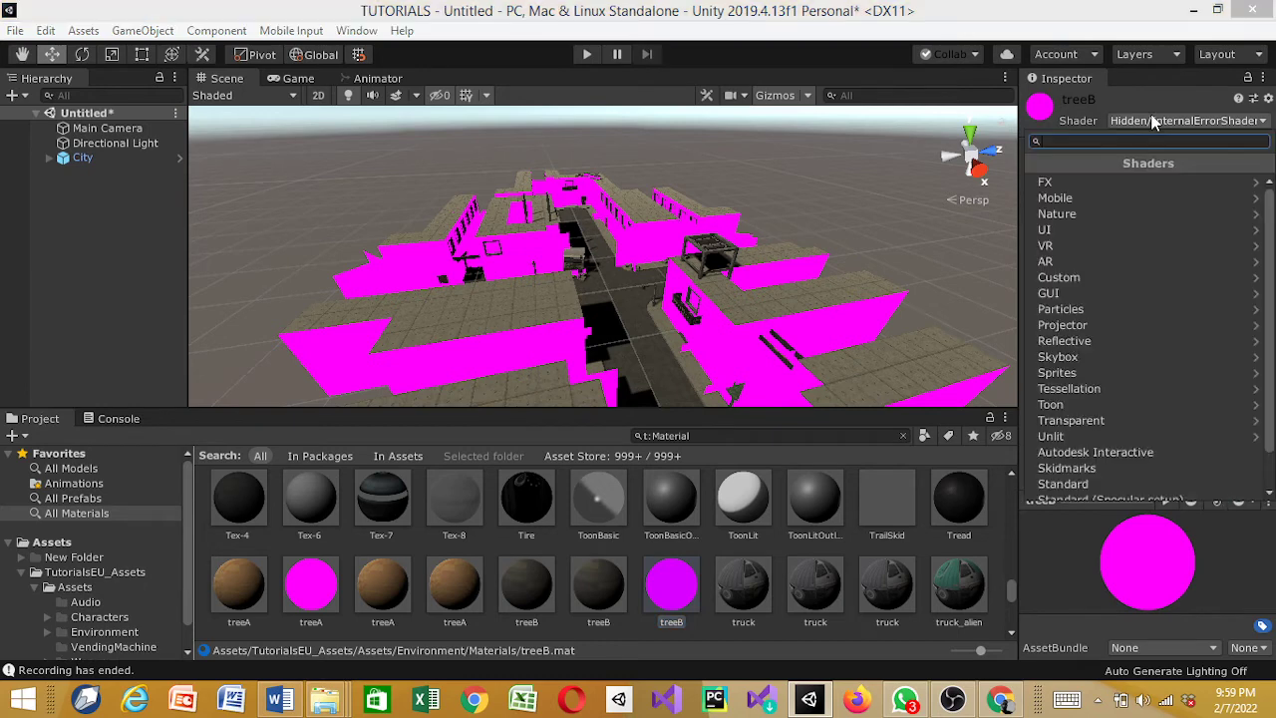
{"action": "left_click", "coordinate": [1060, 484]}
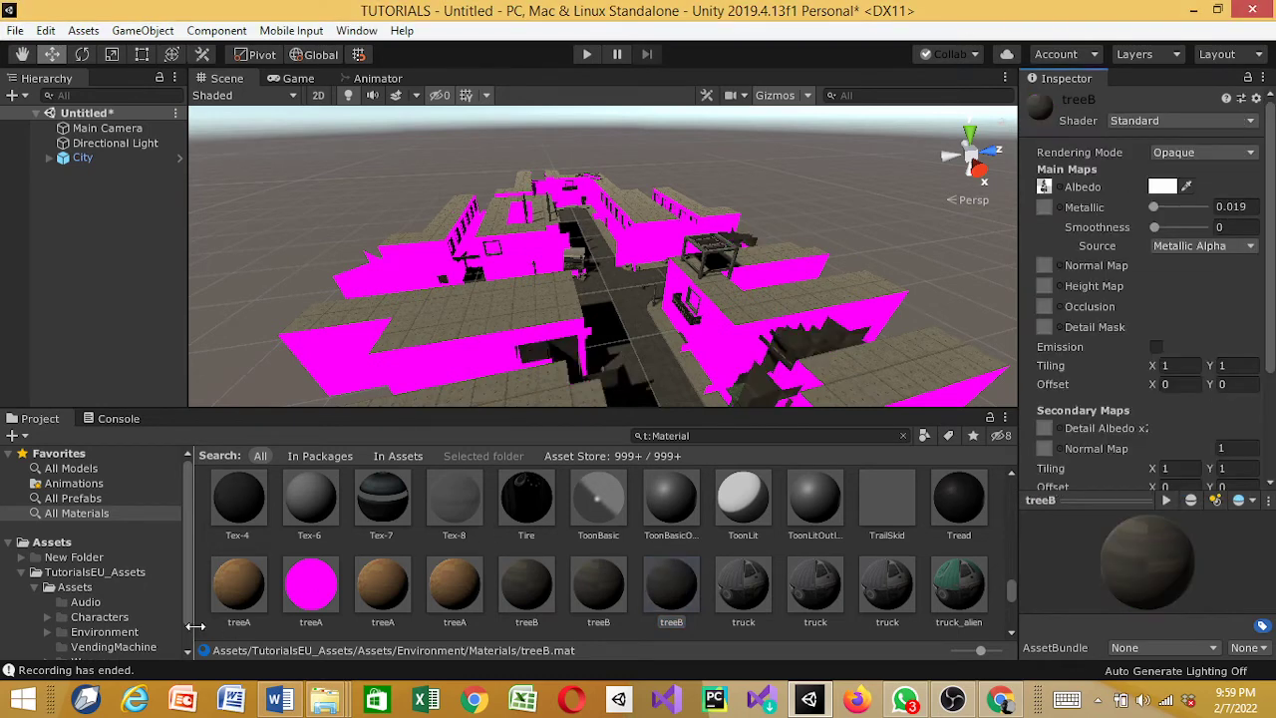
{"action": "left_click", "coordinate": [332, 603]}
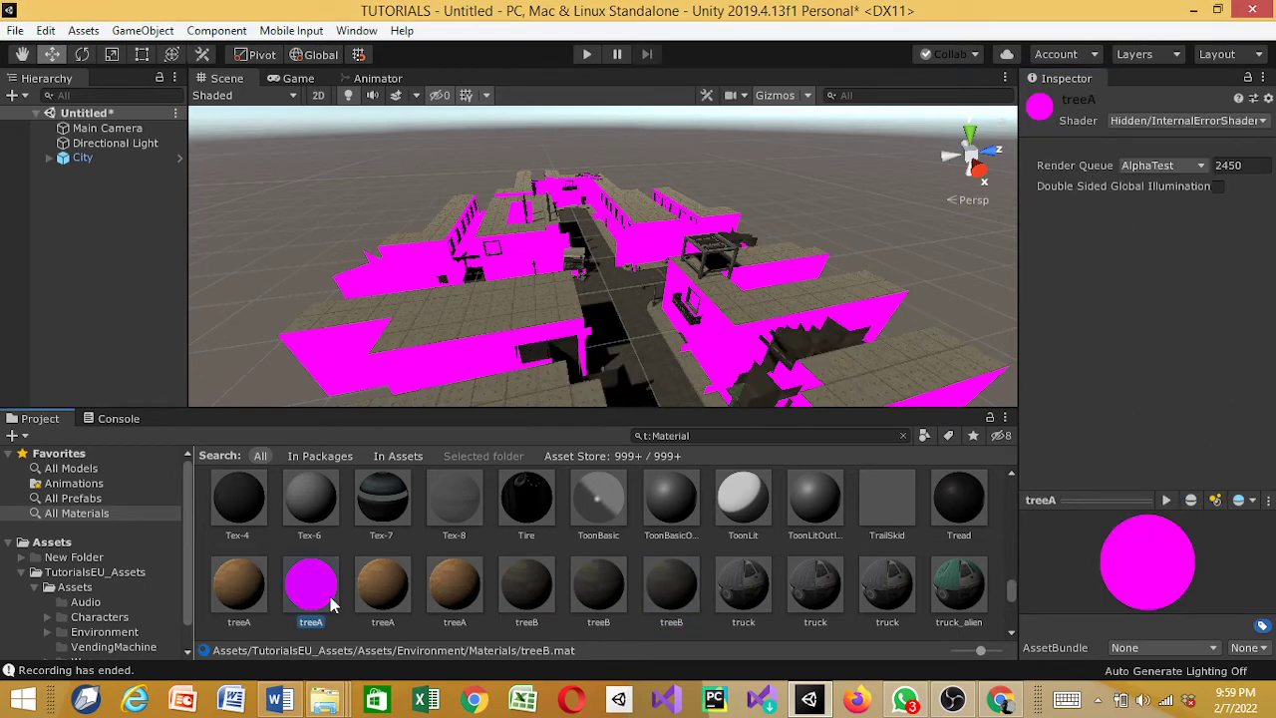
{"action": "left_click", "coordinate": [1158, 127]}
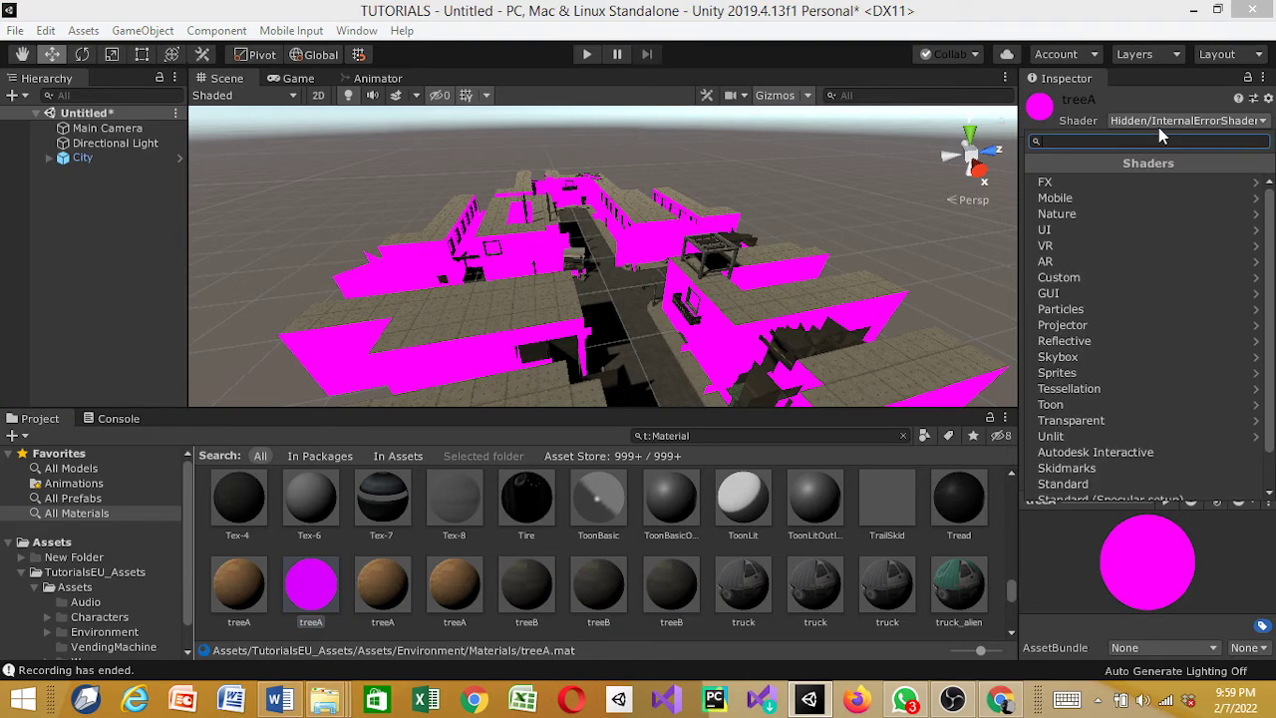
{"action": "left_click", "coordinate": [1086, 485]}
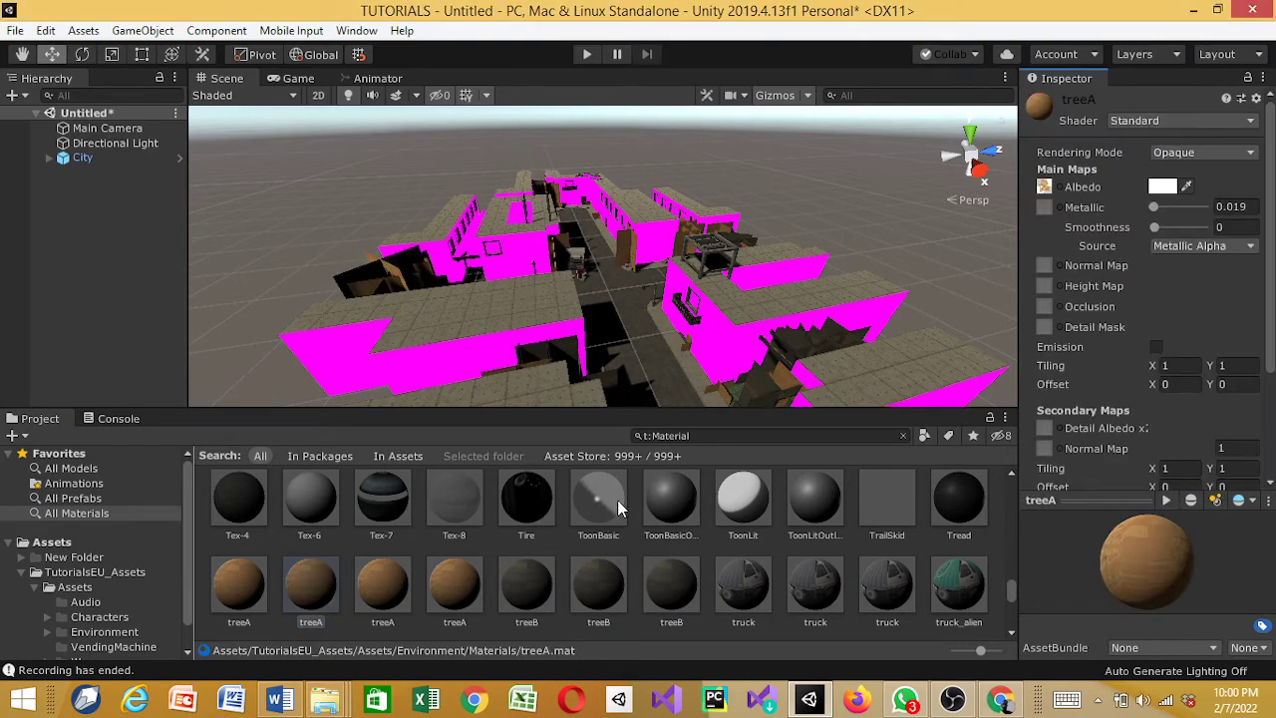
- Find the magenta truck_alien material and change its shader to Standard
{"action": "scroll", "coordinate": [617, 507], "scroll_direction": "down", "scroll_amount": 2}
{"action": "left_click", "coordinate": [249, 559]}
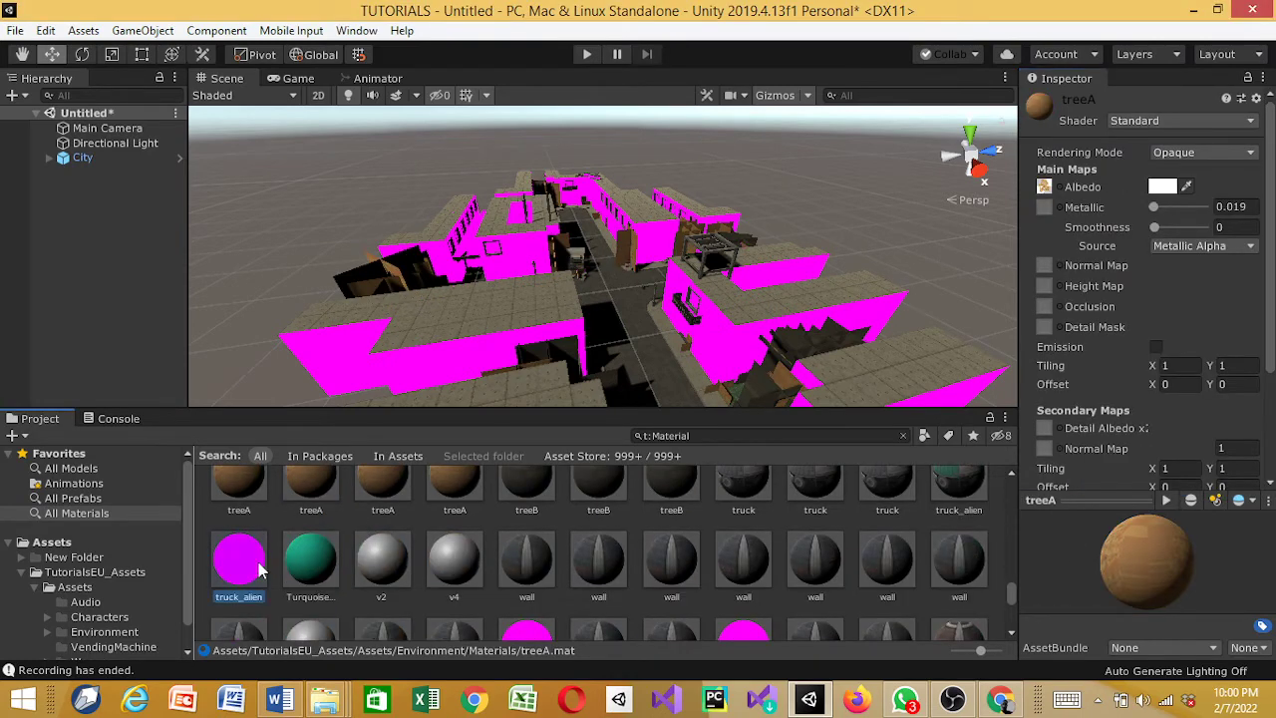
{"action": "left_click", "coordinate": [1244, 121]}
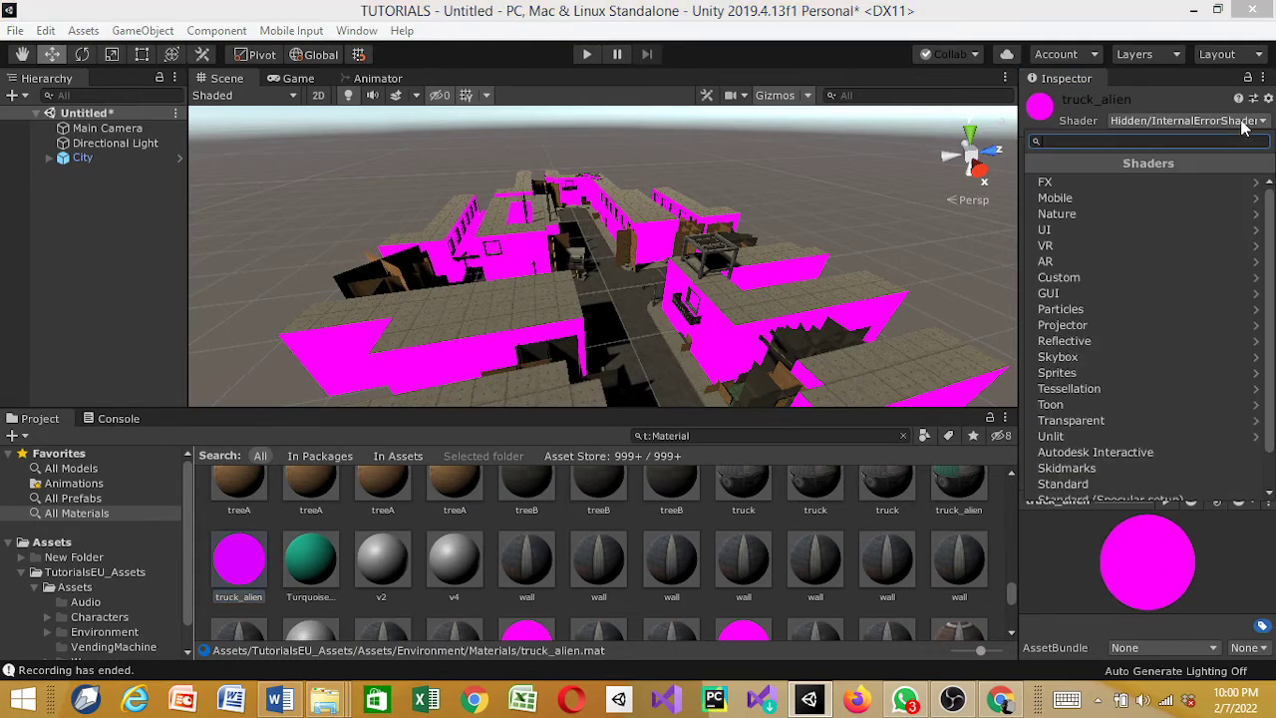
{"action": "left_click", "coordinate": [1058, 485]}
- Find the magenta wall and wall_garage materials and change the shader of each to Standard
{"action": "scroll", "coordinate": [547, 597], "scroll_direction": "down", "scroll_amount": 3}
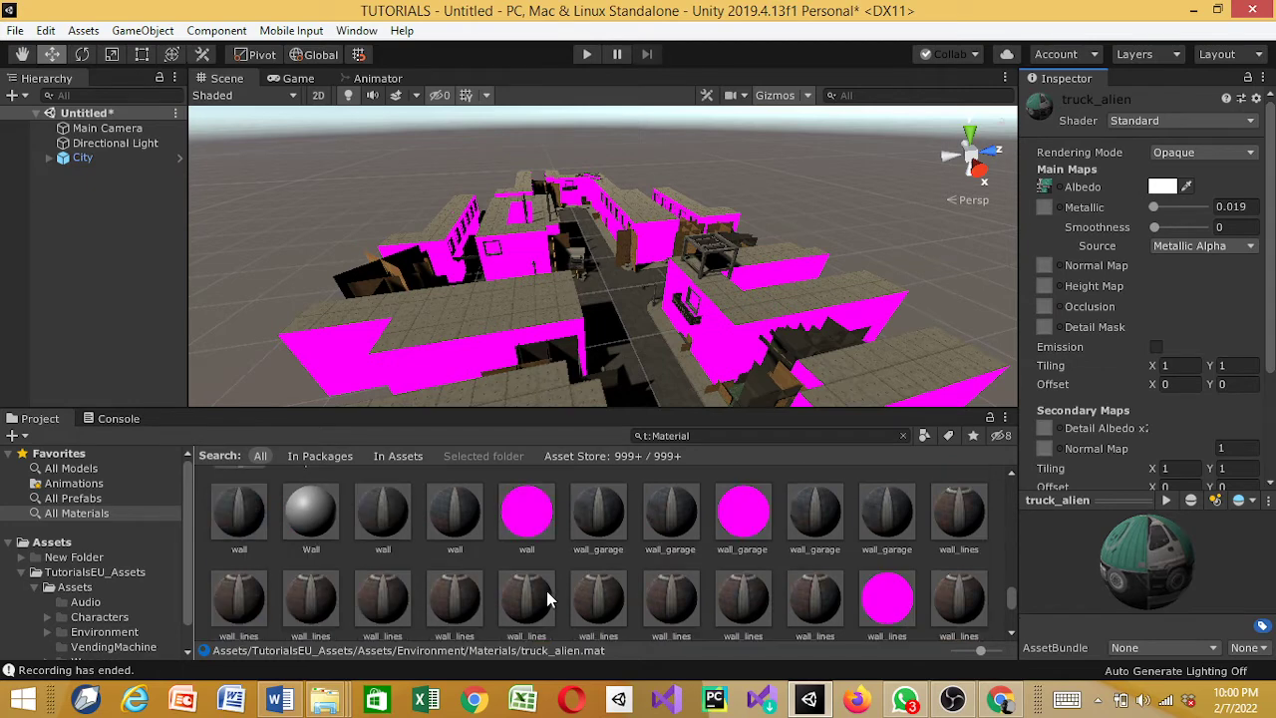
{"action": "left_click", "coordinate": [528, 513]}
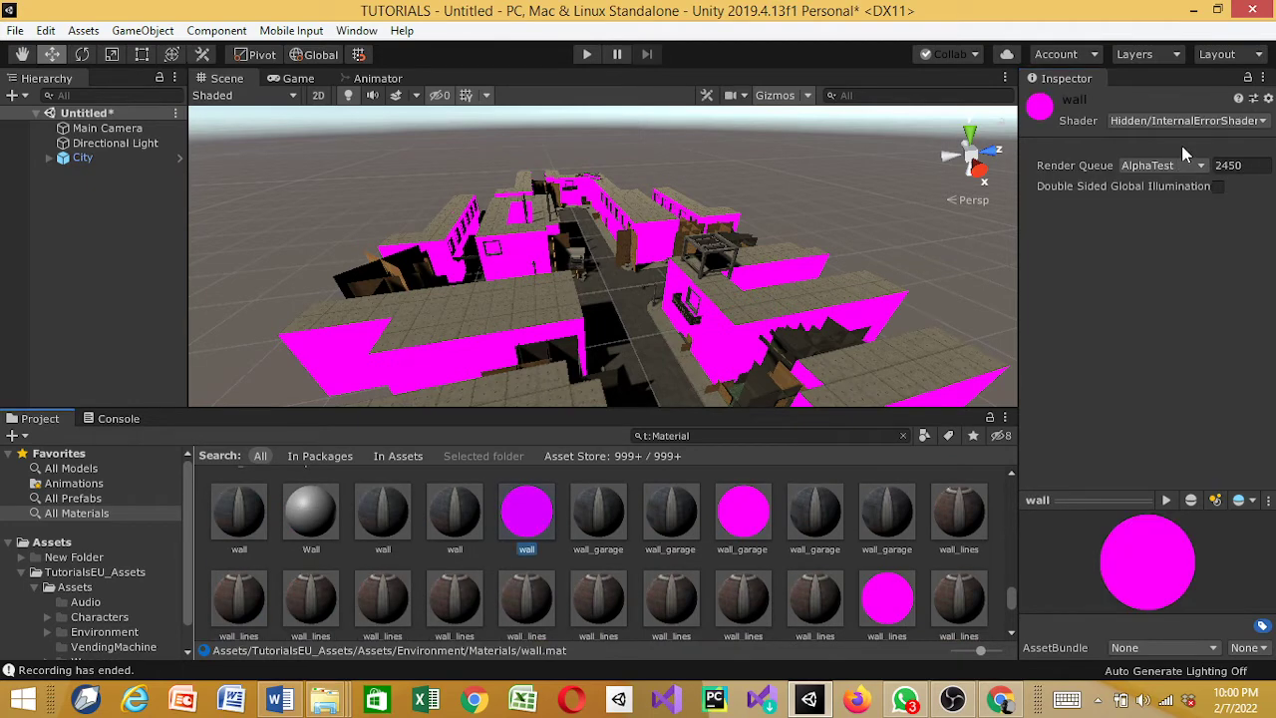
{"action": "left_click", "coordinate": [1179, 121]}
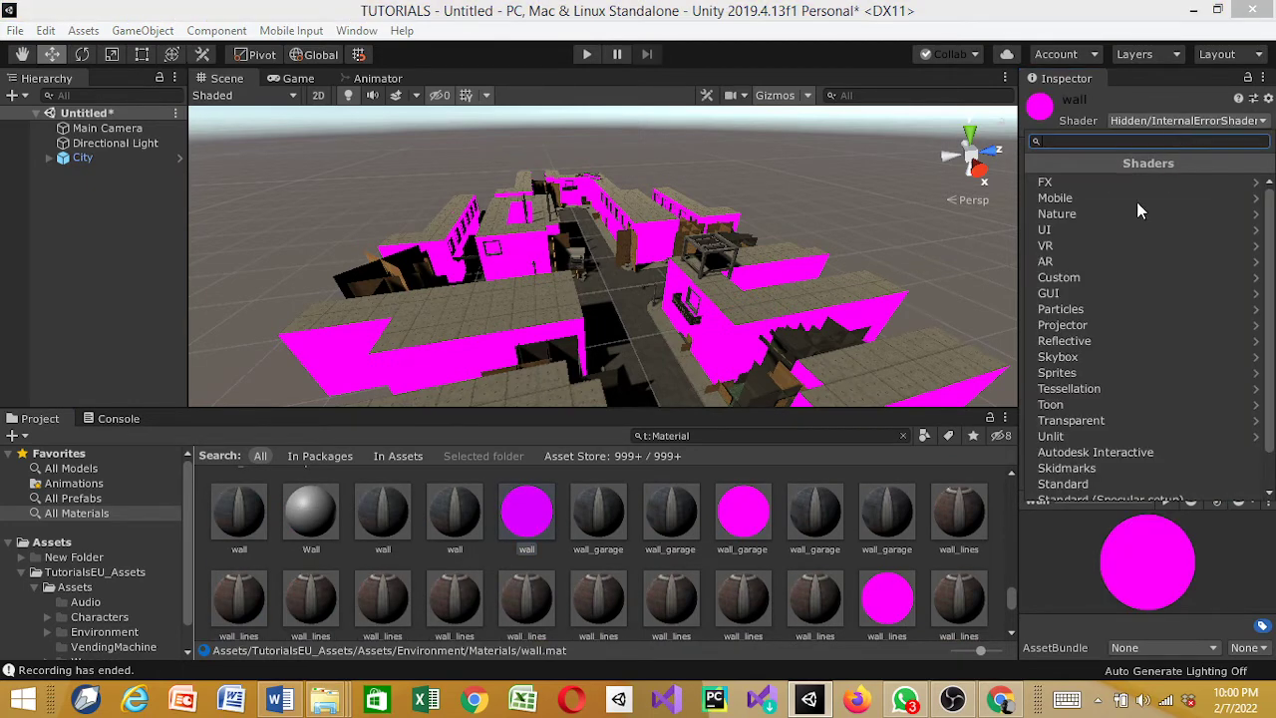
{"action": "left_click", "coordinate": [1063, 483]}
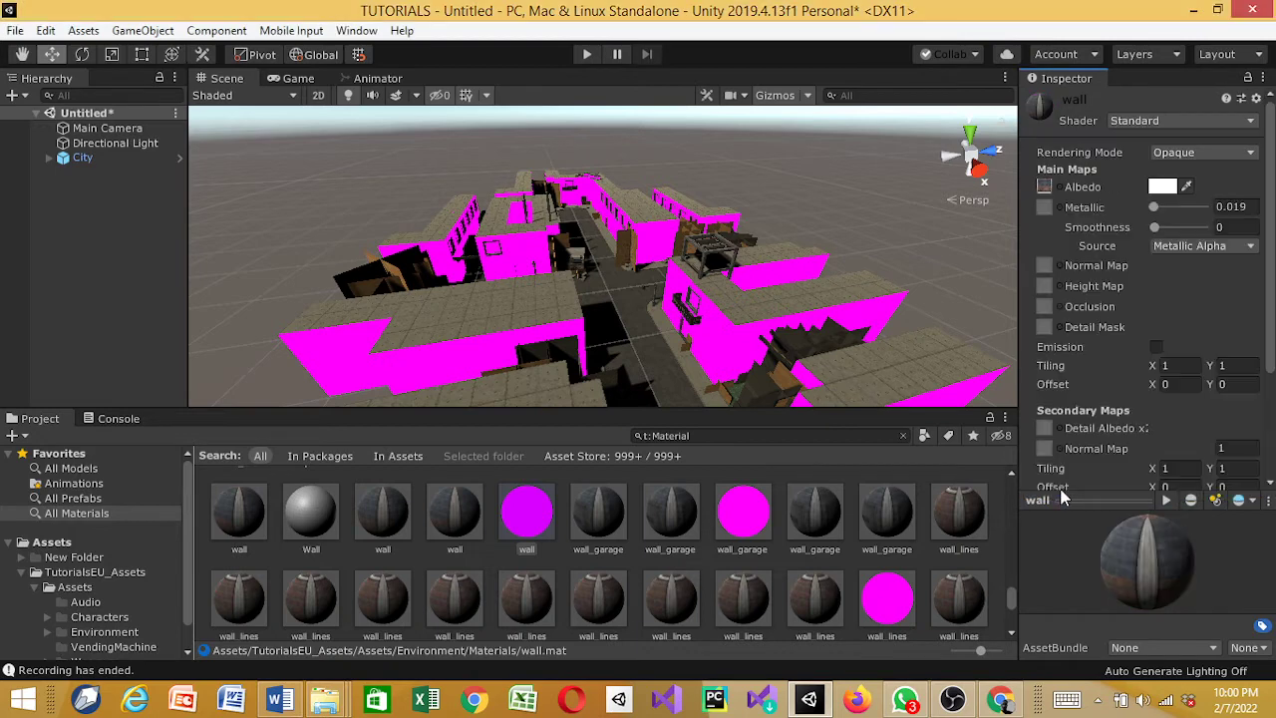
{"action": "left_click", "coordinate": [743, 516]}
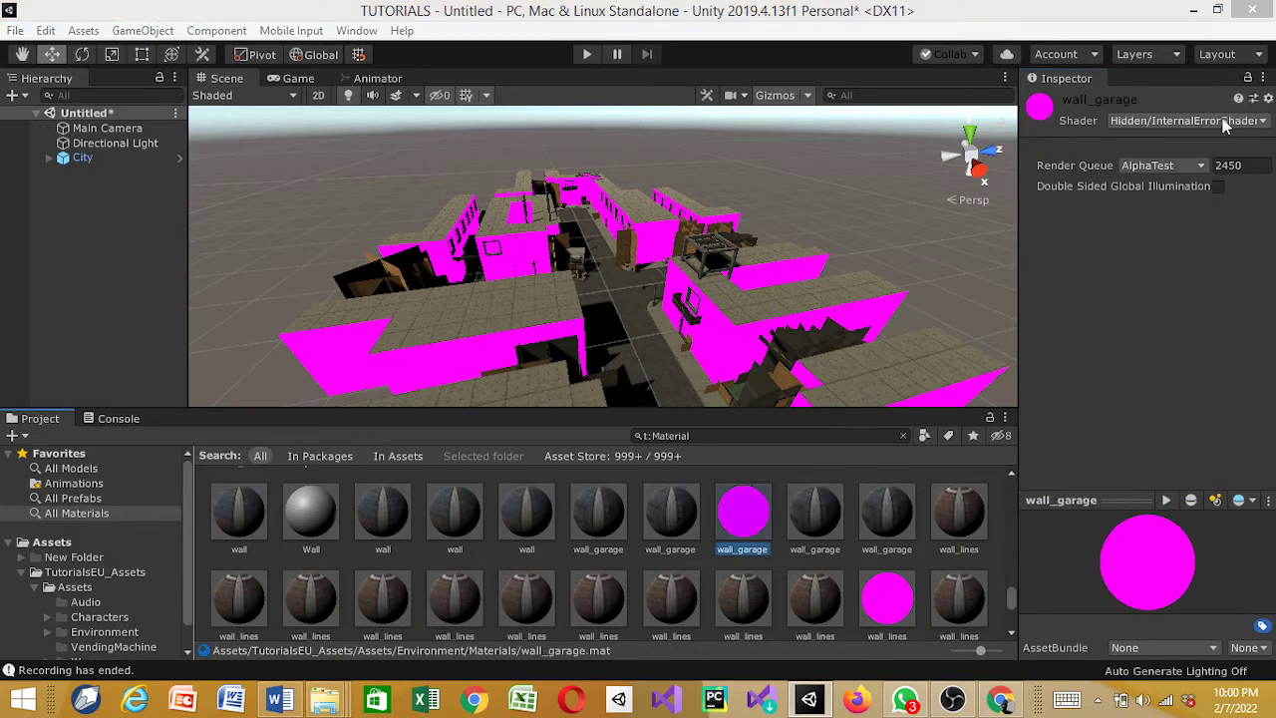
{"action": "left_click", "coordinate": [1201, 121]}
{"action": "left_click", "coordinate": [1063, 484]}
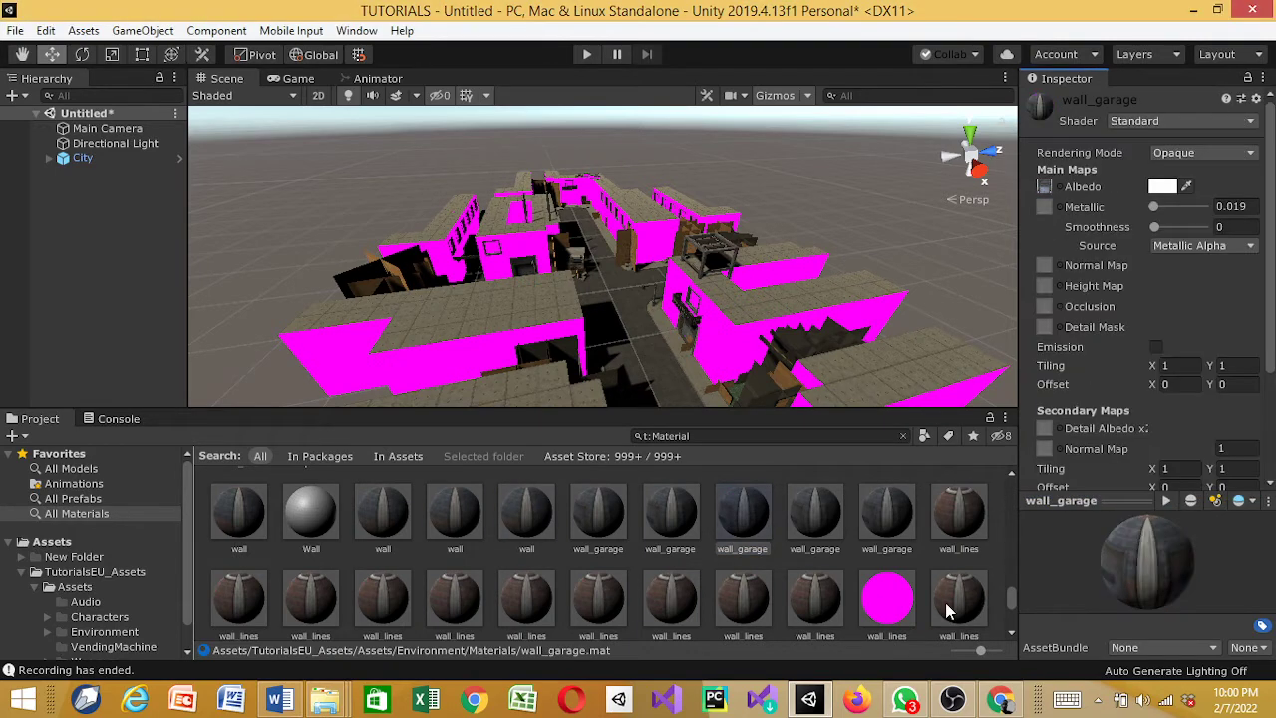
- Change the shader of the magenta wall_lines and wall_metal materials to Standard
{"action": "left_click", "coordinate": [887, 596]}
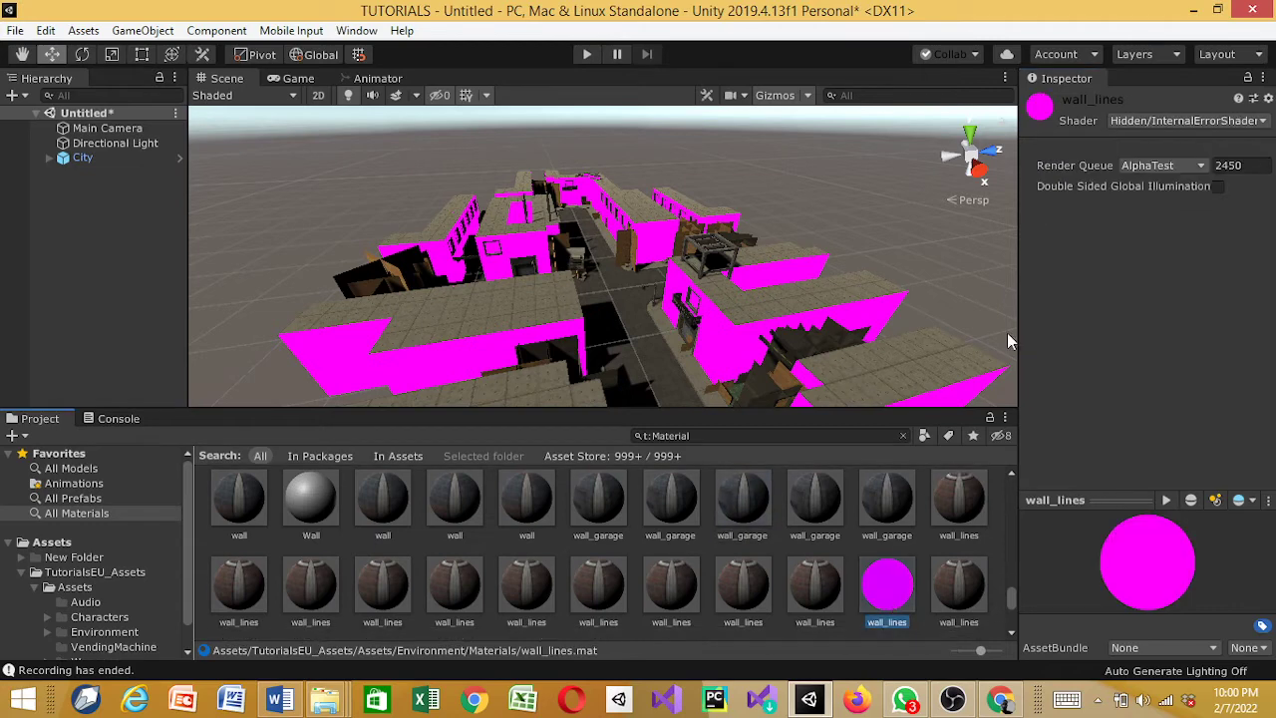
{"action": "left_click", "coordinate": [1143, 120]}
{"action": "left_click", "coordinate": [1063, 484]}
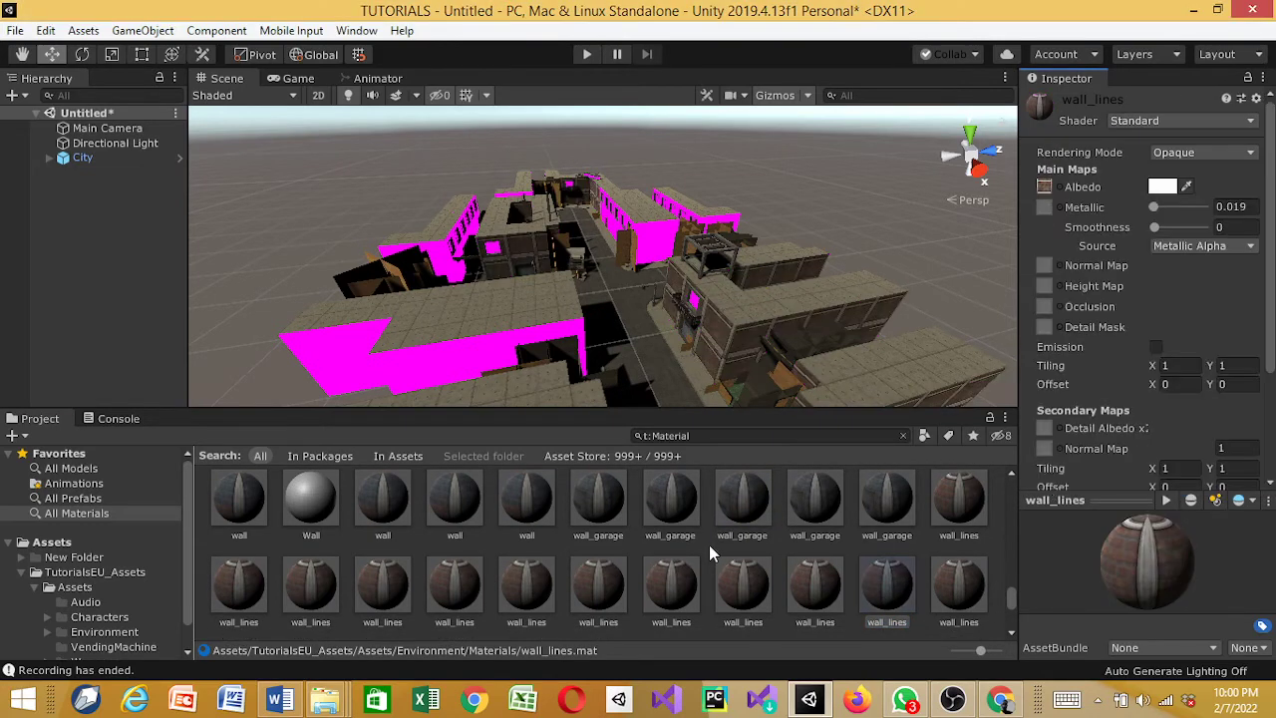
{"action": "scroll", "coordinate": [709, 544], "scroll_direction": "down", "scroll_amount": 1}
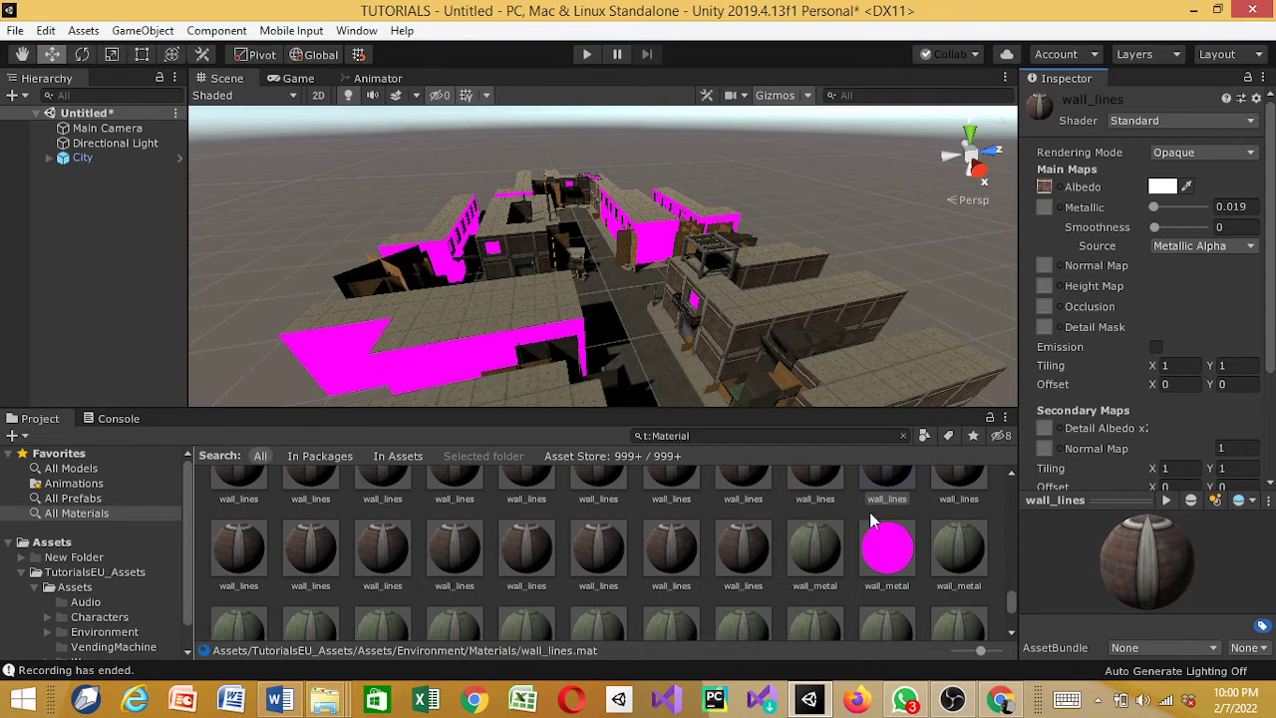
{"action": "left_click", "coordinate": [888, 549]}
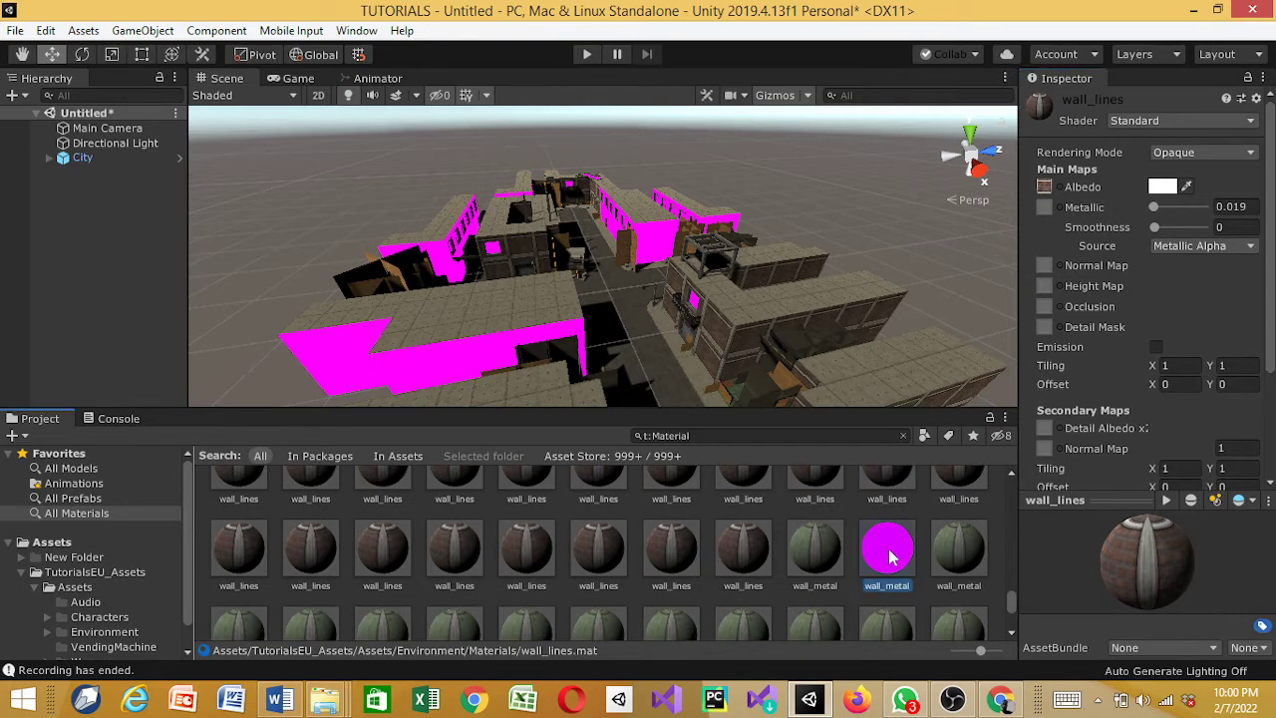
{"action": "left_click", "coordinate": [1167, 120]}
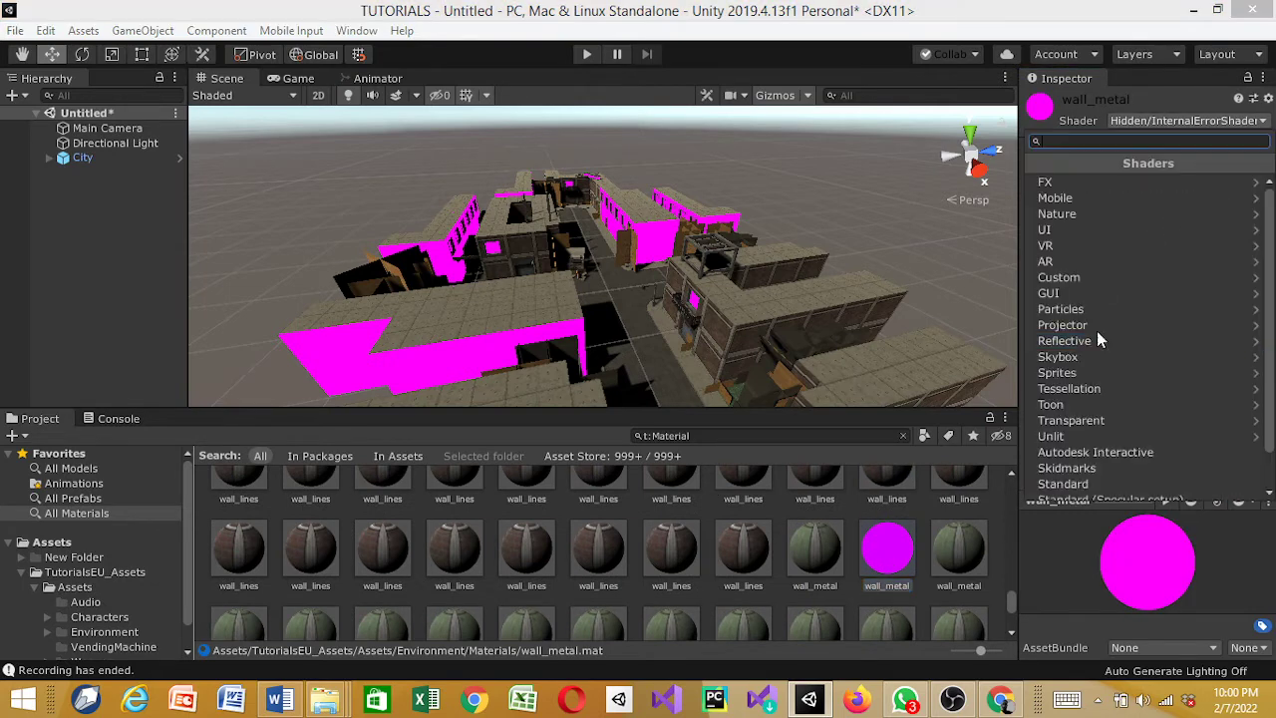
{"action": "left_click", "coordinate": [1063, 484]}
- Find the magenta WeaponMat material and change its shader to Standard
{"action": "scroll", "coordinate": [726, 552], "scroll_direction": "down", "scroll_amount": 5}
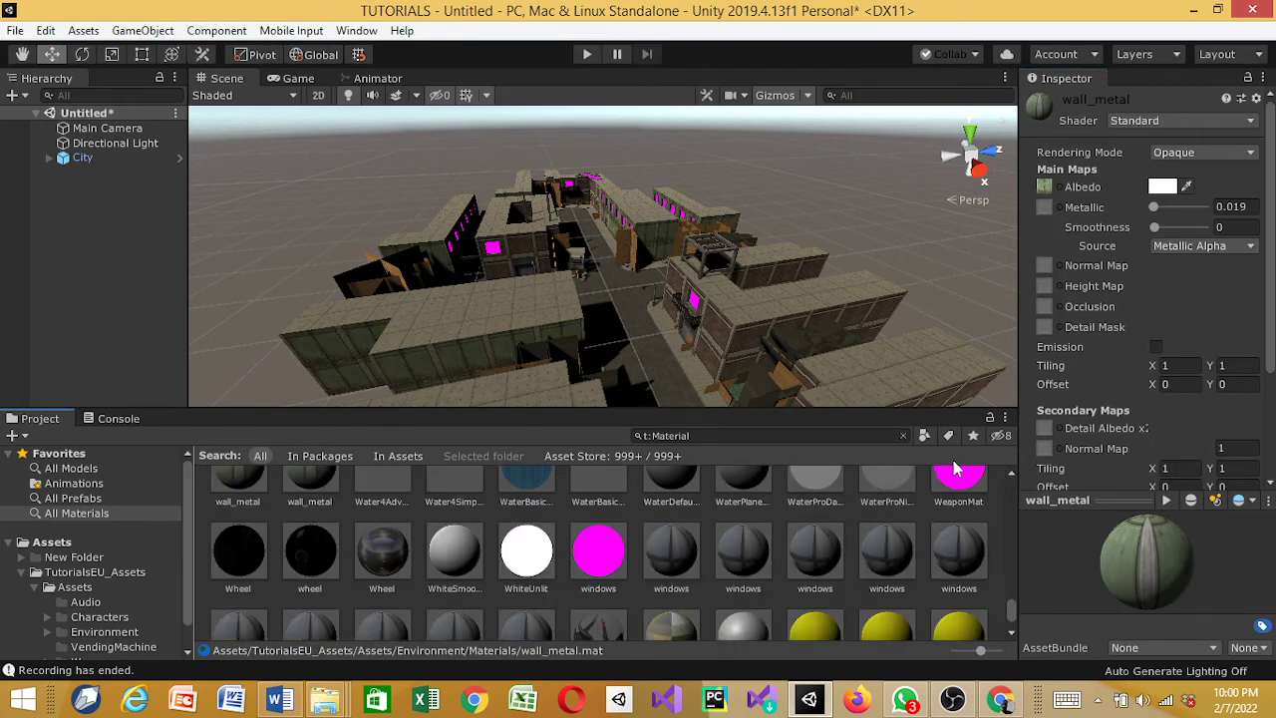
{"action": "scroll", "coordinate": [958, 483], "scroll_direction": "up", "scroll_amount": 1}
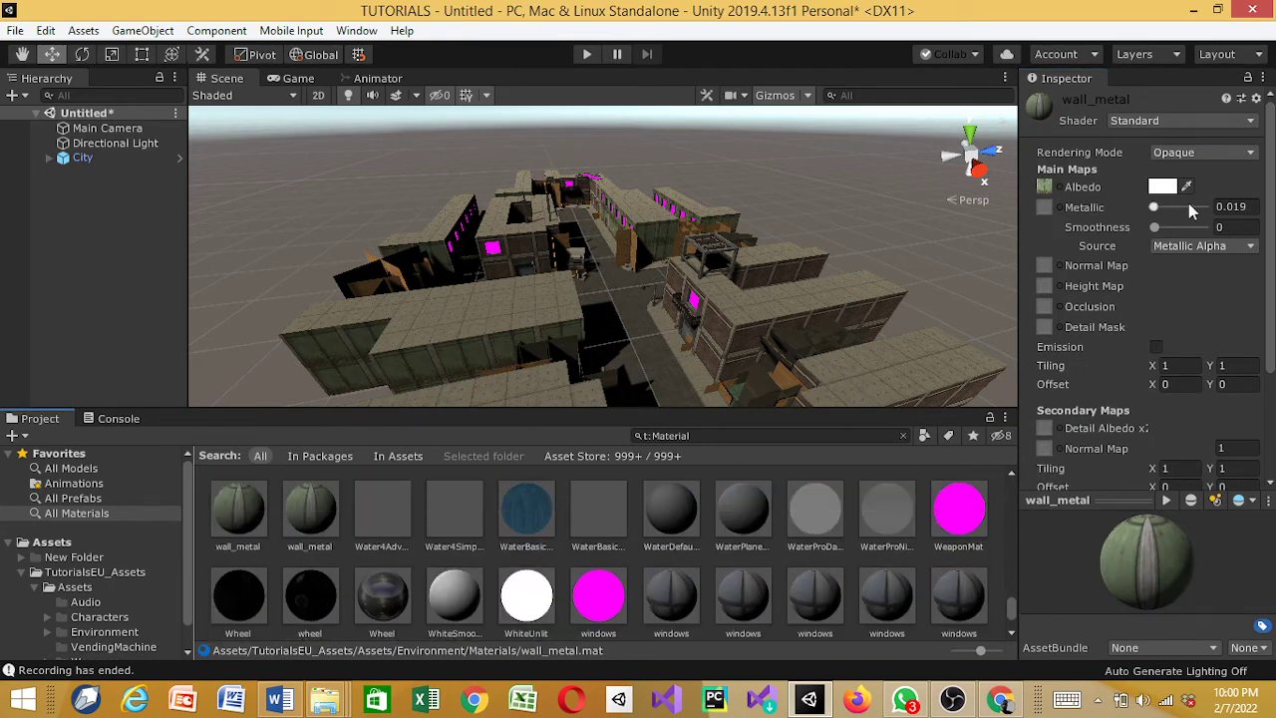
{"action": "left_click", "coordinate": [1190, 121]}
{"action": "left_click", "coordinate": [973, 513]}
{"action": "left_click", "coordinate": [958, 510]}
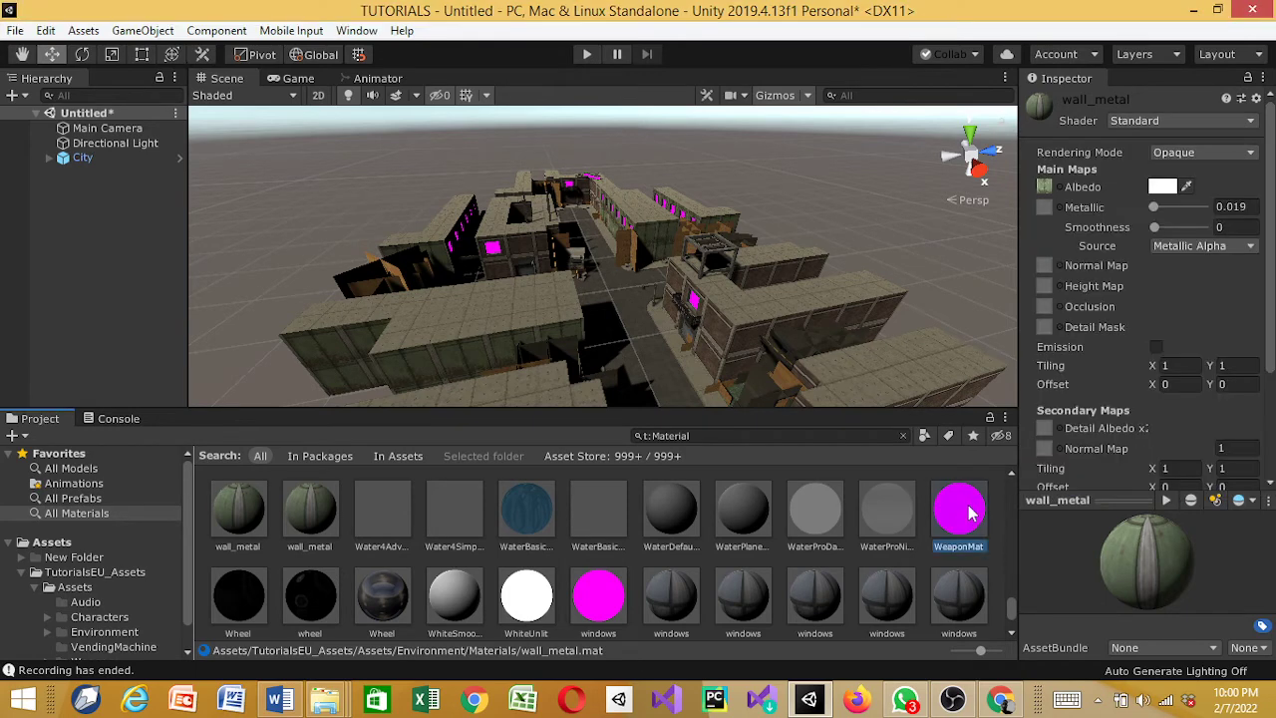
{"action": "left_click", "coordinate": [1171, 120]}
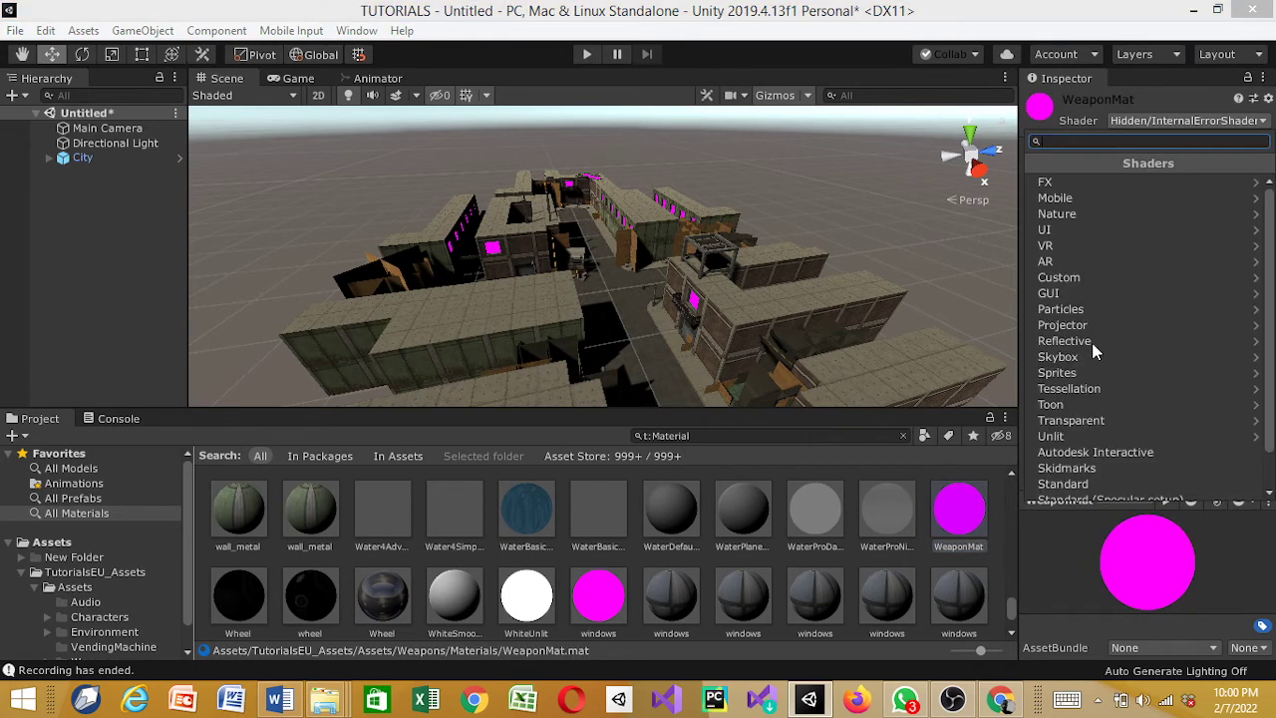
{"action": "left_click", "coordinate": [1065, 486]}
- Change the shader of the magenta windows material to Standard
{"action": "left_click", "coordinate": [591, 626]}
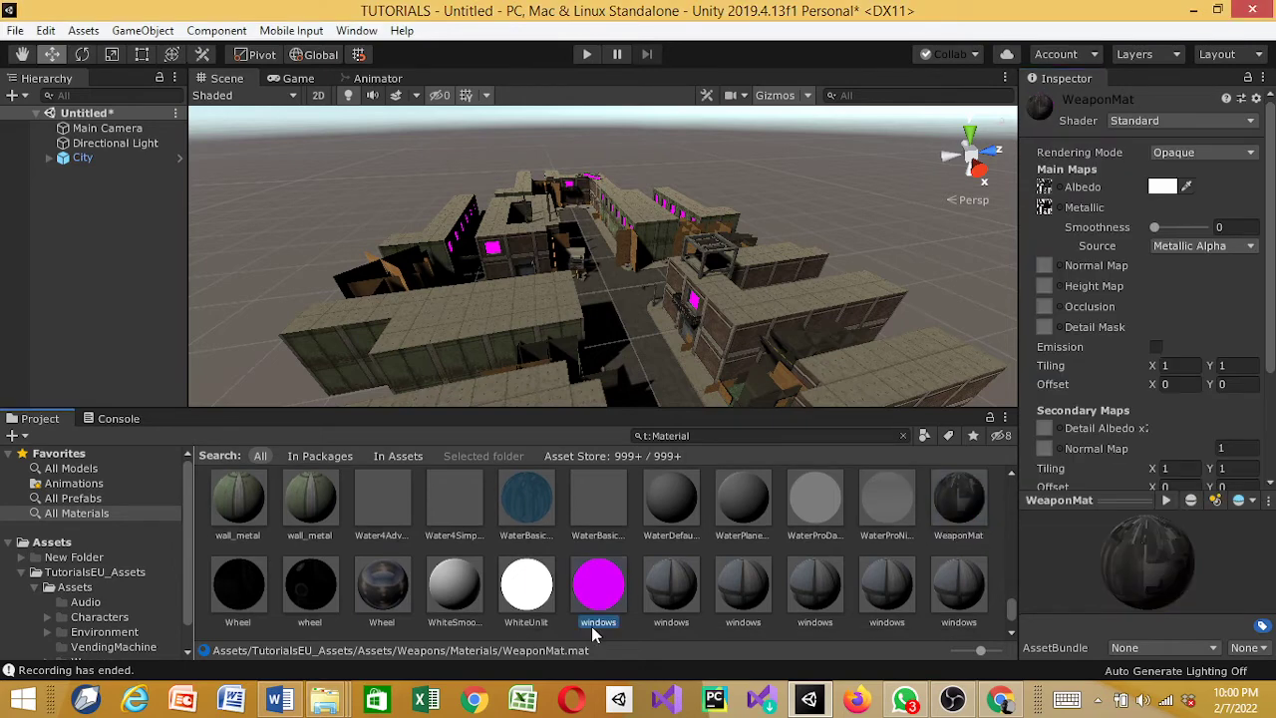
{"action": "left_click", "coordinate": [1171, 120]}
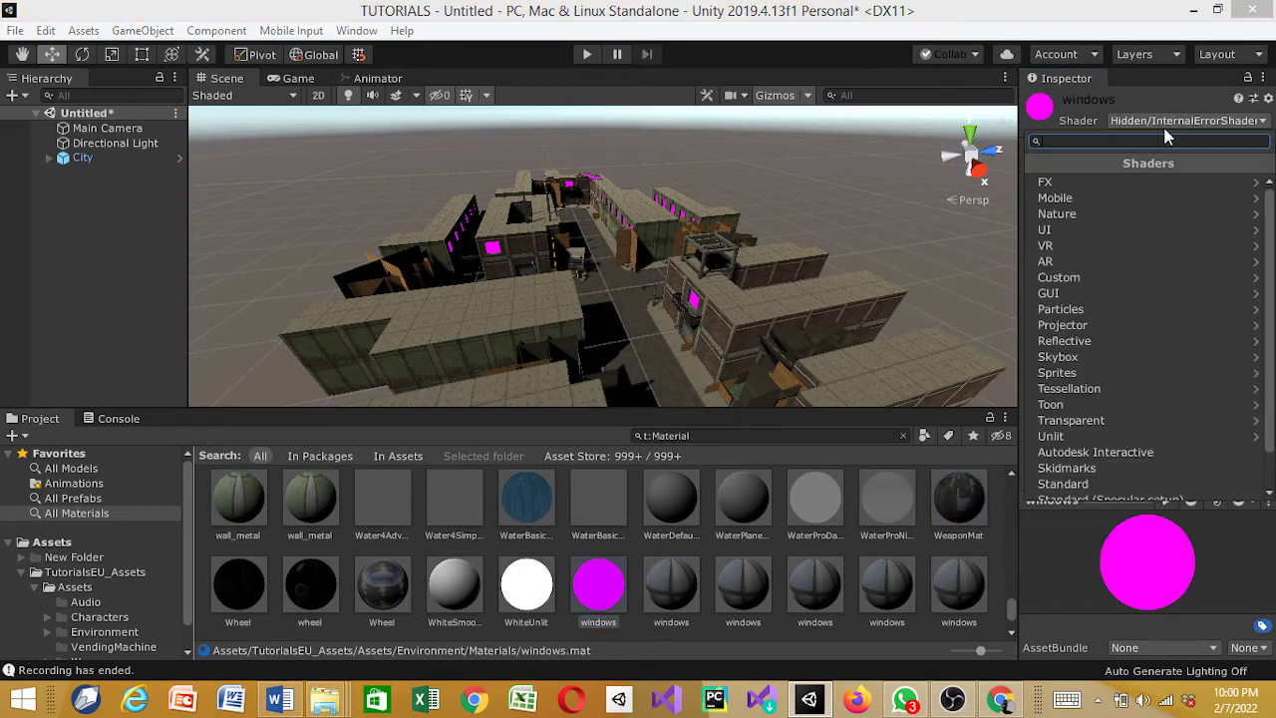
{"action": "left_click", "coordinate": [1099, 483]}
- Find the magenta ZombieMat material and change its shader to Standard
{"action": "scroll", "coordinate": [645, 551], "scroll_direction": "down", "scroll_amount": 2}
{"action": "scroll", "coordinate": [645, 551], "scroll_direction": "down", "scroll_amount": 2}
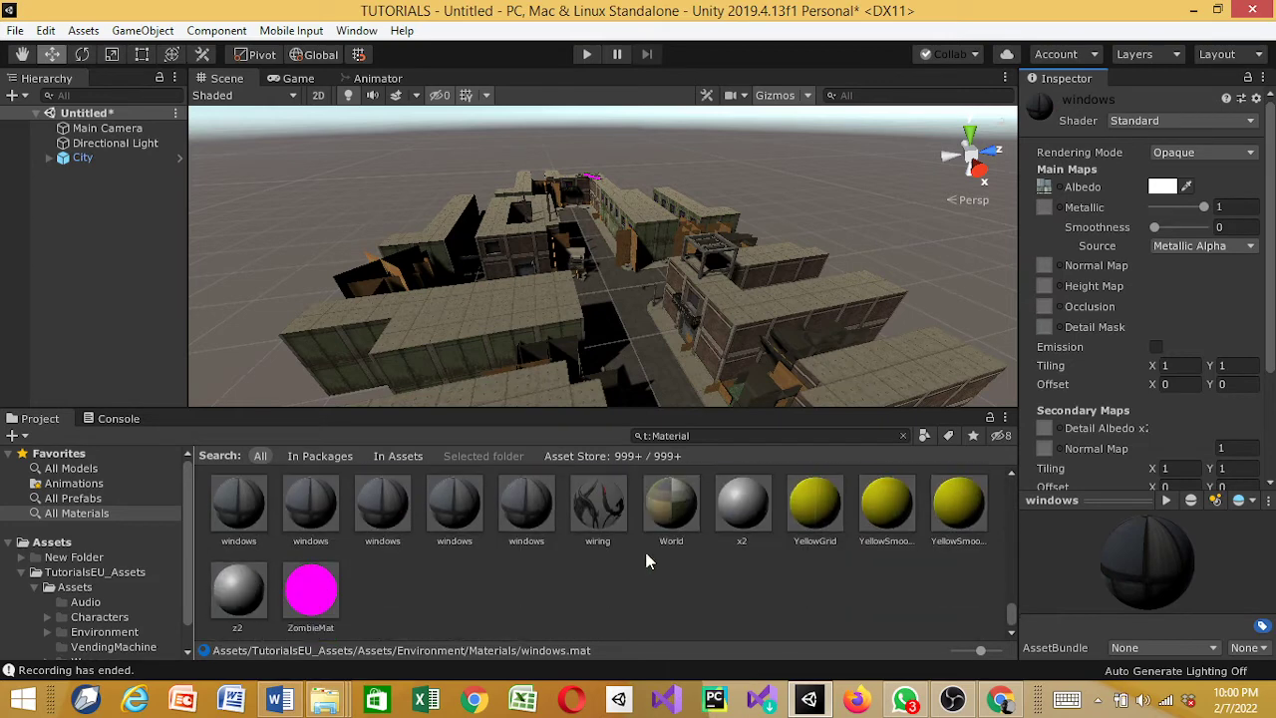
{"action": "left_click", "coordinate": [324, 598]}
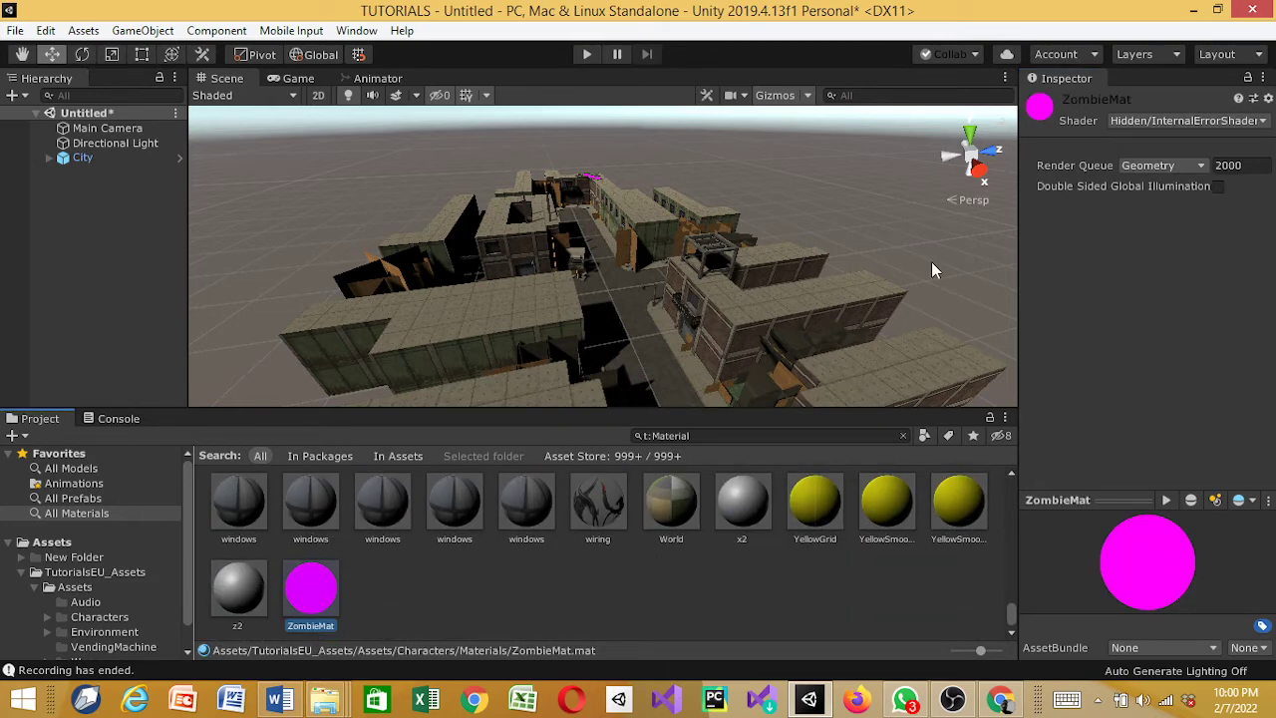
{"action": "left_click", "coordinate": [1112, 123]}
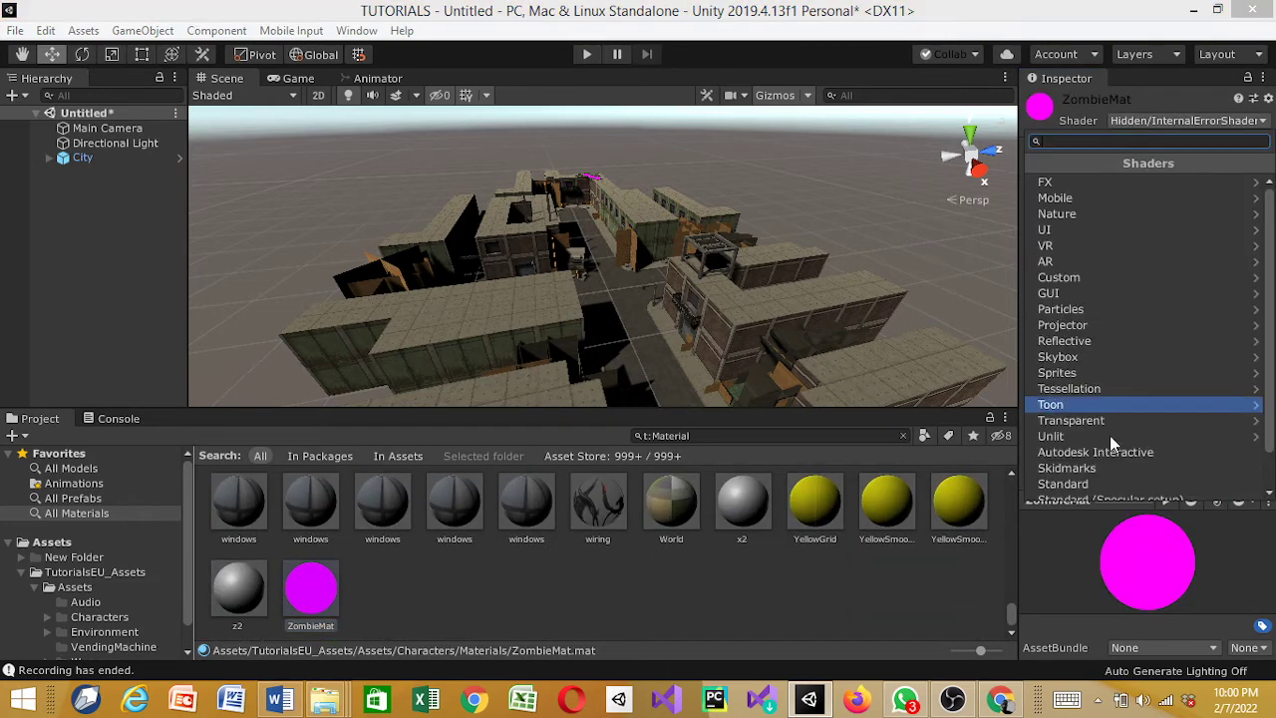
{"action": "left_click", "coordinate": [1092, 495]}
- Find the remaining magenta roof material and change its shader to Standard
{"action": "scroll", "coordinate": [648, 593], "scroll_direction": "up", "scroll_amount": 5}
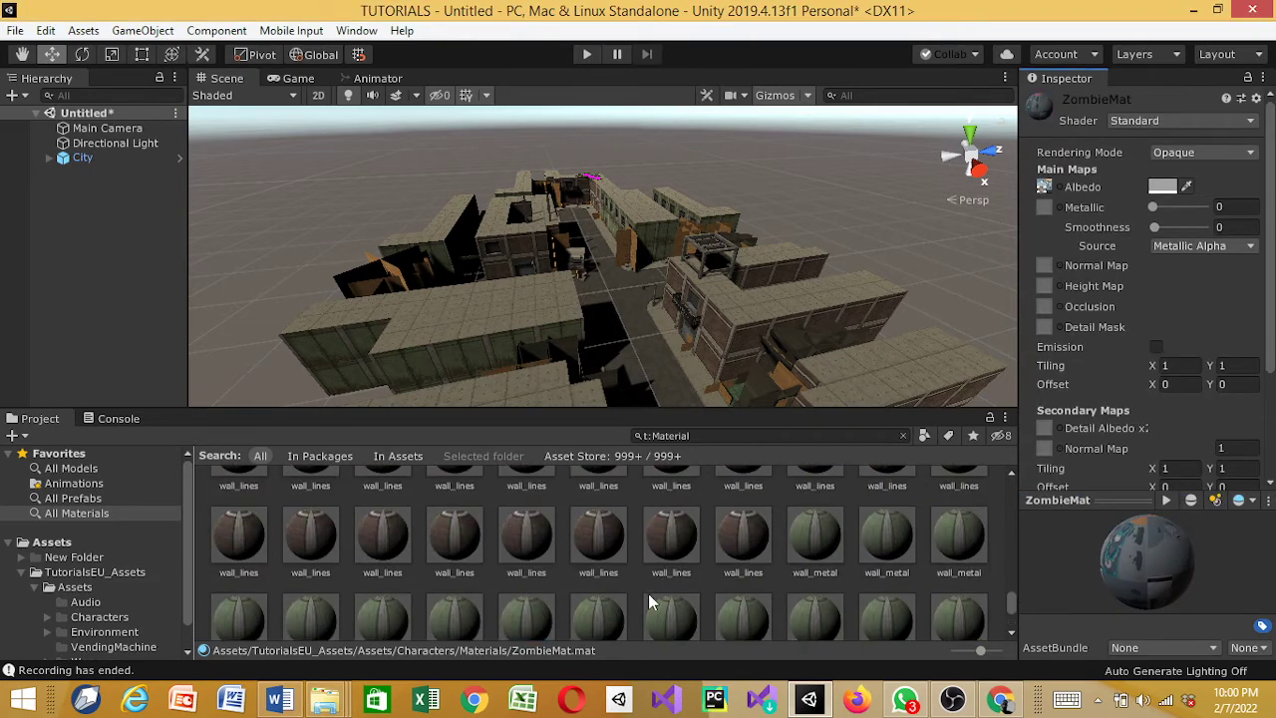
{"action": "scroll", "coordinate": [648, 593], "scroll_direction": "up", "scroll_amount": 6}
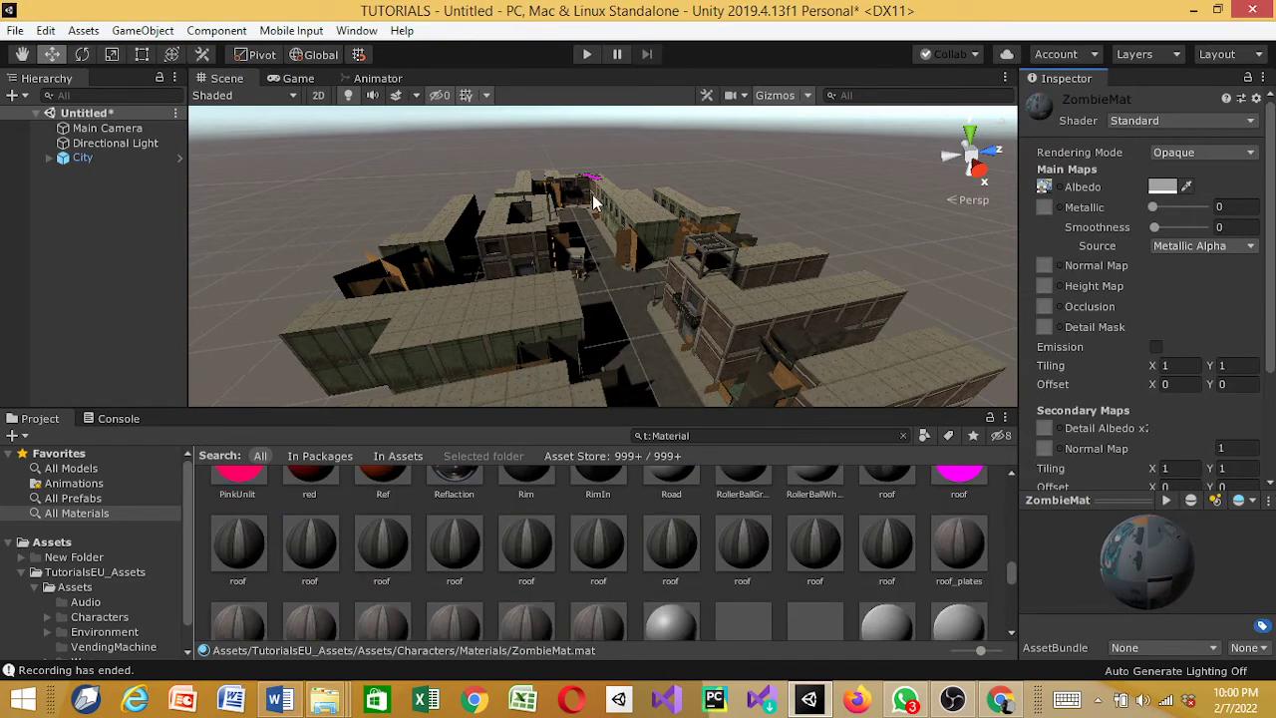
{"action": "left_click", "coordinate": [949, 493]}
{"action": "left_click", "coordinate": [1144, 121]}
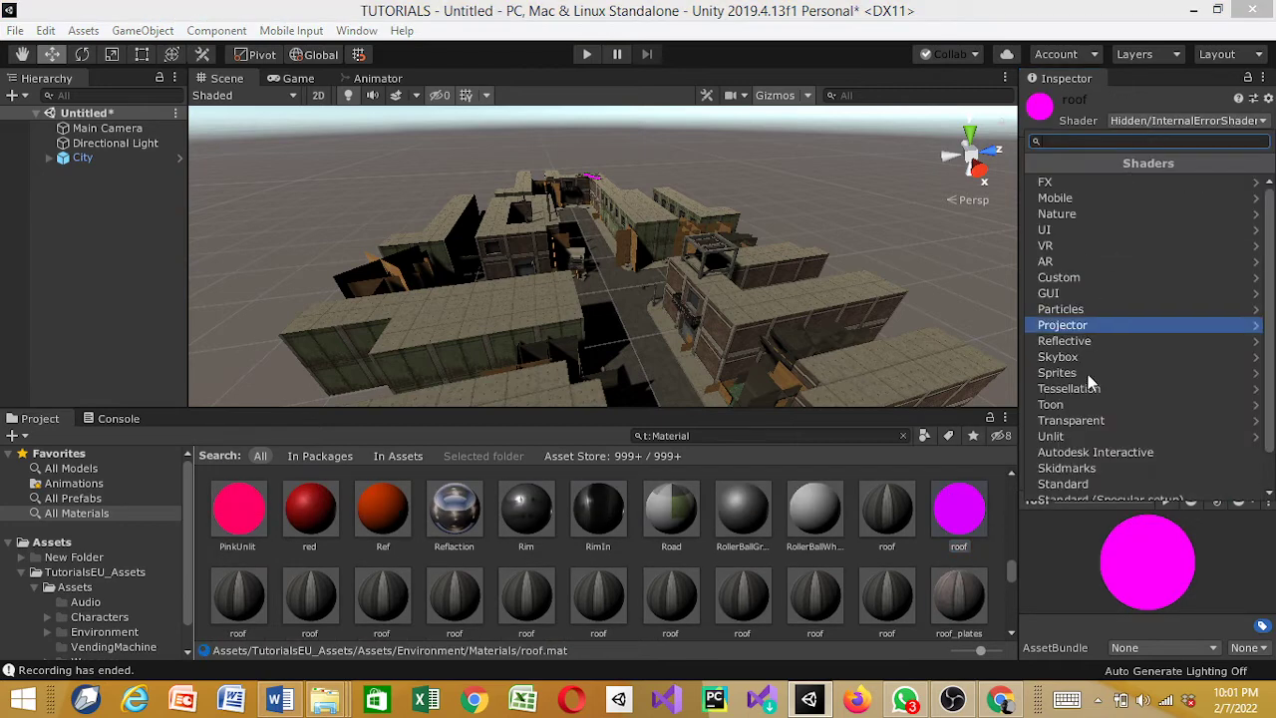
{"action": "left_click", "coordinate": [1074, 484]}
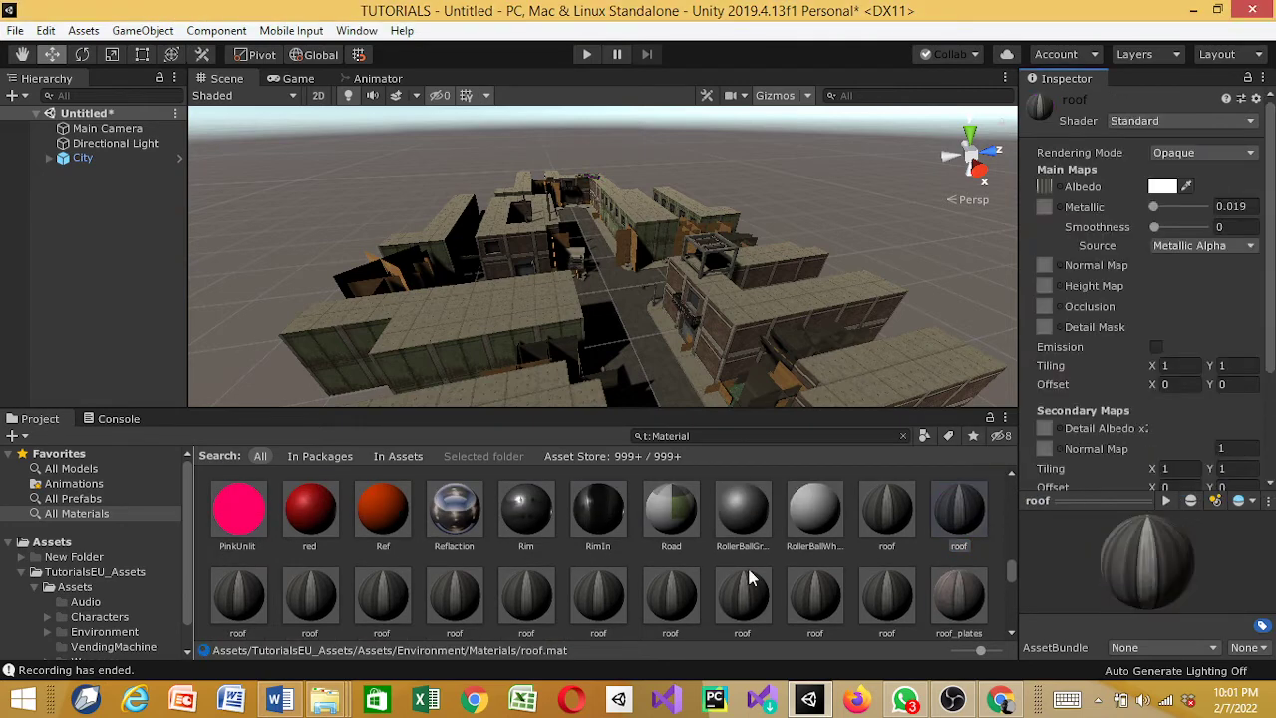
{"action": "scroll", "coordinate": [643, 593], "scroll_direction": "up", "scroll_amount": 3}
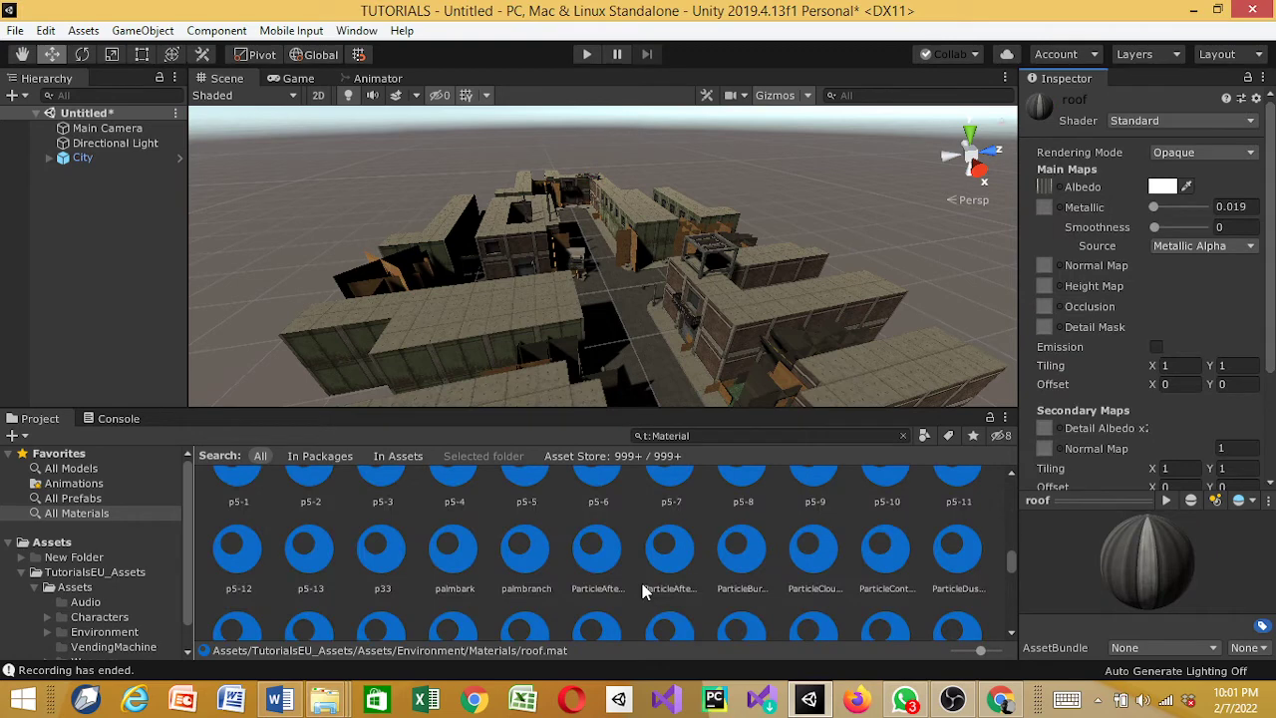
{"action": "scroll", "coordinate": [642, 592], "scroll_direction": "up", "scroll_amount": 10}
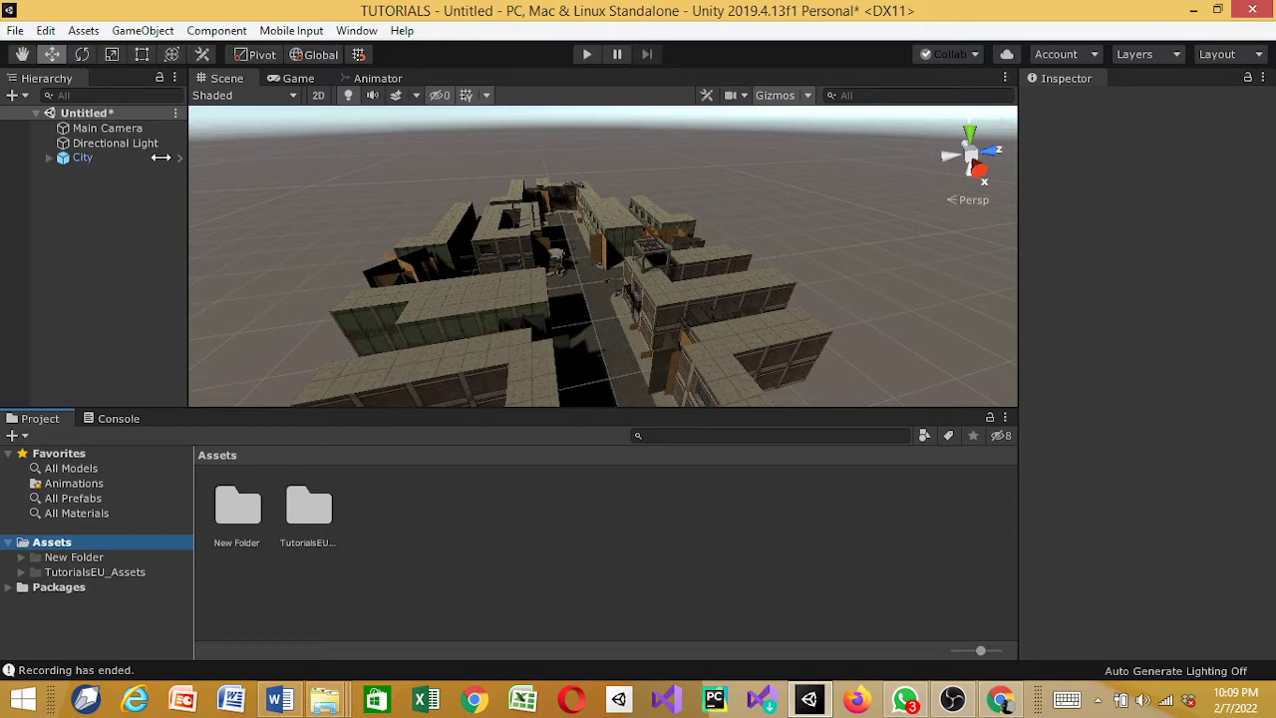
- Select the City object and examine its buildings and streets in the scene for remaining magenta surfaces
{"action": "left_click", "coordinate": [121, 159]}
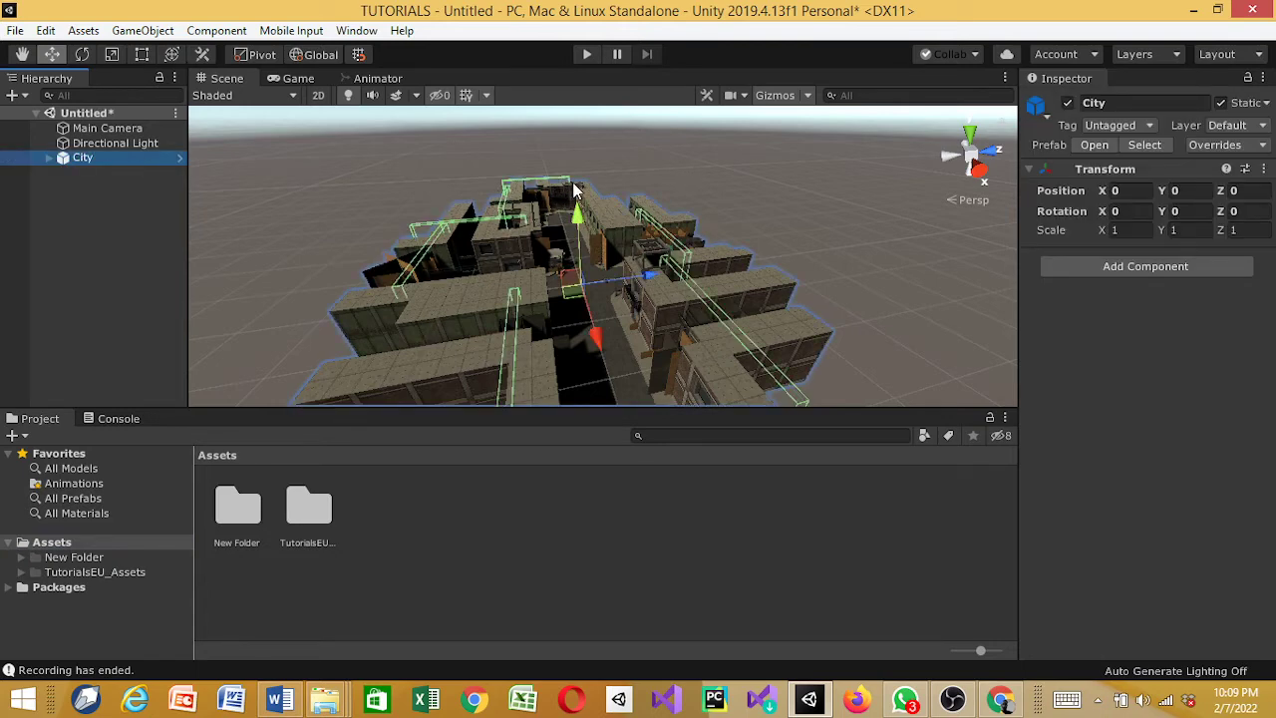
{"action": "scroll", "coordinate": [601, 215], "scroll_direction": "down", "scroll_amount": 1}
{"action": "scroll", "coordinate": [601, 214], "scroll_direction": "down", "scroll_amount": 3}
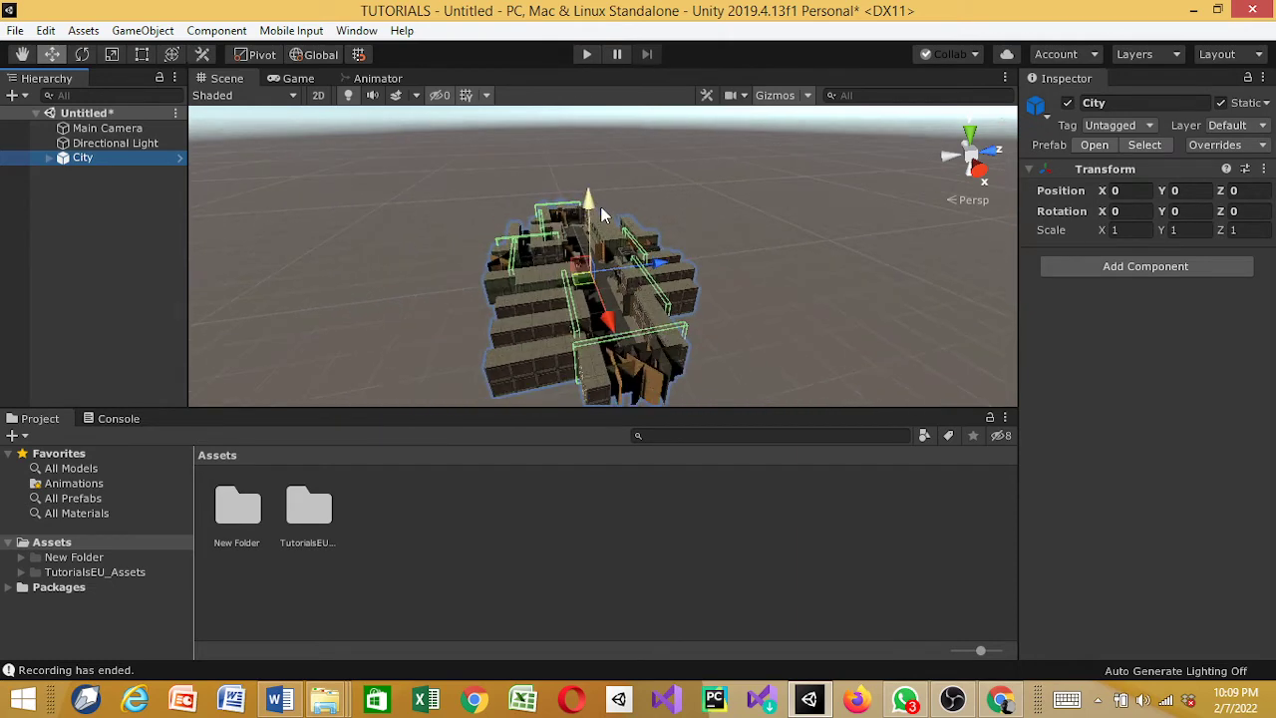
{"action": "scroll", "coordinate": [601, 215], "scroll_direction": "up", "scroll_amount": 5}
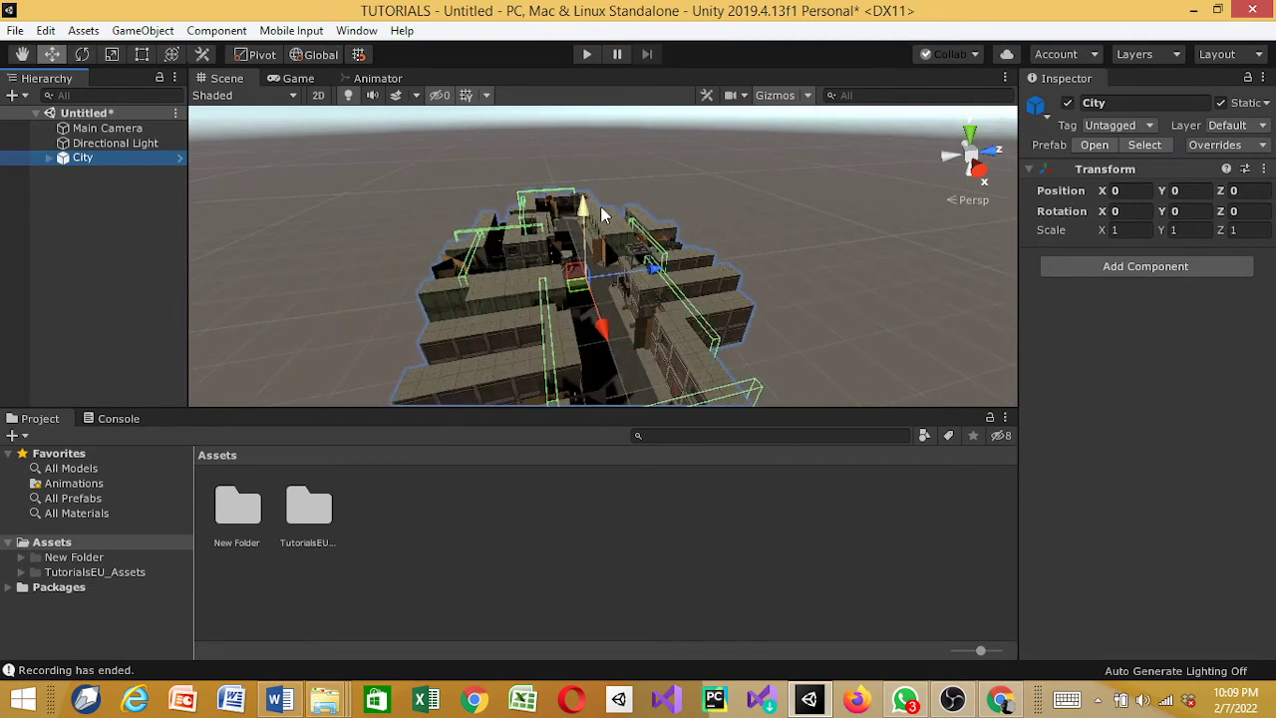
{"action": "scroll", "coordinate": [601, 214], "scroll_direction": "up", "scroll_amount": 4}
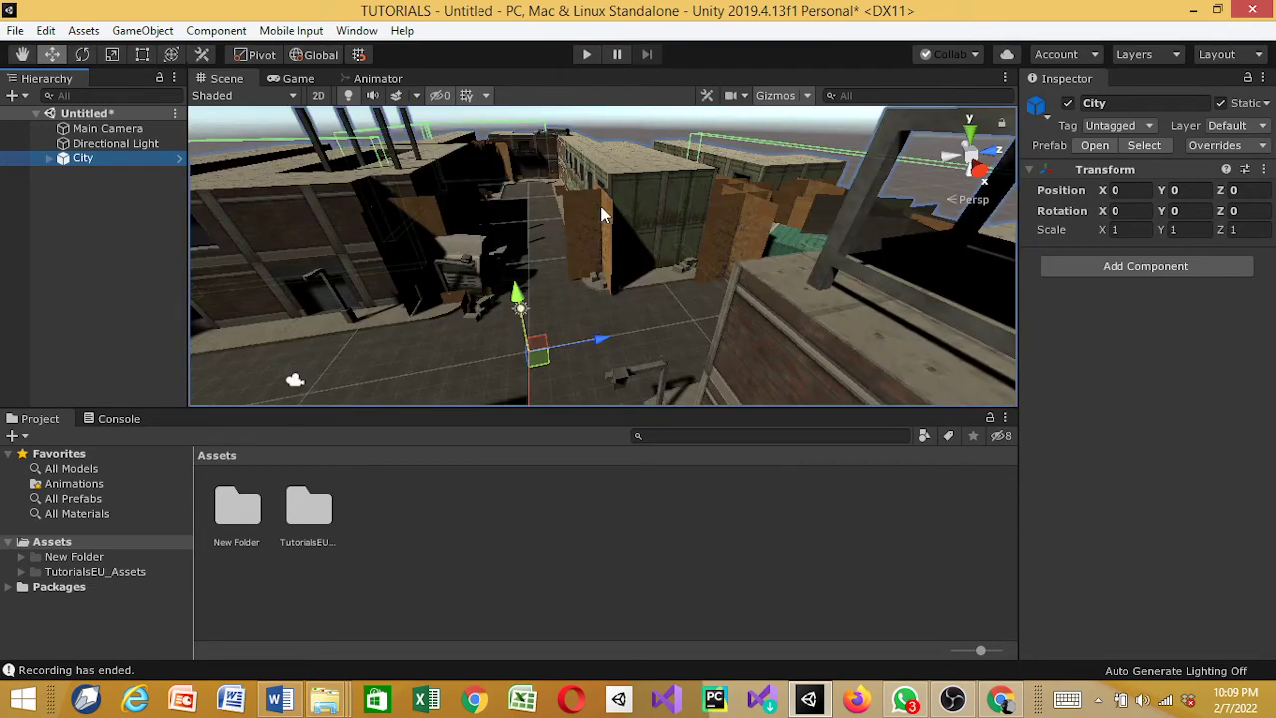
{"action": "scroll", "coordinate": [601, 214], "scroll_direction": "down", "scroll_amount": 2}
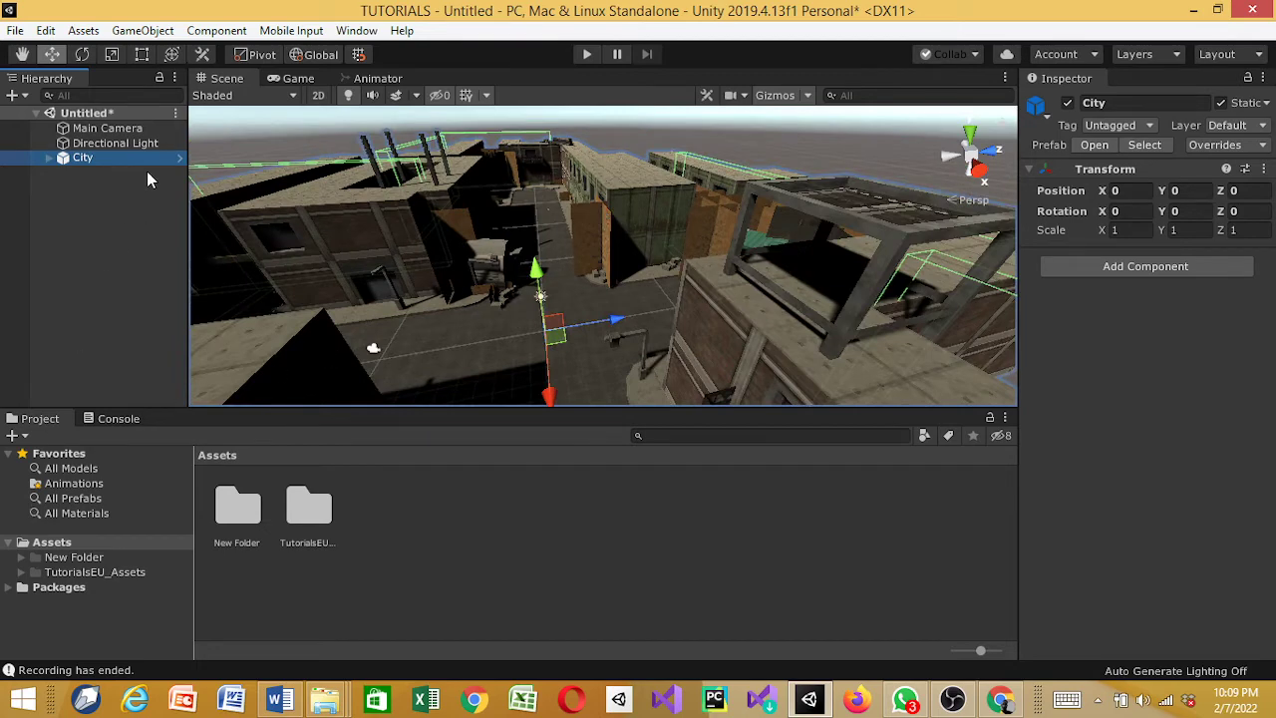
- Add the First_Person_Player prefab from the TutorialsEU_Assets Characters Prefabs folder to the scene
{"action": "left_click", "coordinate": [89, 568]}
{"action": "double_click", "coordinate": [221, 516]}
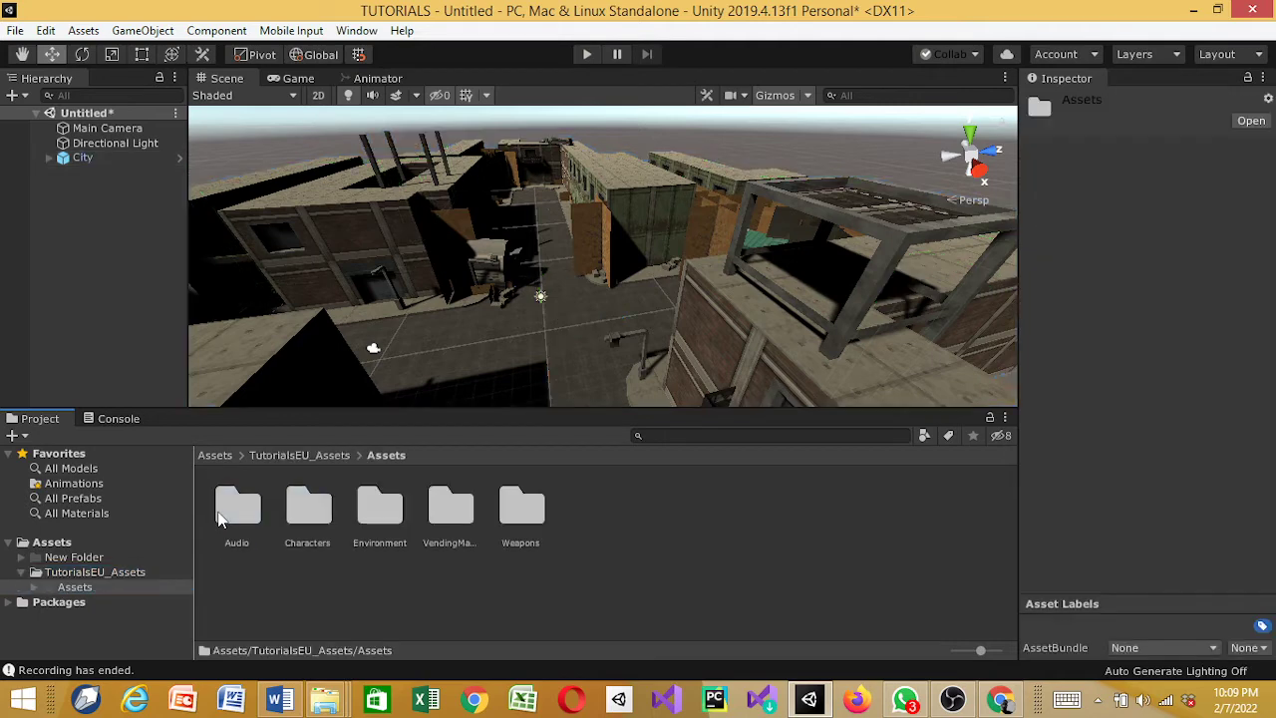
{"action": "double_click", "coordinate": [311, 510]}
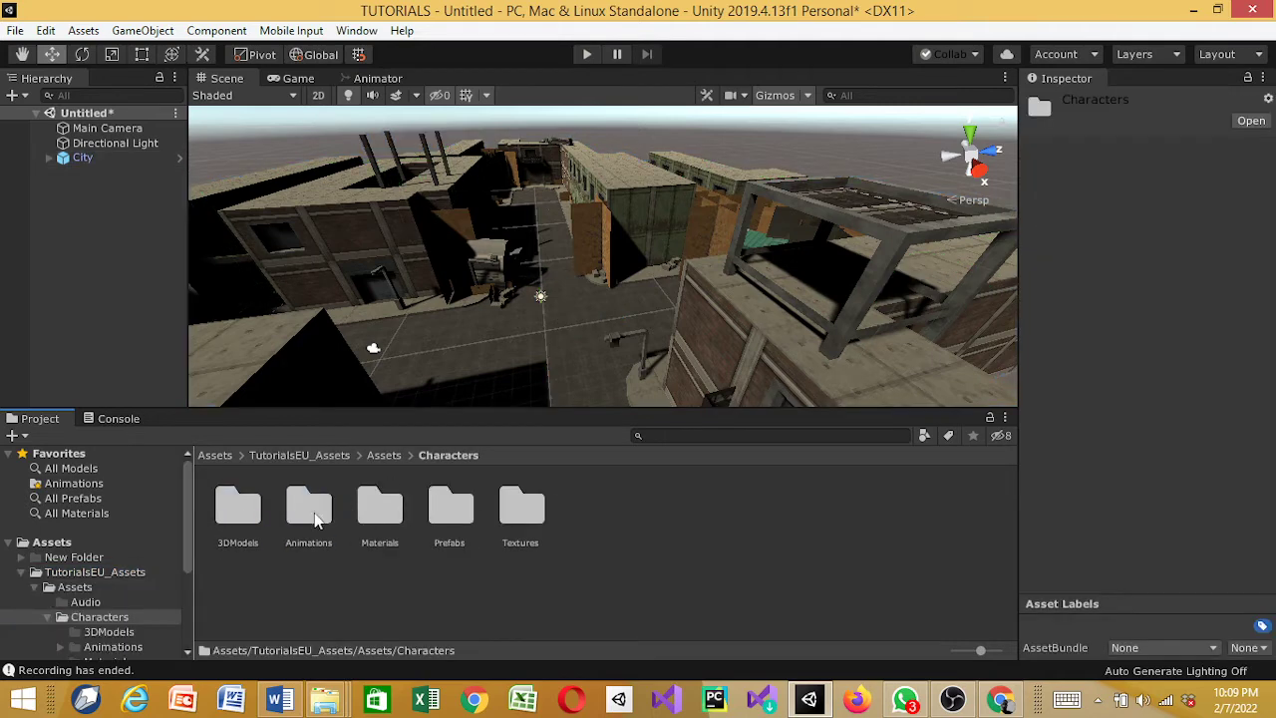
{"action": "double_click", "coordinate": [457, 528]}
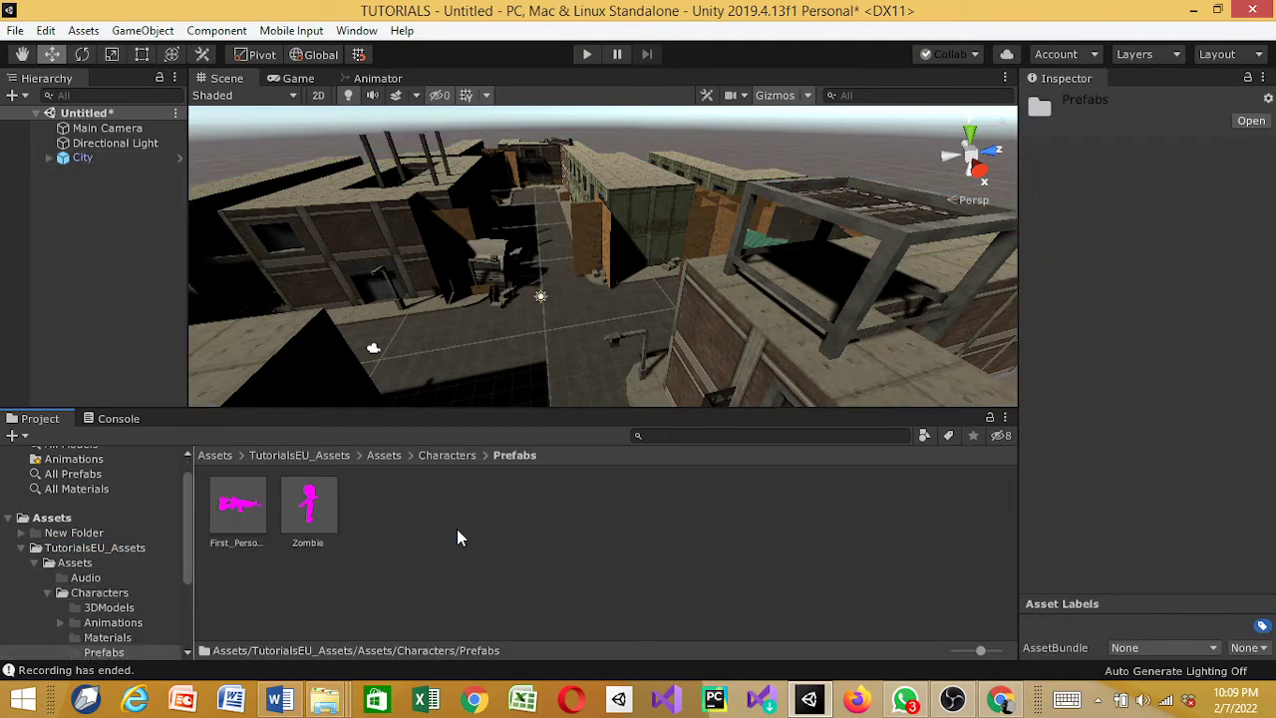
{"action": "left_click", "coordinate": [247, 507]}
{"action": "left_click_drag", "start_coordinate": [247, 507], "coordinate": [123, 289]}
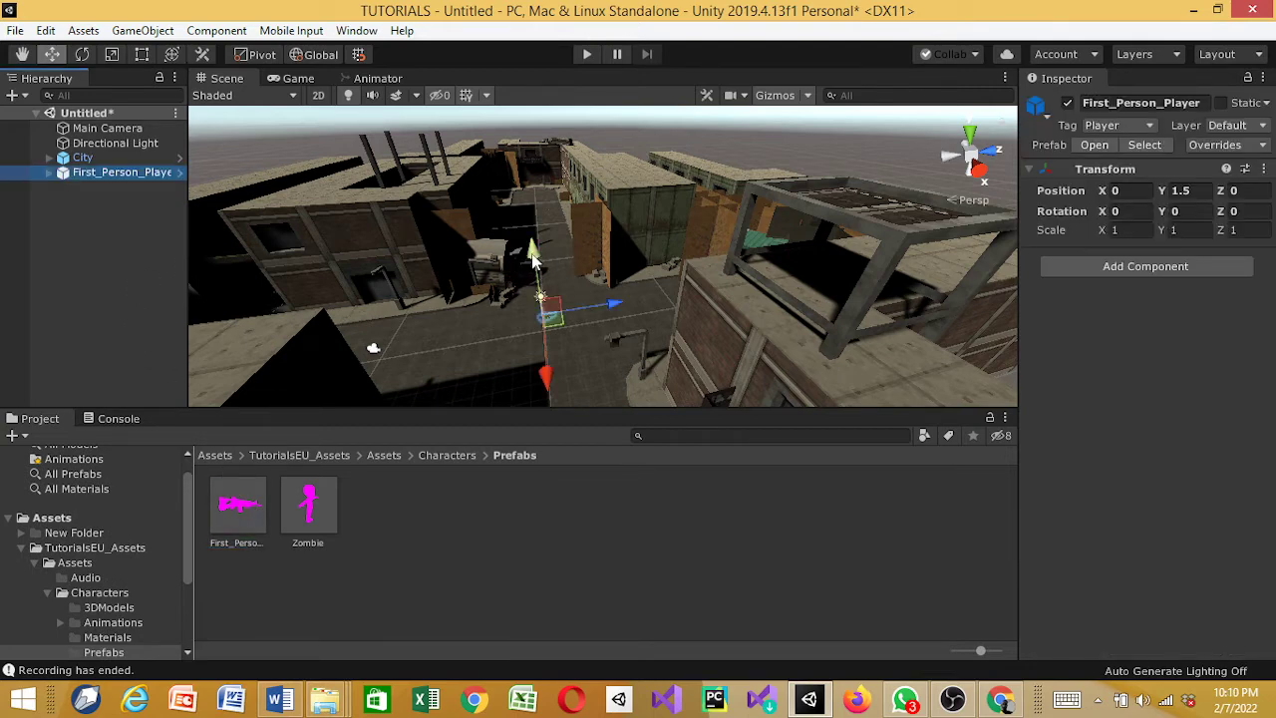
- Frame First_Person_Player in the scene, check the game camera's view, and examine the rifle and arms up close
{"action": "left_click", "coordinate": [551, 323]}
{"action": "key", "text": "f"}
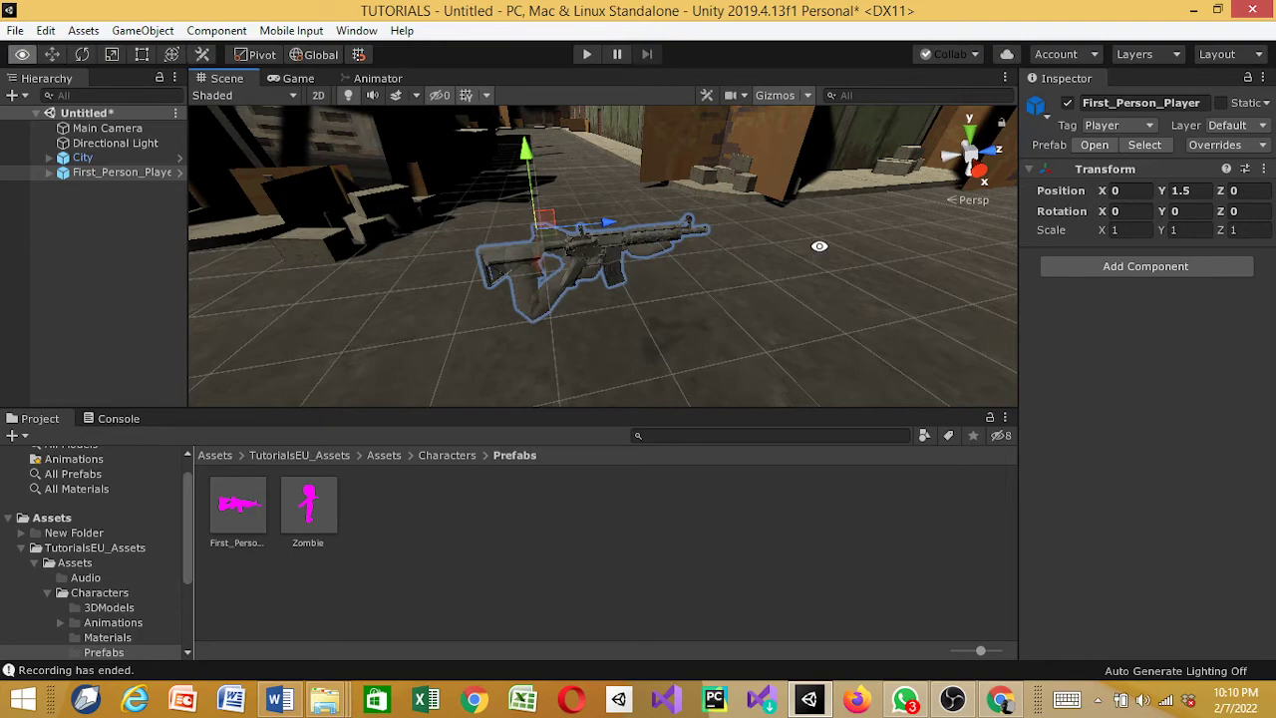
{"action": "left_click_drag", "start_coordinate": [814, 259], "coordinate": [762, 248], "text": "alt"}
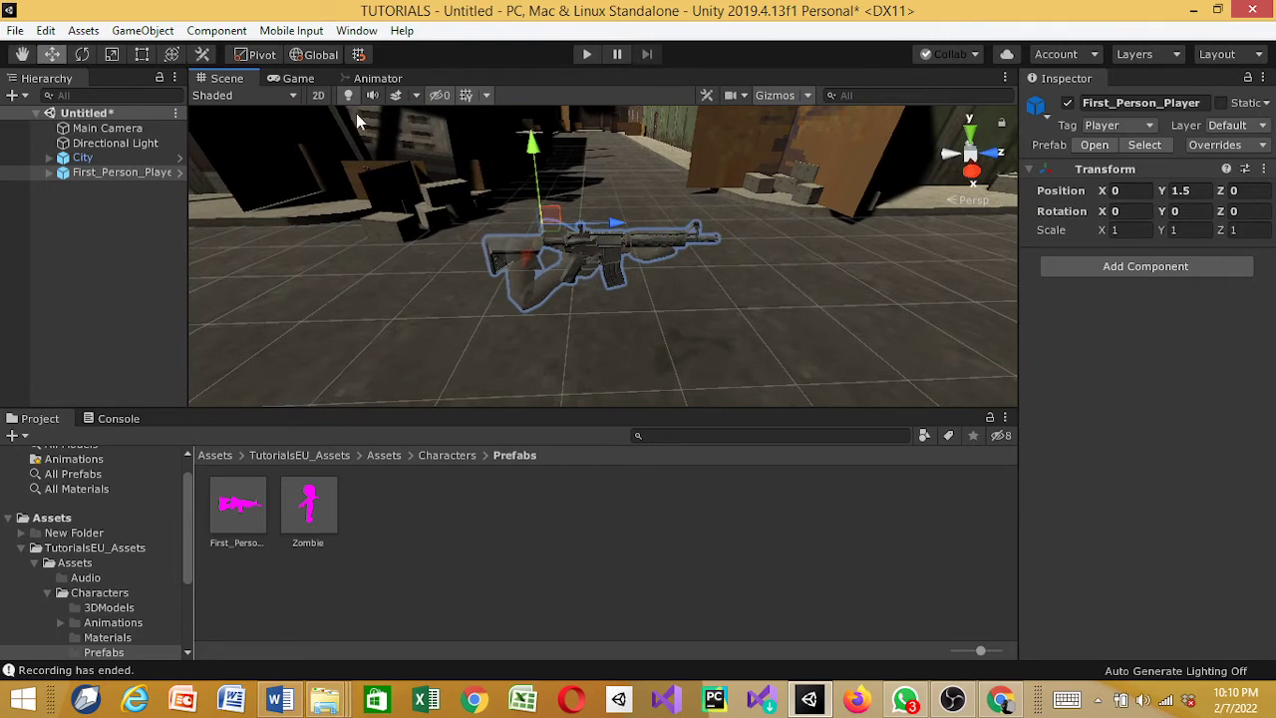
{"action": "left_click", "coordinate": [293, 80]}
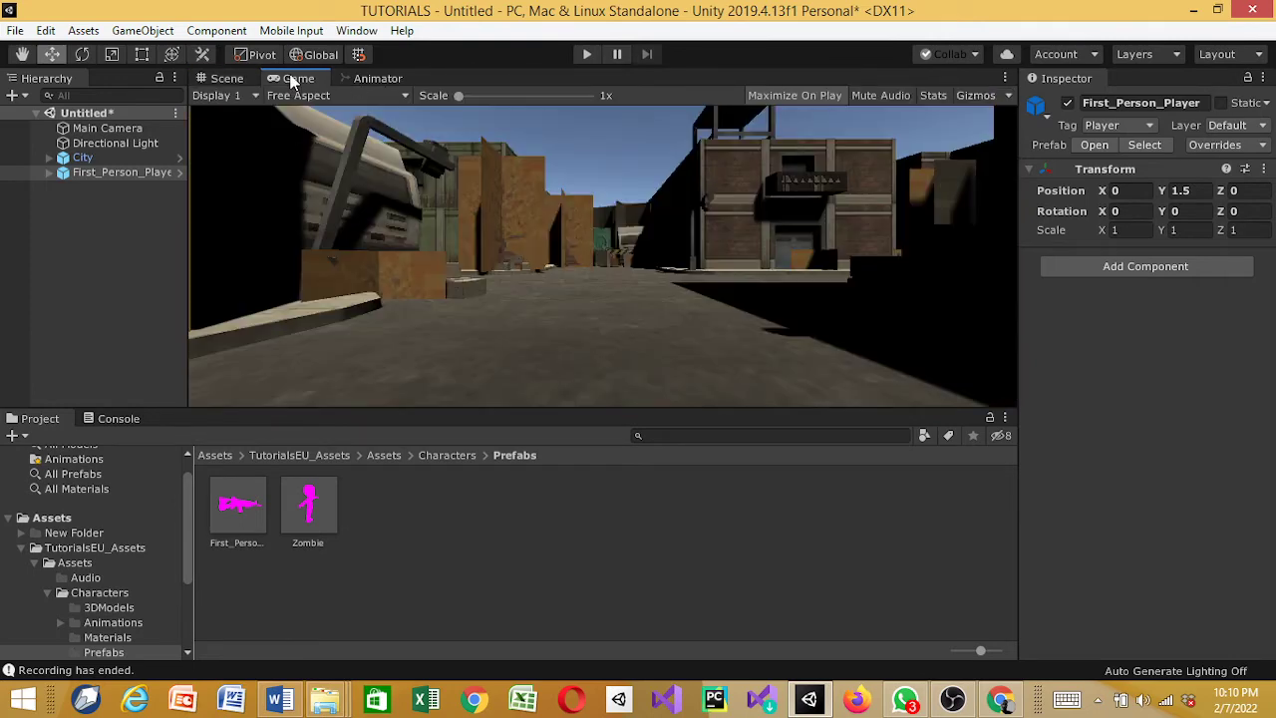
{"action": "left_click", "coordinate": [220, 82]}
{"action": "scroll", "coordinate": [651, 203], "scroll_direction": "up", "scroll_amount": 5}
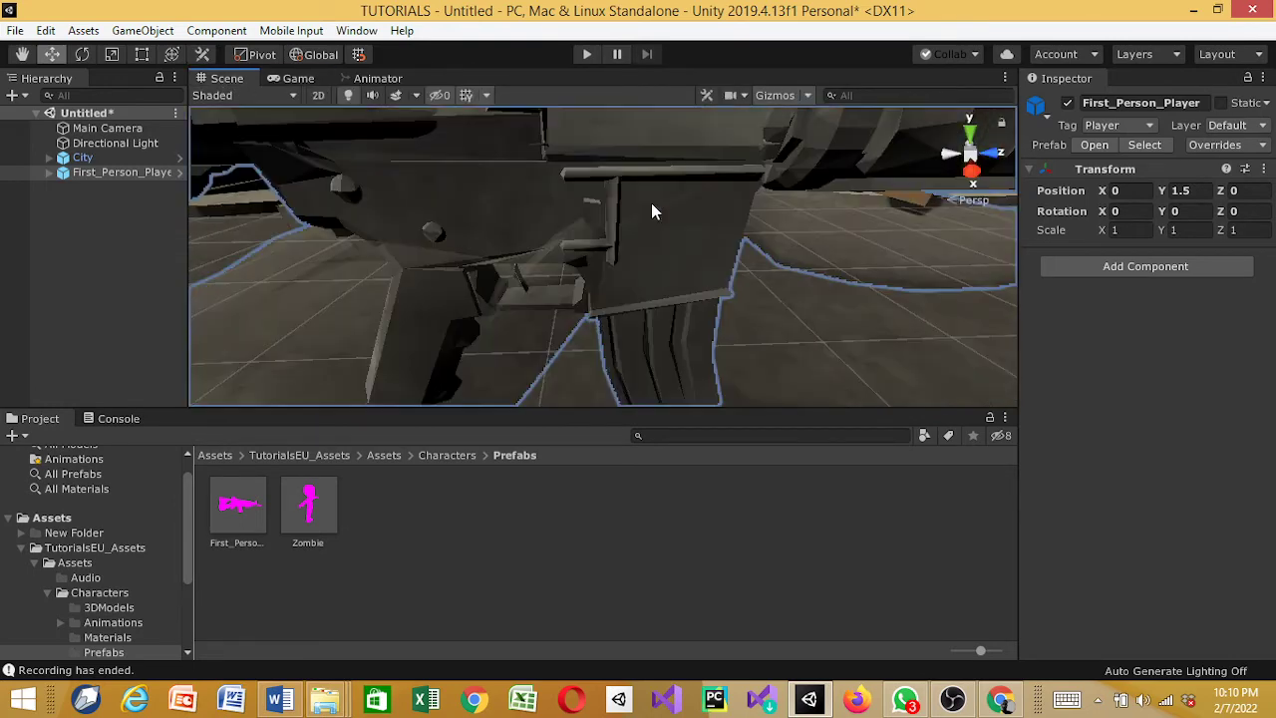
{"action": "scroll", "coordinate": [651, 203], "scroll_direction": "down", "scroll_amount": 8}
{"action": "scroll", "coordinate": [651, 202], "scroll_direction": "up", "scroll_amount": 5}
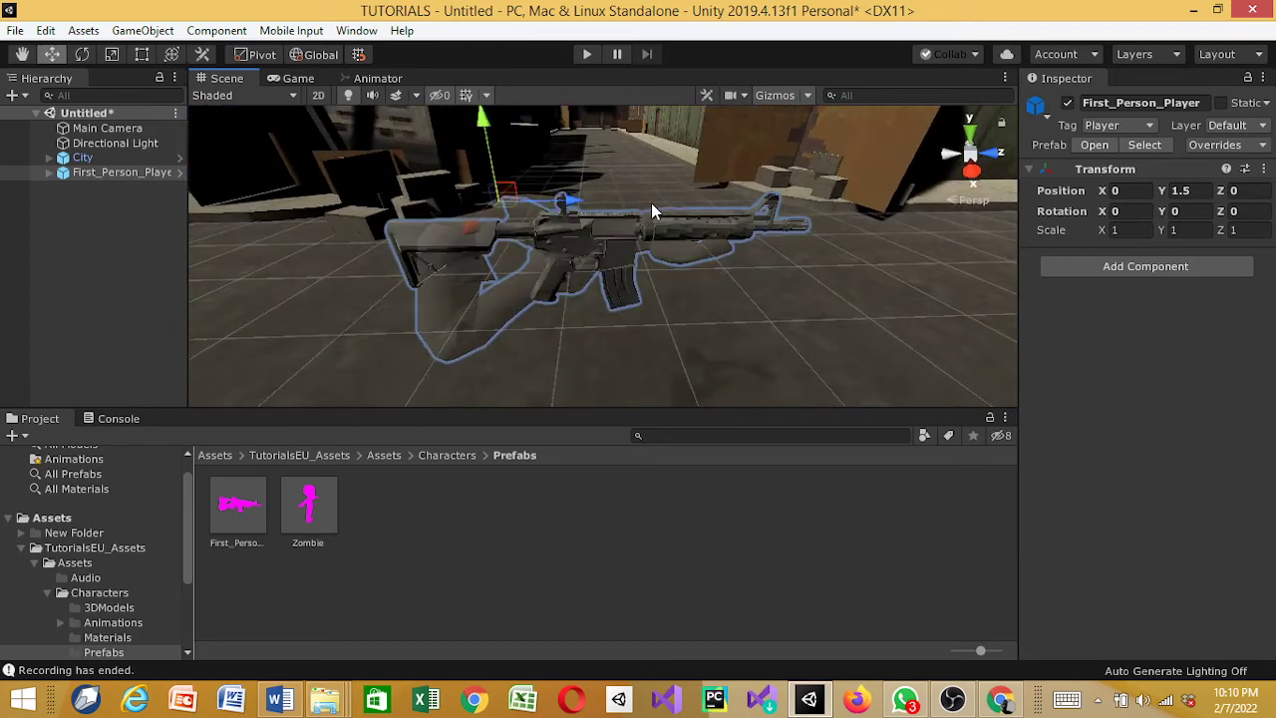
- Apply the Bob material from the Characters Materials folder to the arms of First_Person_Player
{"action": "left_click", "coordinate": [95, 493]}
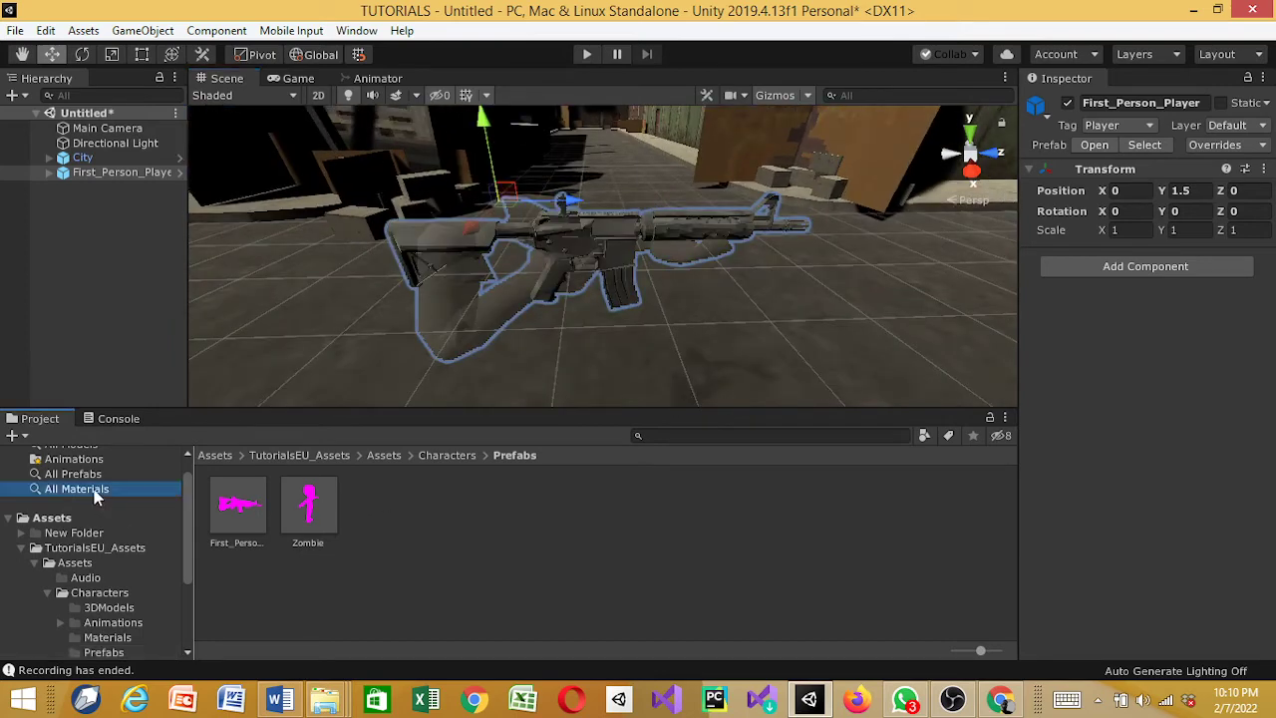
{"action": "left_click", "coordinate": [113, 595]}
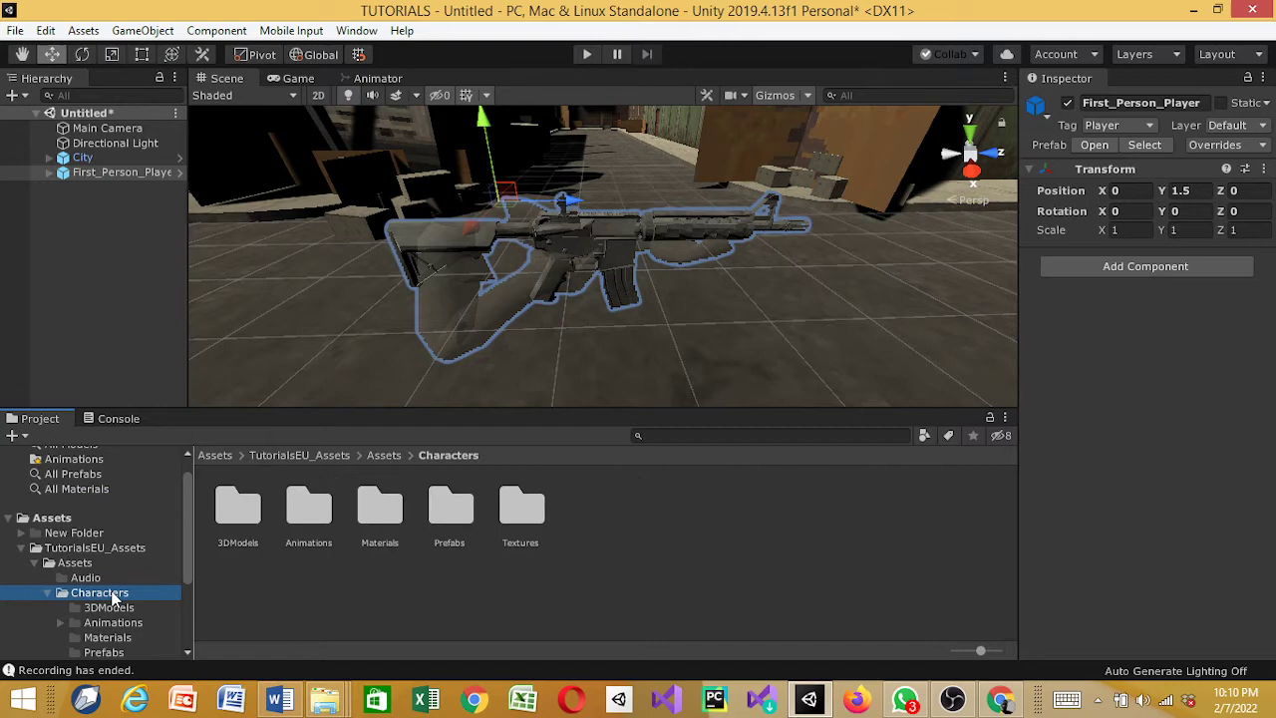
{"action": "left_click", "coordinate": [114, 652]}
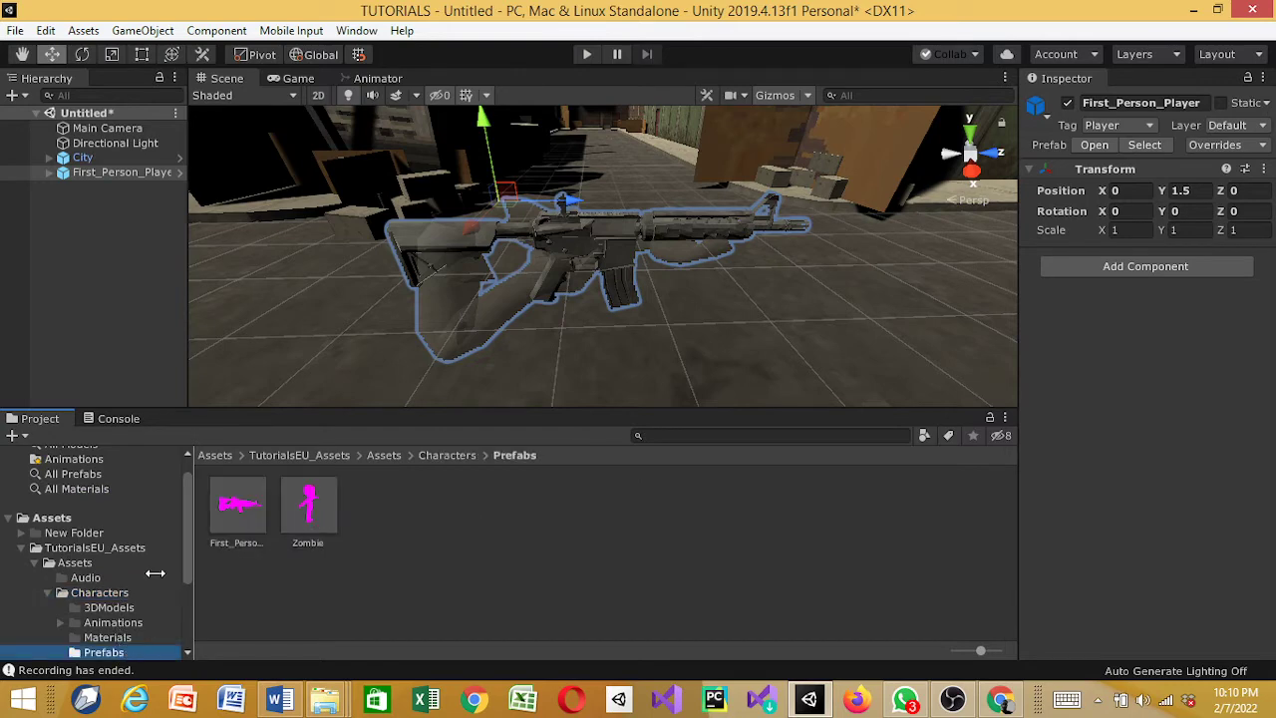
{"action": "scroll", "coordinate": [69, 586], "scroll_direction": "down", "scroll_amount": 2}
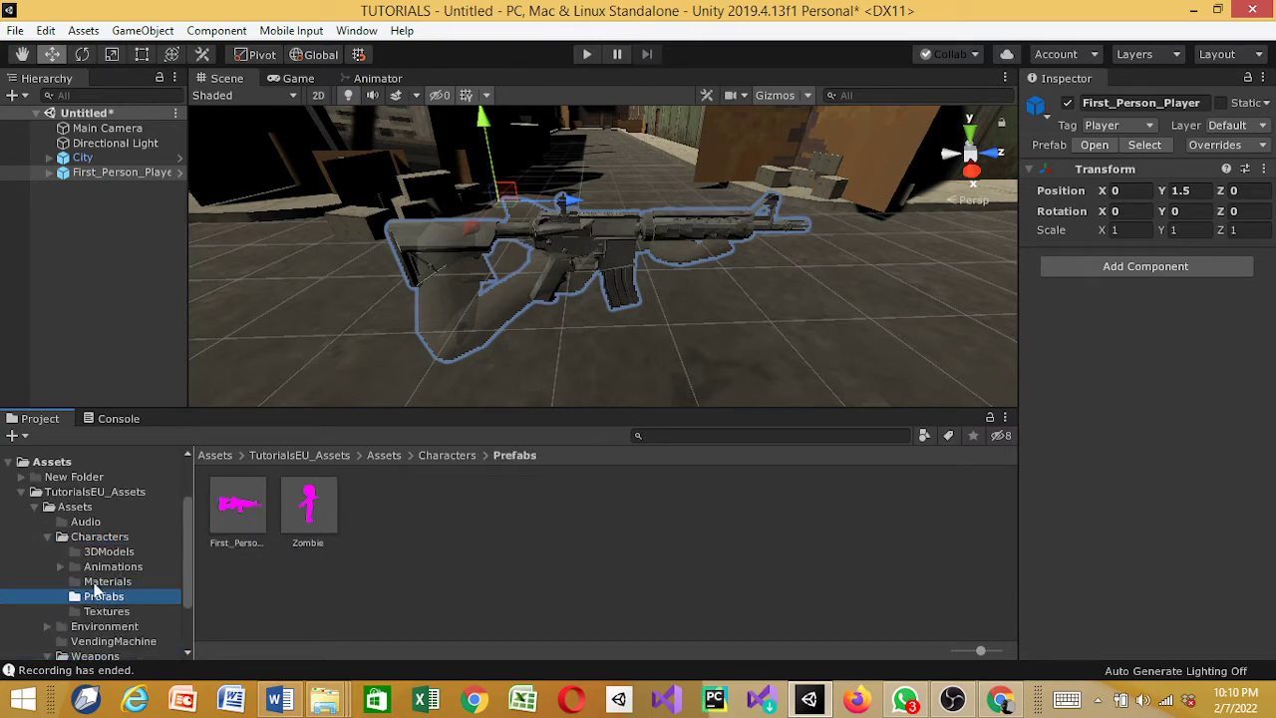
{"action": "left_click", "coordinate": [99, 582]}
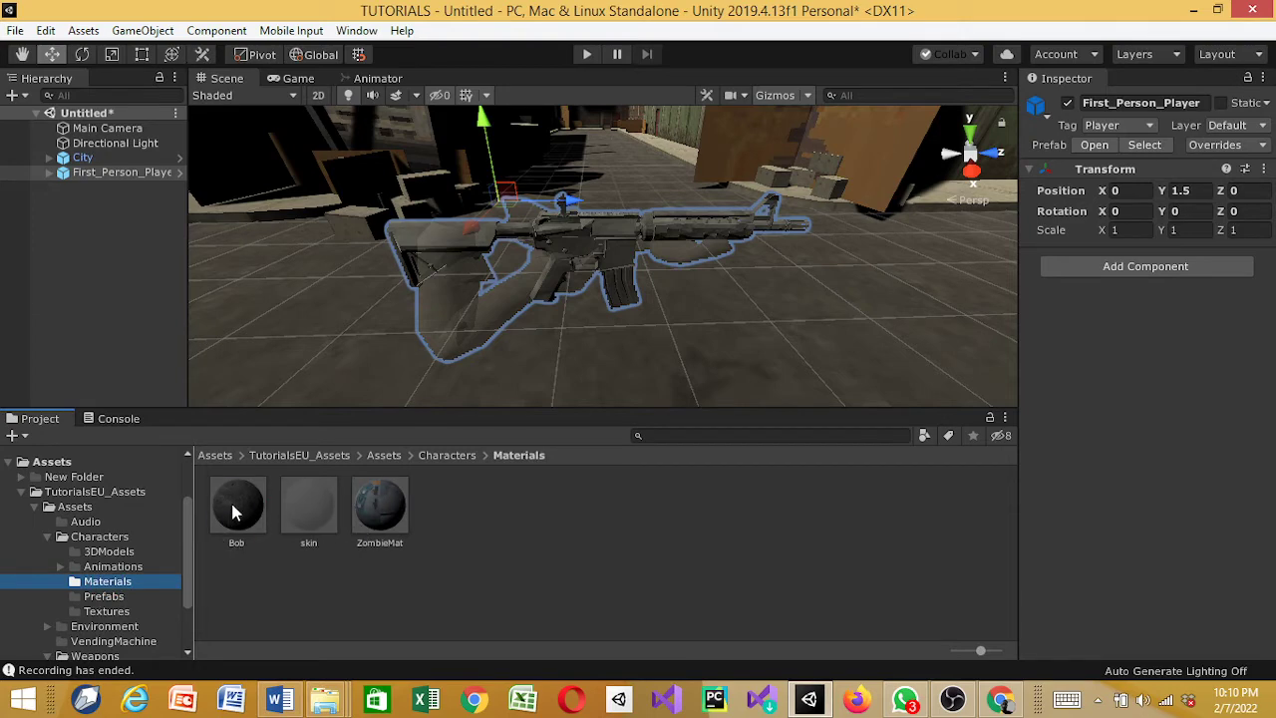
{"action": "left_click_drag", "start_coordinate": [227, 512], "coordinate": [454, 297]}
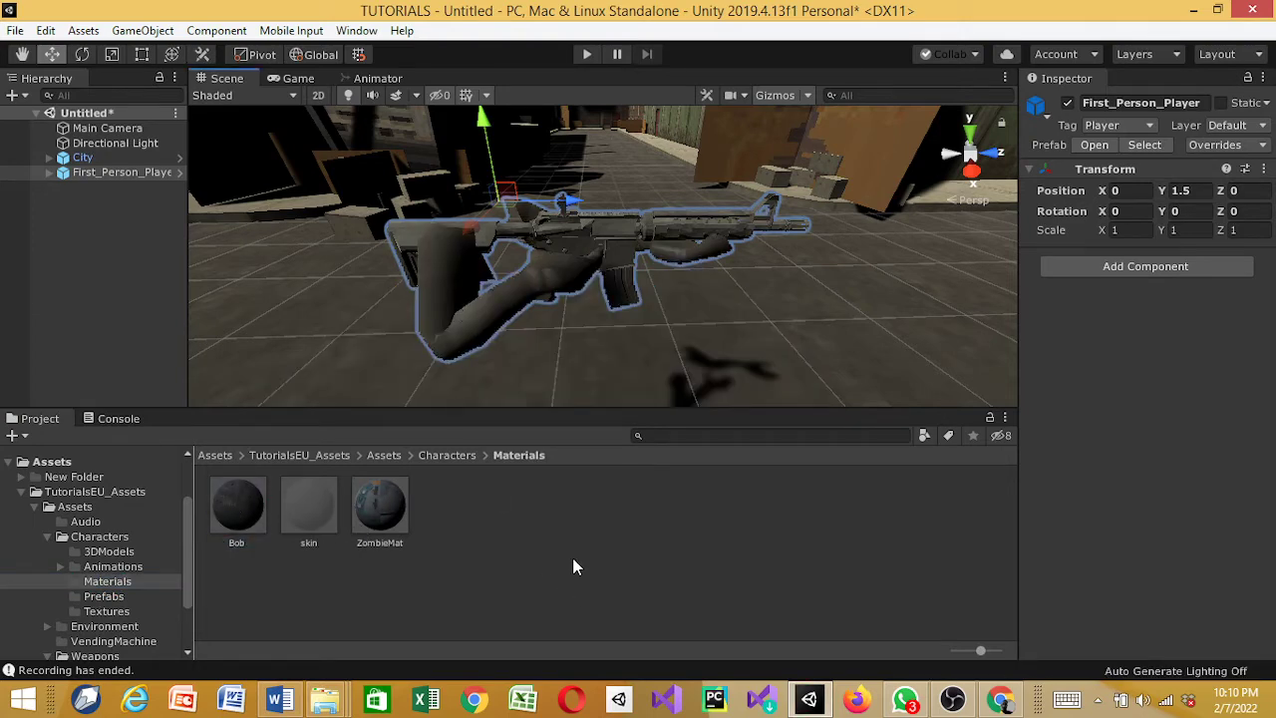
- Apply the Black_Metal and WeaponMat materials from the Weapons Materials folder to the player's rifle
{"action": "scroll", "coordinate": [115, 598], "scroll_direction": "down", "scroll_amount": 3}
{"action": "left_click", "coordinate": [104, 604]}
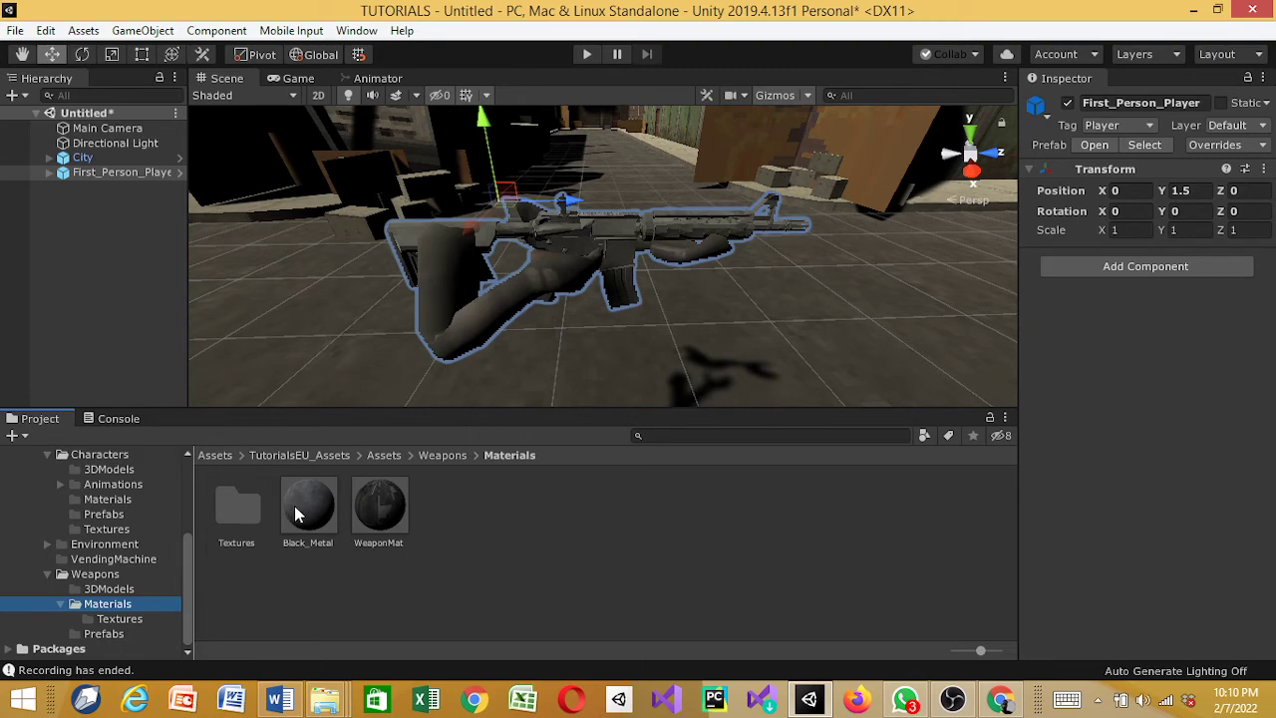
{"action": "left_click_drag", "start_coordinate": [299, 506], "coordinate": [610, 261]}
{"action": "left_click_drag", "start_coordinate": [371, 518], "coordinate": [569, 236]}
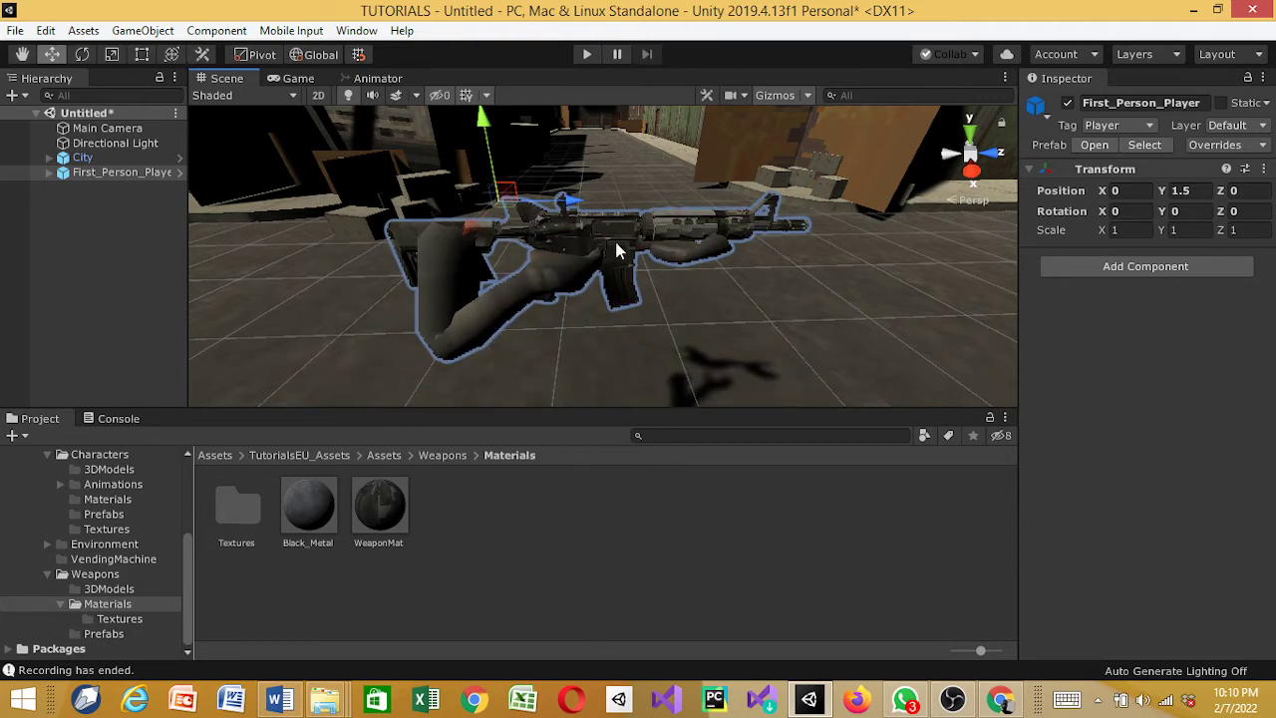
- Check the game camera's view again and inspect the player's arms and rifle in the scene
{"action": "scroll", "coordinate": [614, 237], "scroll_direction": "down", "scroll_amount": 5}
{"action": "left_click", "coordinate": [292, 79]}
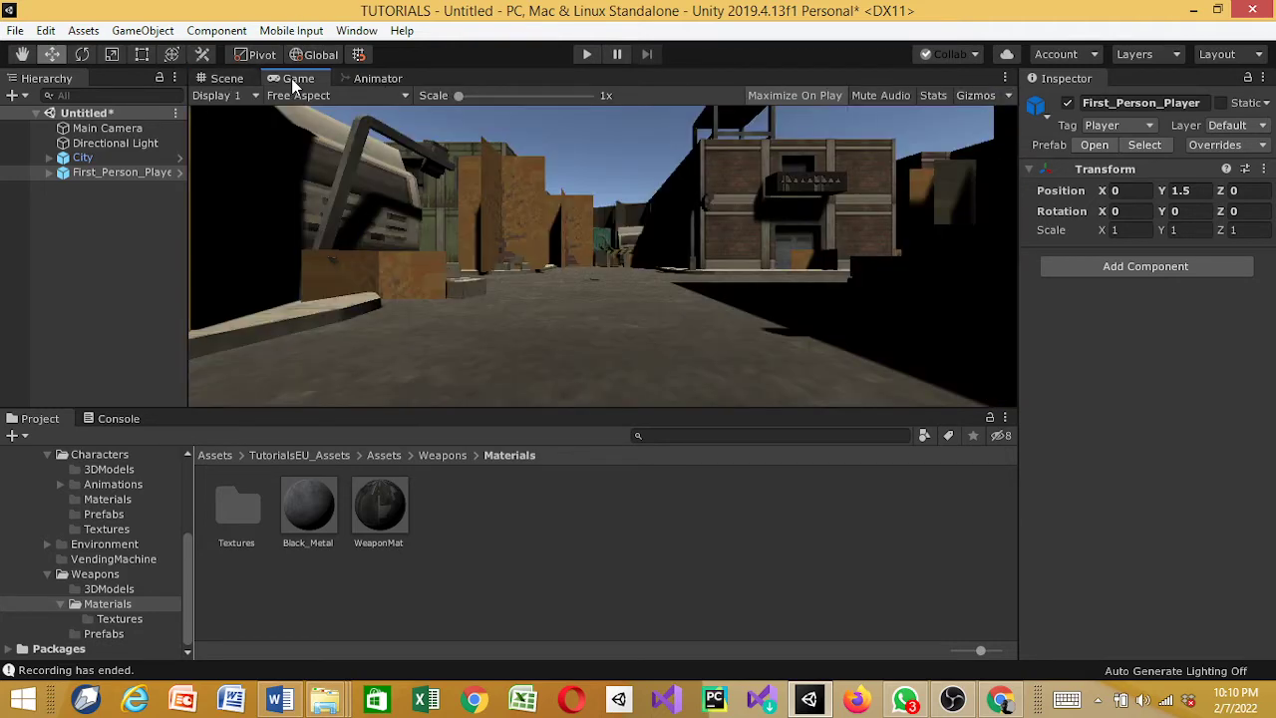
{"action": "left_click", "coordinate": [226, 80]}
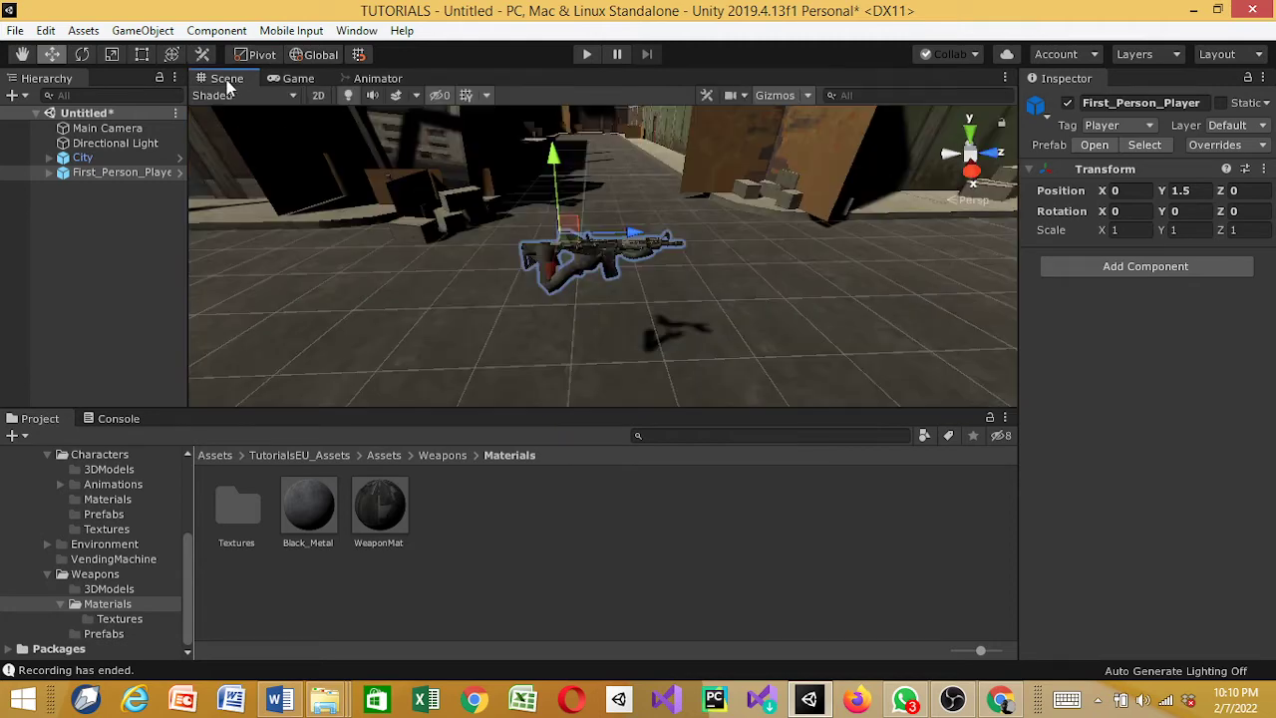
{"action": "scroll", "coordinate": [624, 120], "scroll_direction": "down", "scroll_amount": 6}
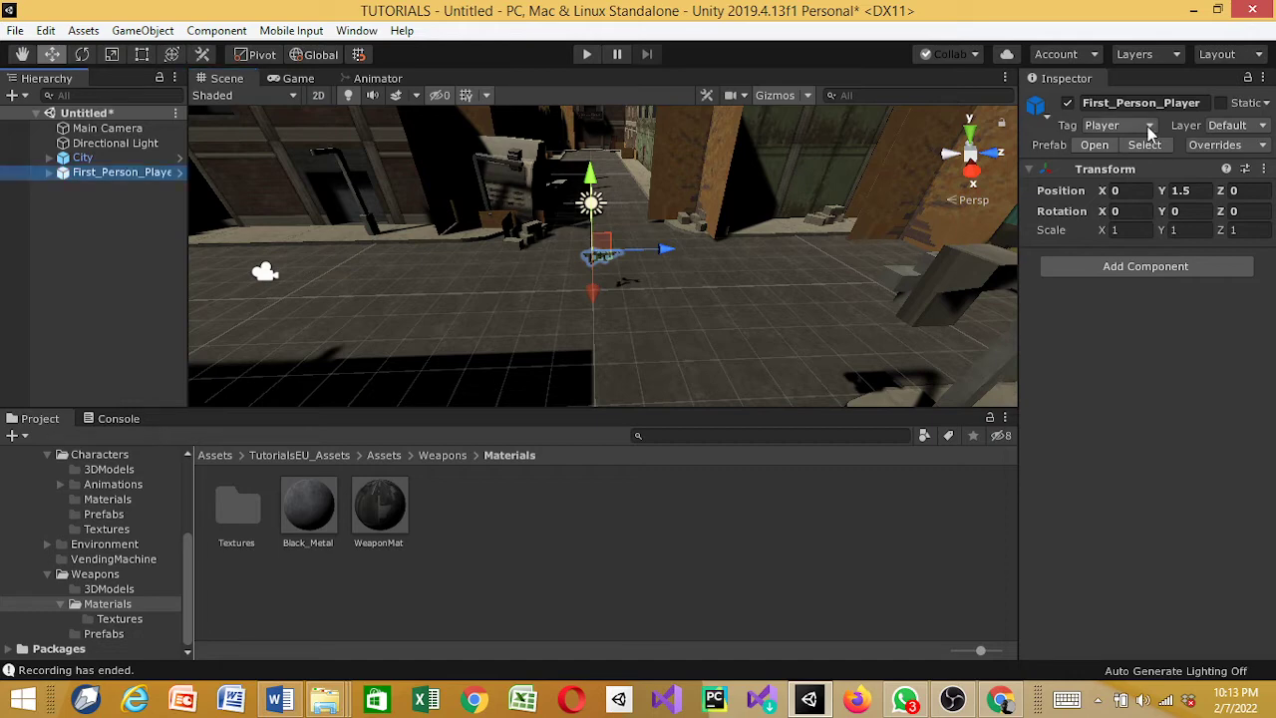
{"action": "scroll", "coordinate": [688, 212], "scroll_direction": "up", "scroll_amount": 8}
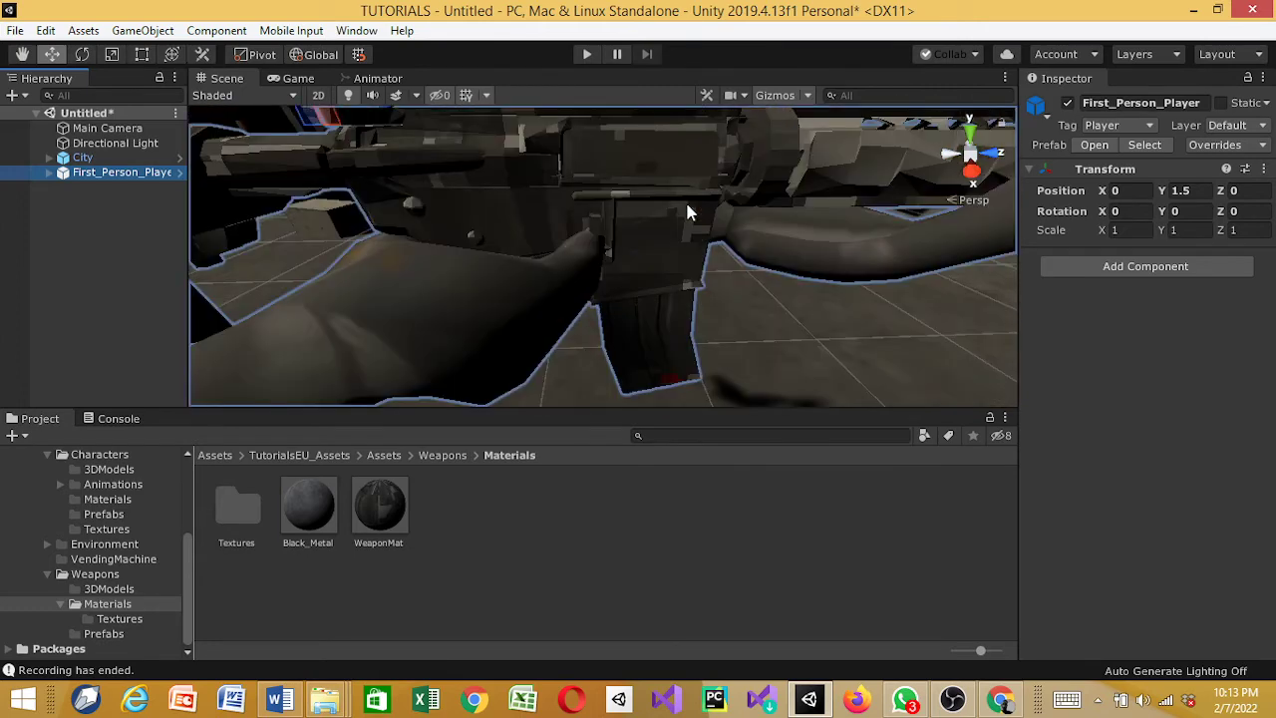
- Select the player's rifle in the scene to inspect its material, and collapse the First_Person_Player hierarchy
{"action": "left_click", "coordinate": [688, 212]}
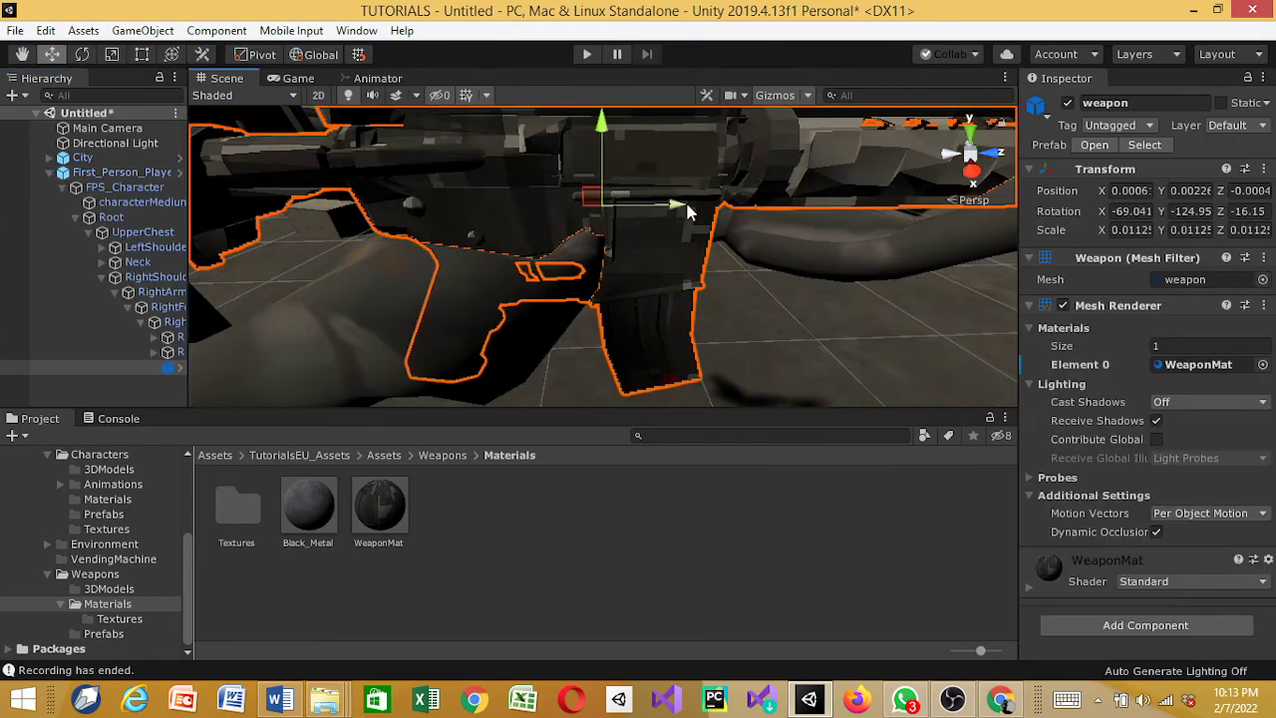
{"action": "scroll", "coordinate": [686, 208], "scroll_direction": "down", "scroll_amount": 8}
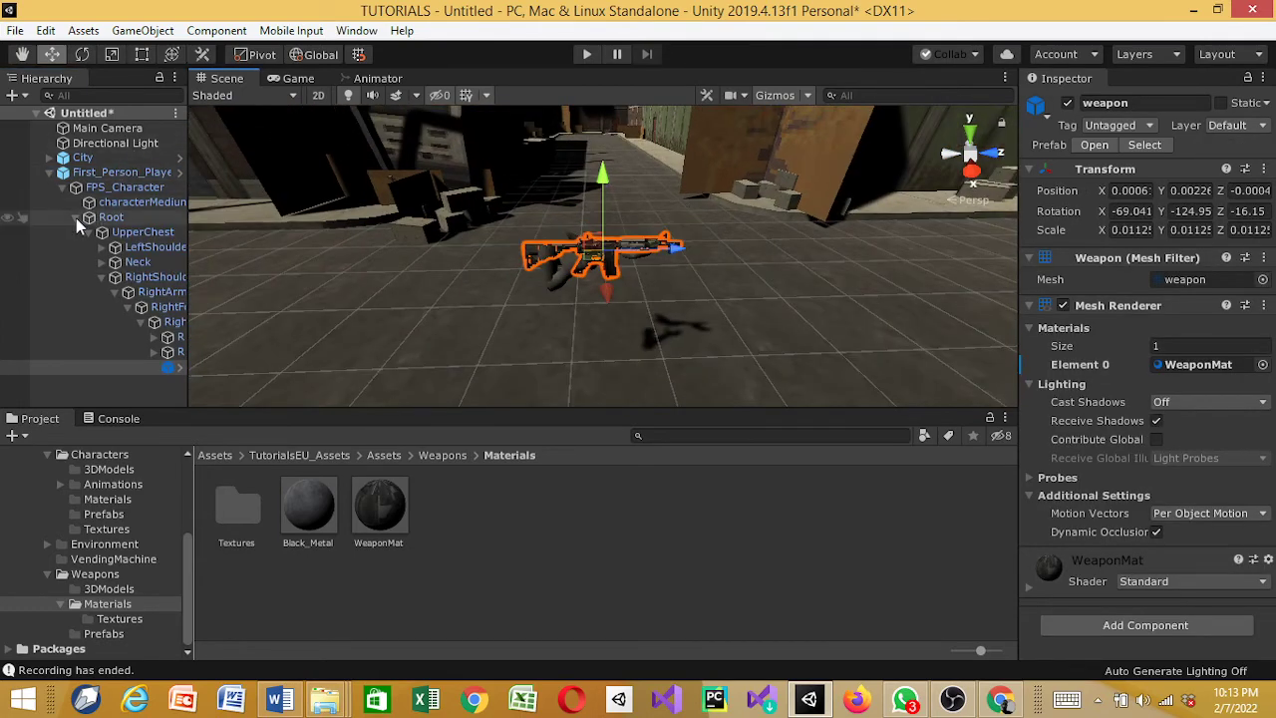
{"action": "left_click", "coordinate": [75, 217]}
{"action": "left_click", "coordinate": [62, 188]}
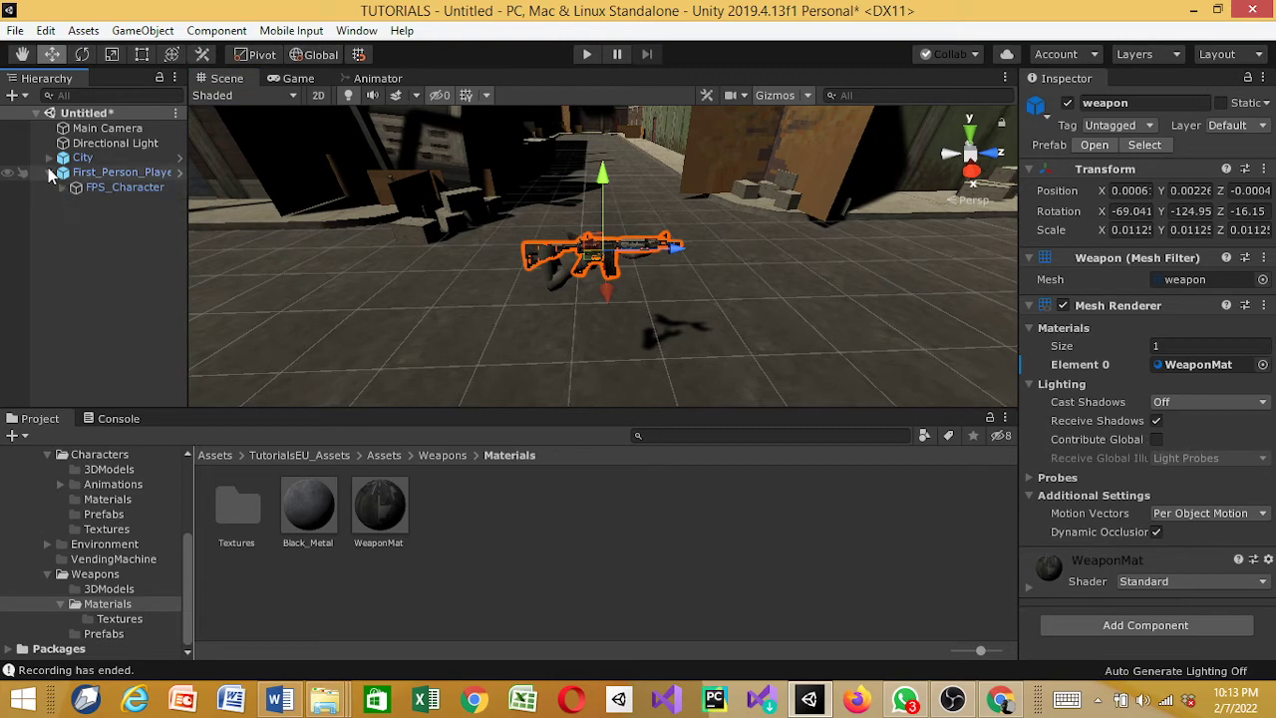
{"action": "left_click", "coordinate": [50, 172]}
{"action": "scroll", "coordinate": [691, 181], "scroll_direction": "up", "scroll_amount": 2}
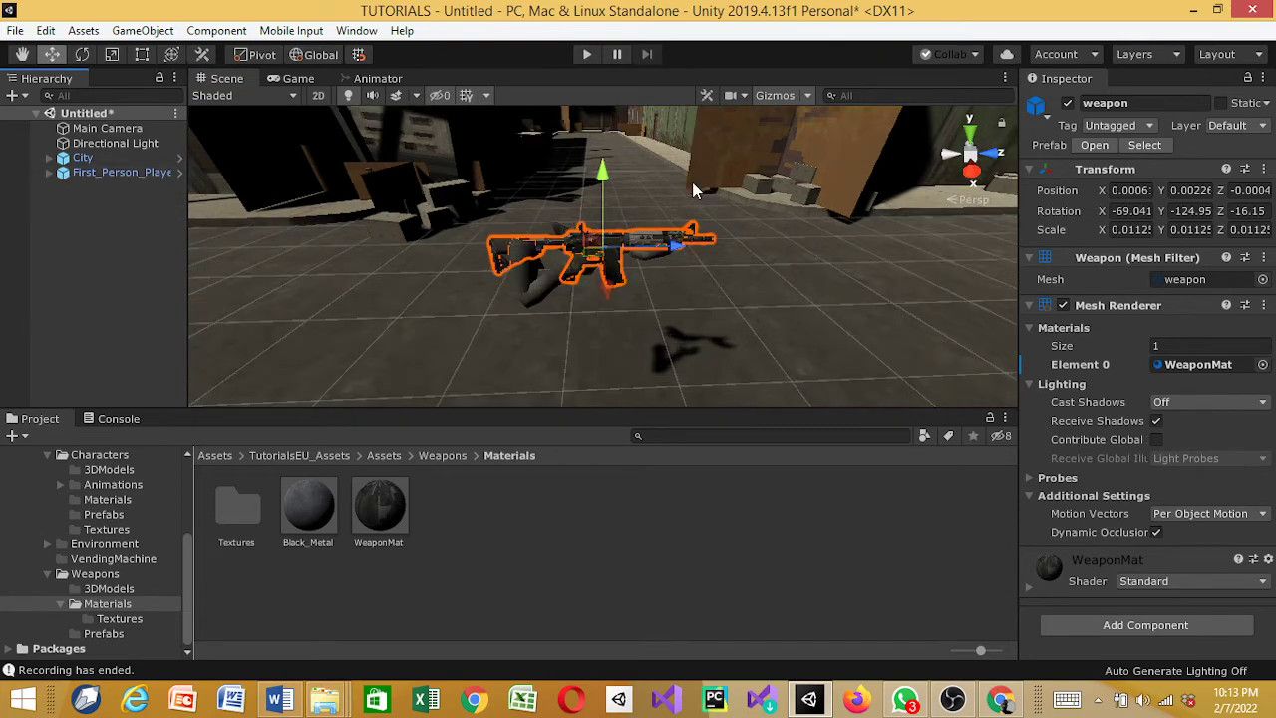
{"action": "scroll", "coordinate": [695, 189], "scroll_direction": "up", "scroll_amount": 2}
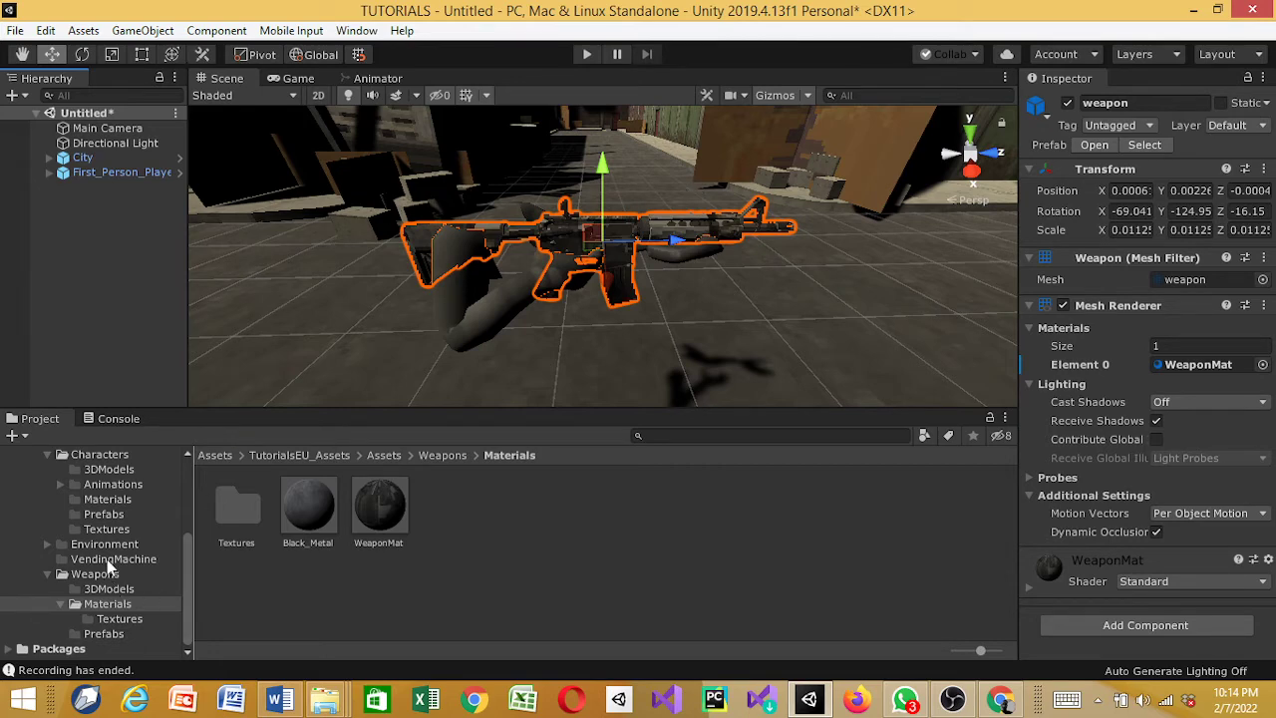
- Try the ZombieMat, Bob and skin materials from the Characters Materials folder on the player's arms, finishing with Bob
{"action": "left_click", "coordinate": [110, 454]}
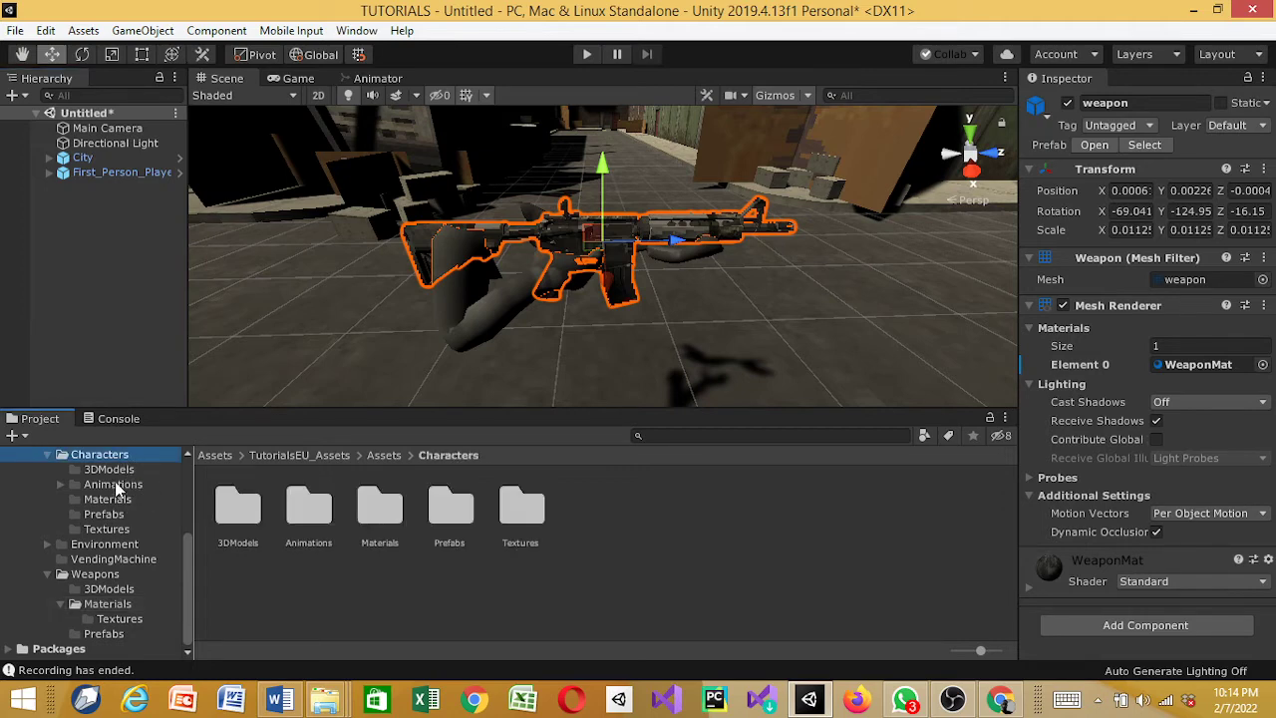
{"action": "left_click", "coordinate": [118, 501]}
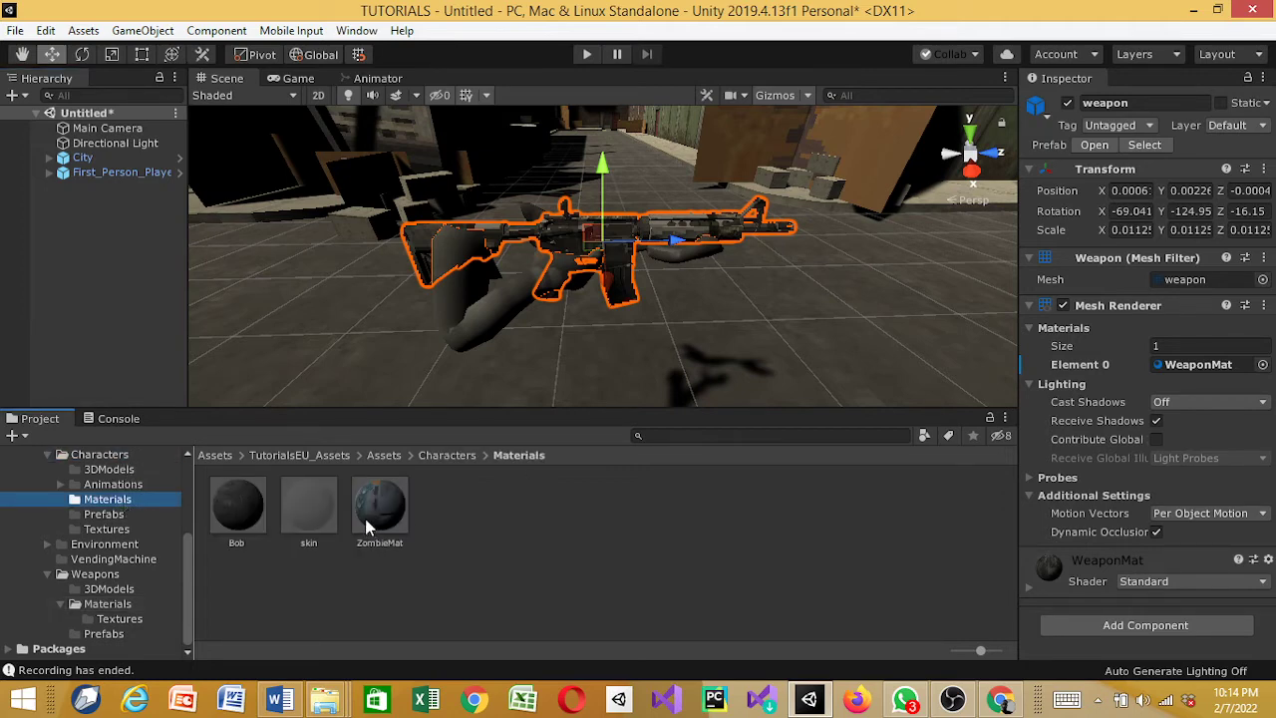
{"action": "left_click_drag", "start_coordinate": [365, 518], "coordinate": [463, 344]}
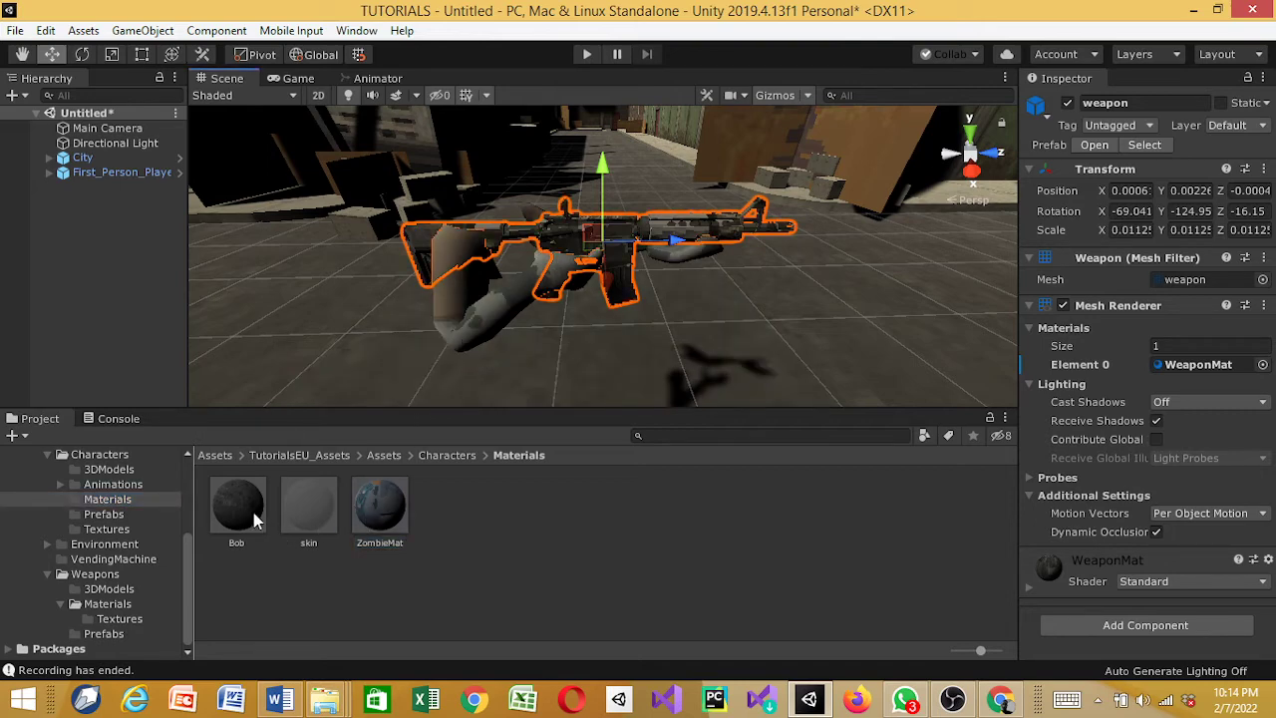
{"action": "left_click_drag", "start_coordinate": [249, 513], "coordinate": [460, 334]}
{"action": "left_click_drag", "start_coordinate": [313, 509], "coordinate": [462, 328]}
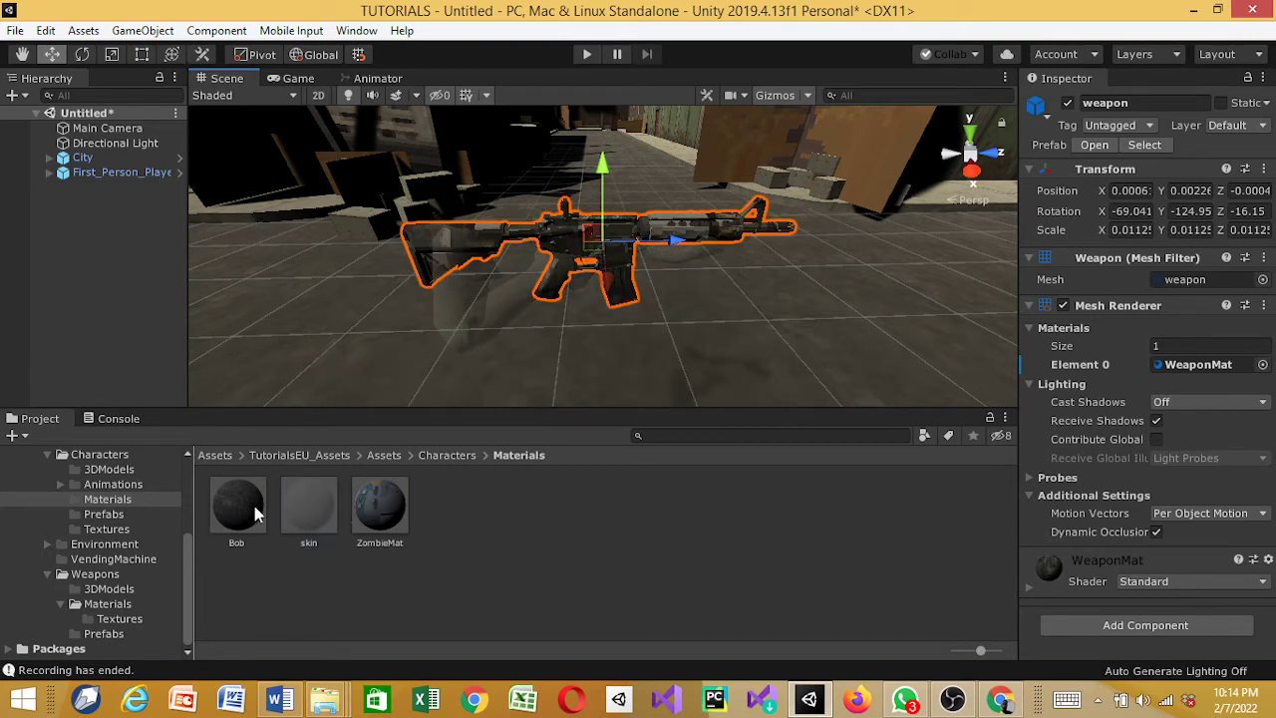
{"action": "left_click_drag", "start_coordinate": [254, 506], "coordinate": [844, 278]}
{"action": "scroll", "coordinate": [846, 274], "scroll_direction": "down", "scroll_amount": 3}
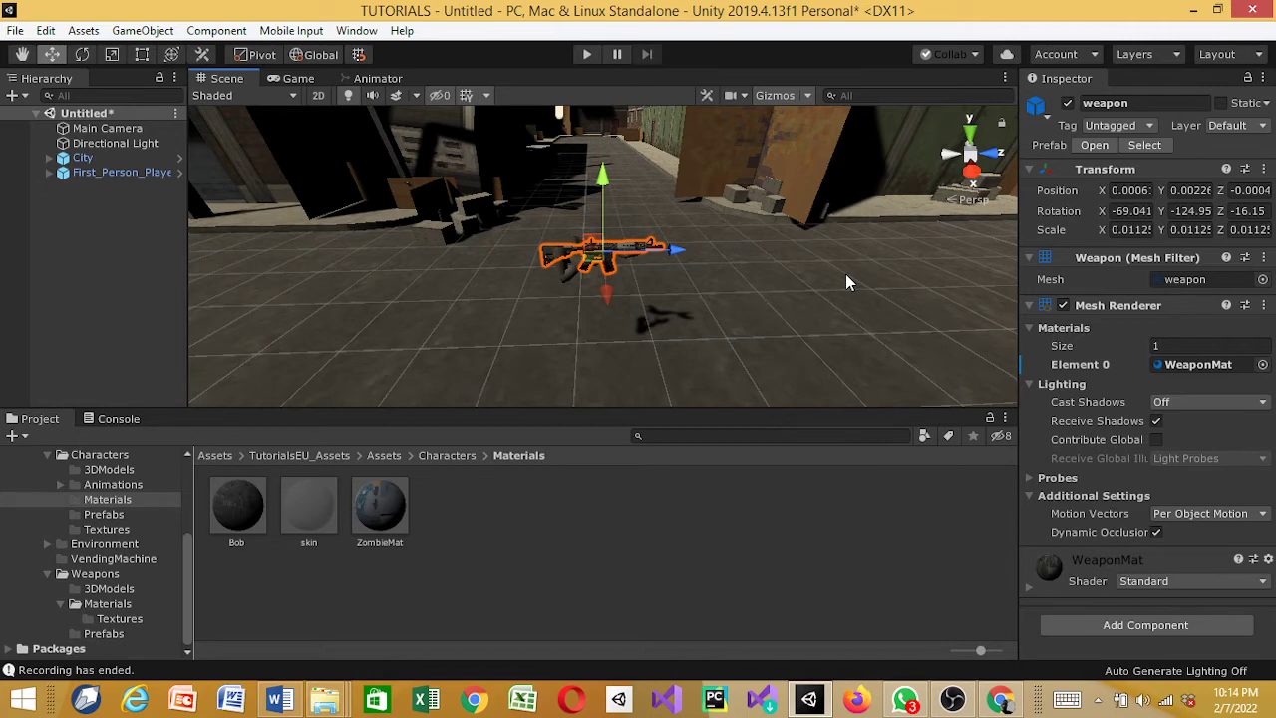
{"action": "left_click", "coordinate": [160, 173]}
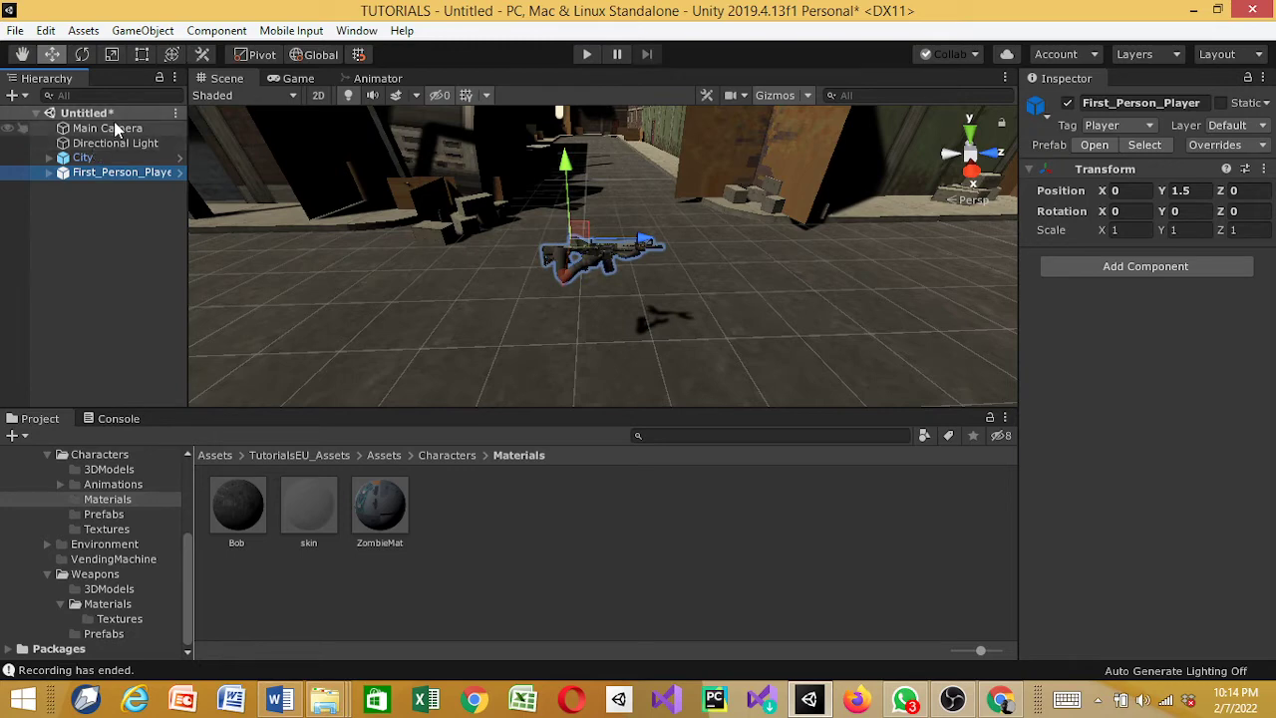
{"action": "left_click", "coordinate": [90, 199]}
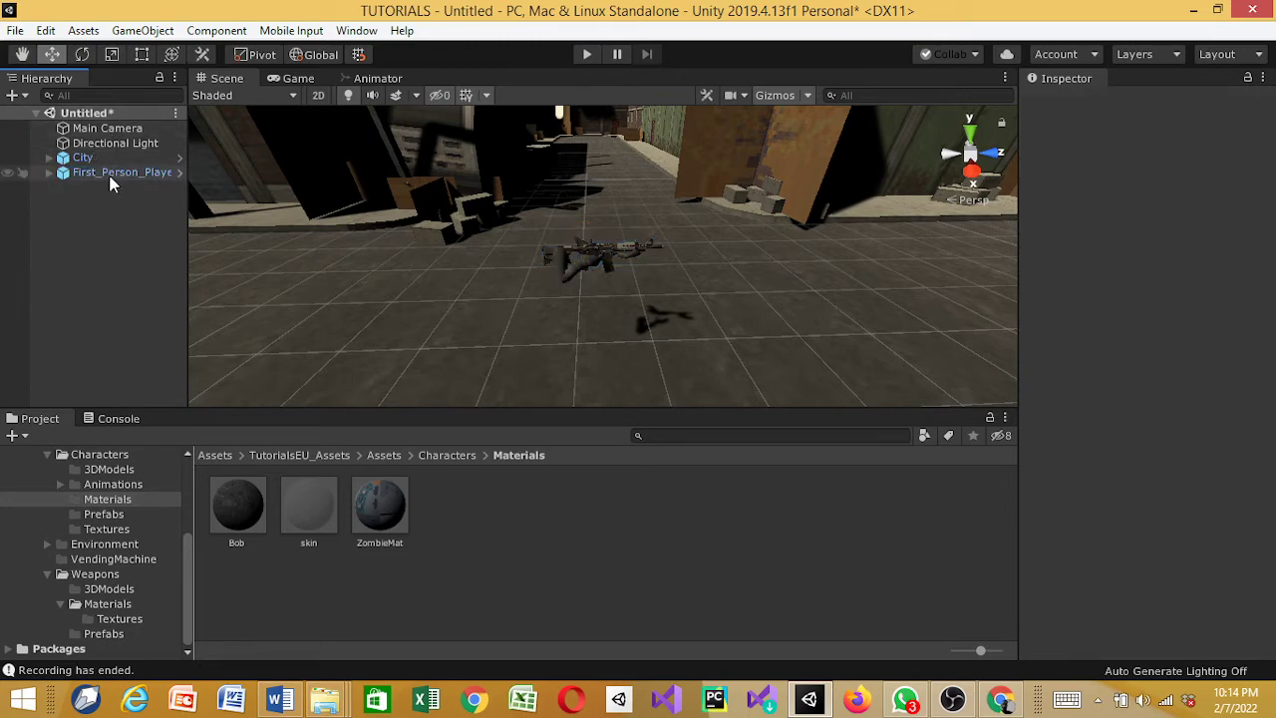
{"action": "right_click", "coordinate": [112, 178]}
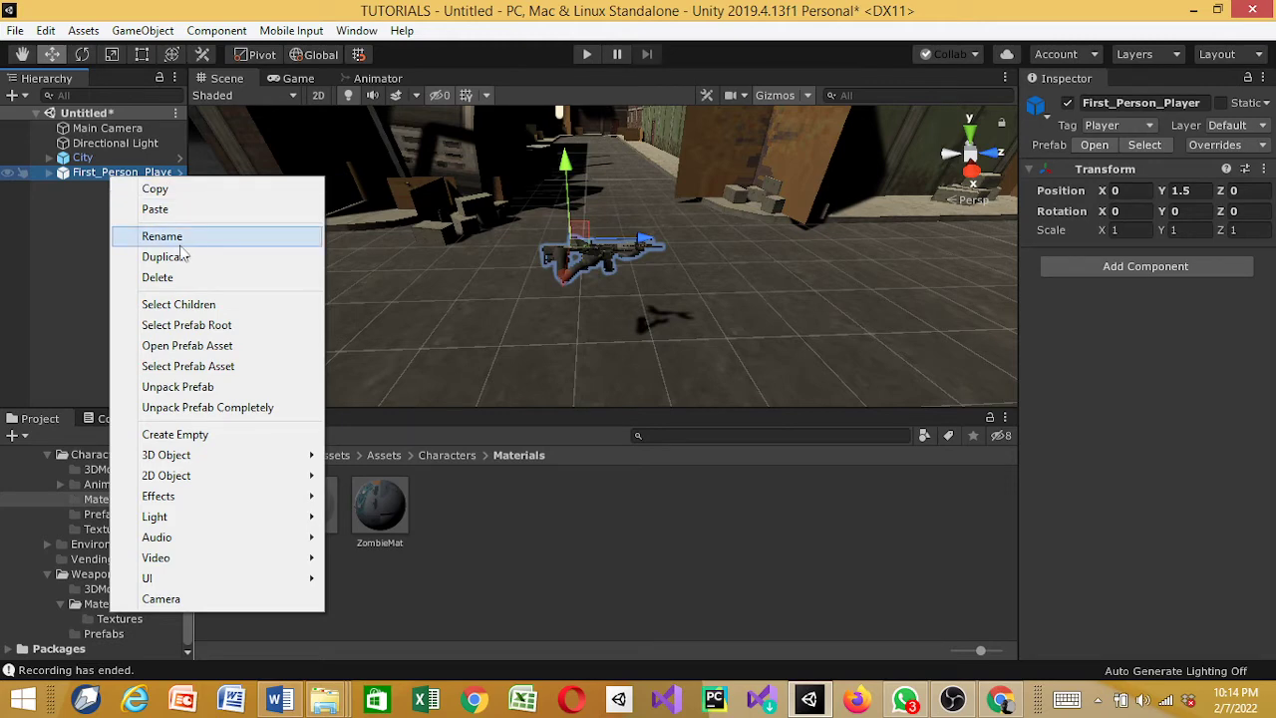
{"action": "left_click", "coordinate": [60, 239]}
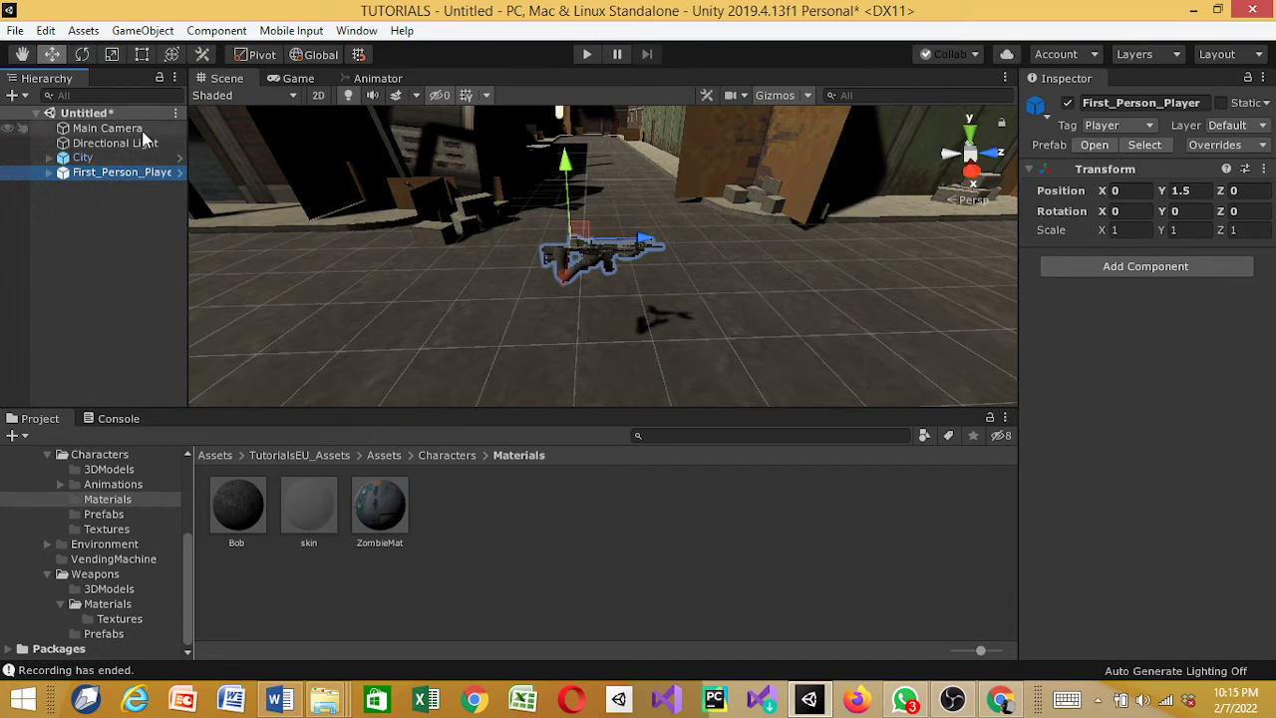
- Make Main Camera a child of FPS_Character inside First_Person_Player, and unpack the First_Person_Player prefab completely
{"action": "left_click_drag", "start_coordinate": [140, 131], "coordinate": [141, 176]}
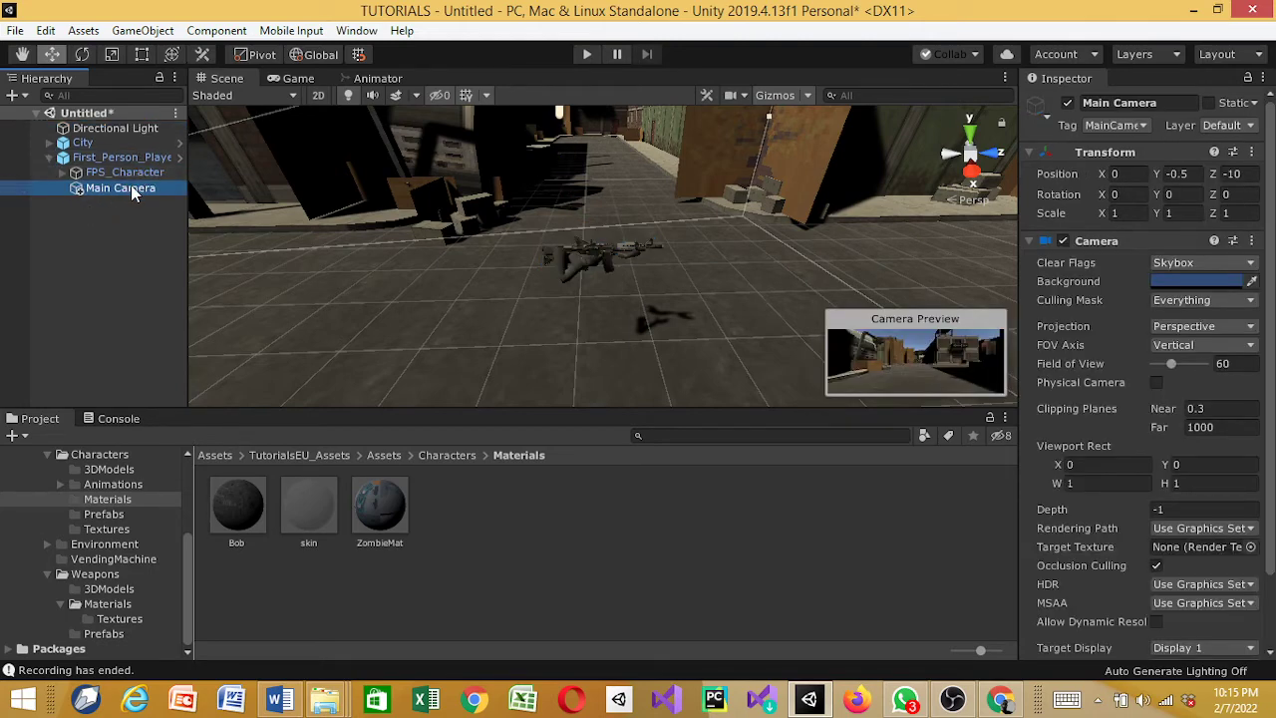
{"action": "left_click_drag", "start_coordinate": [131, 185], "coordinate": [133, 172]}
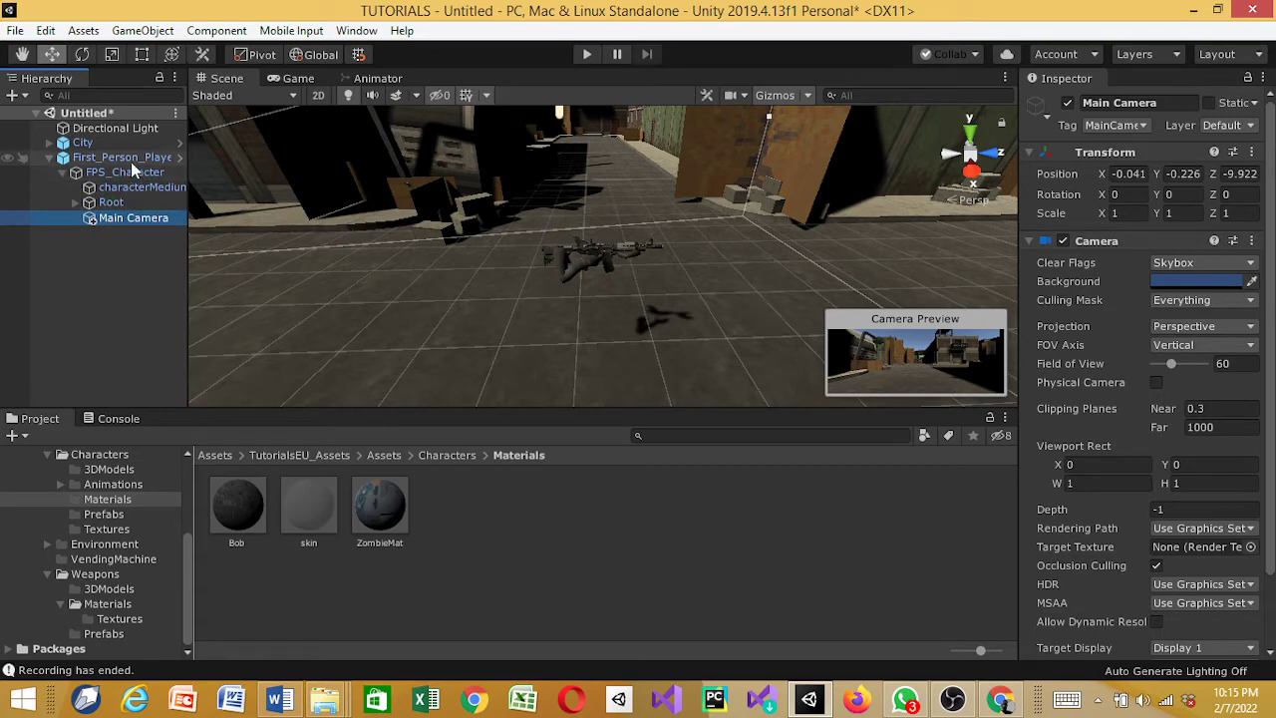
{"action": "right_click", "coordinate": [133, 157]}
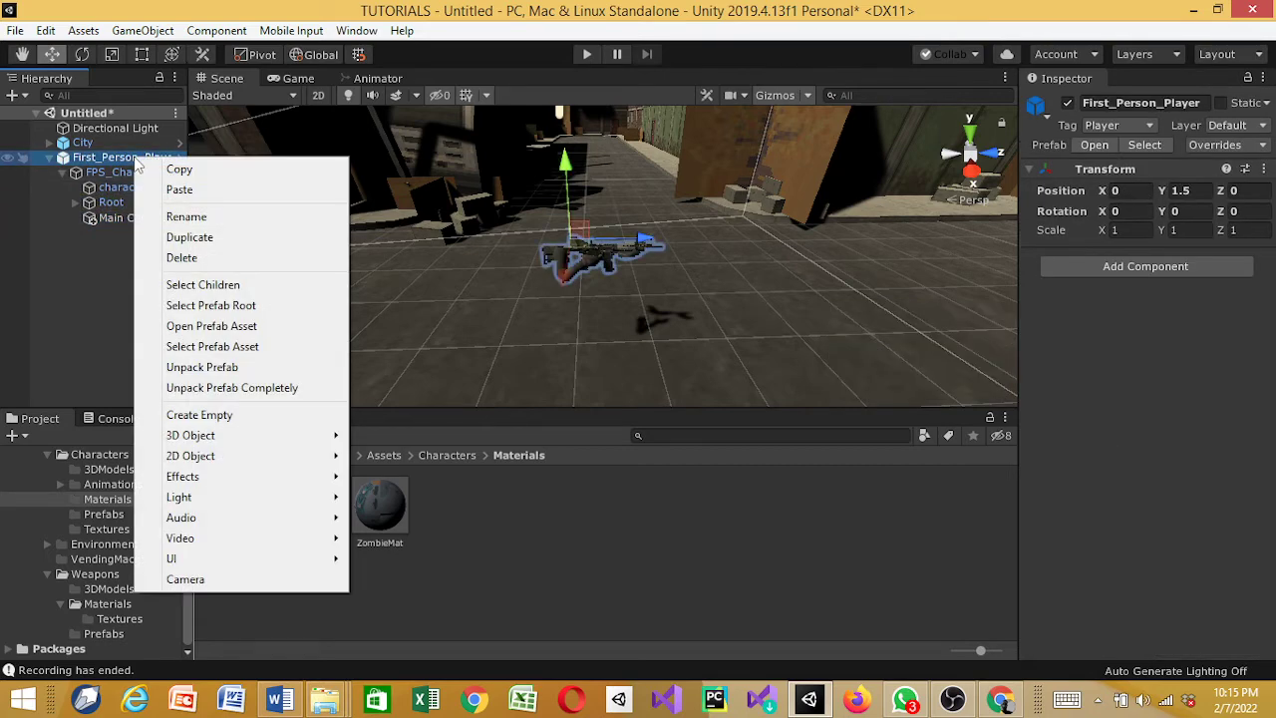
{"action": "left_click", "coordinate": [241, 388]}
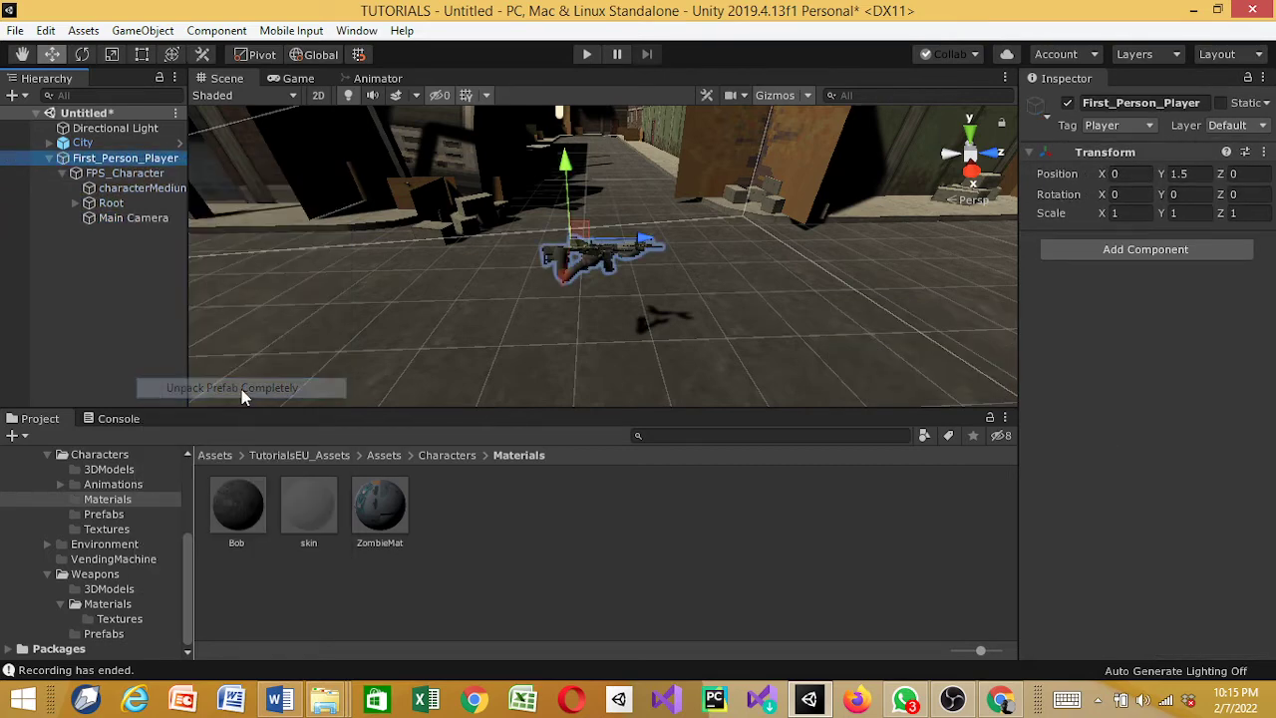
- Reset the Main Camera's position within FPS_Character and check the resulting game view
{"action": "left_click", "coordinate": [118, 215]}
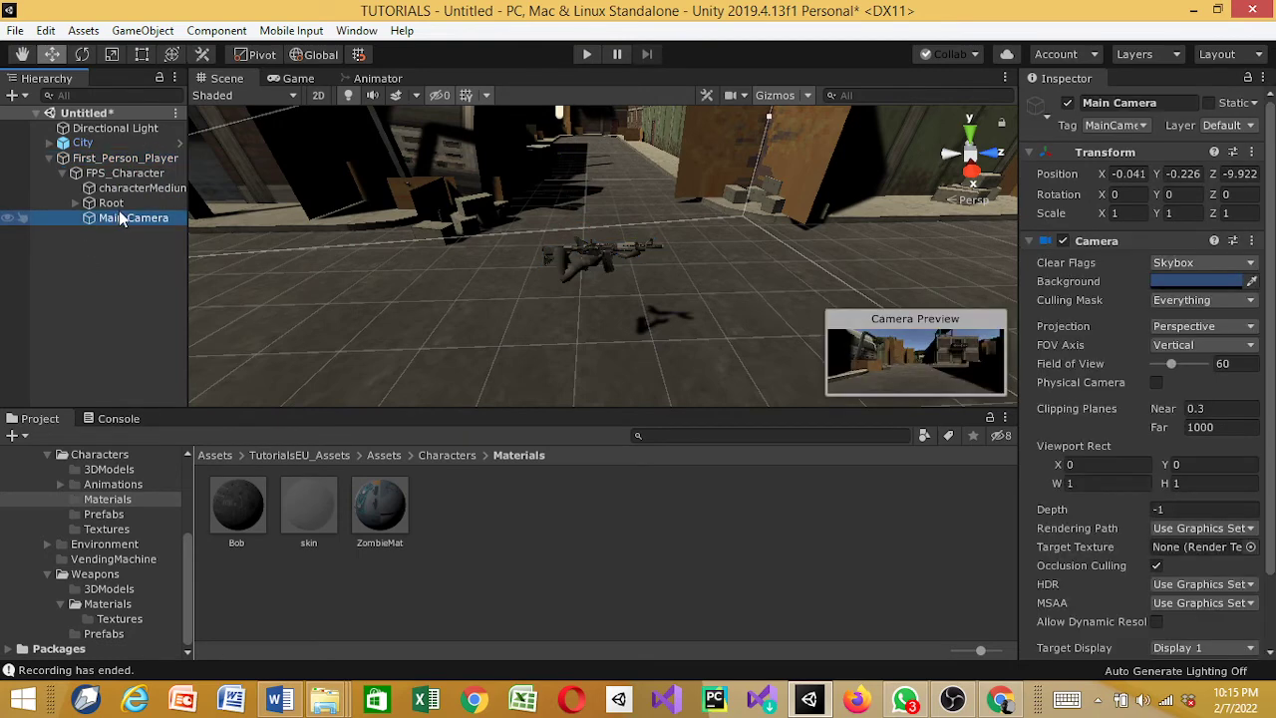
{"action": "left_click", "coordinate": [1251, 152]}
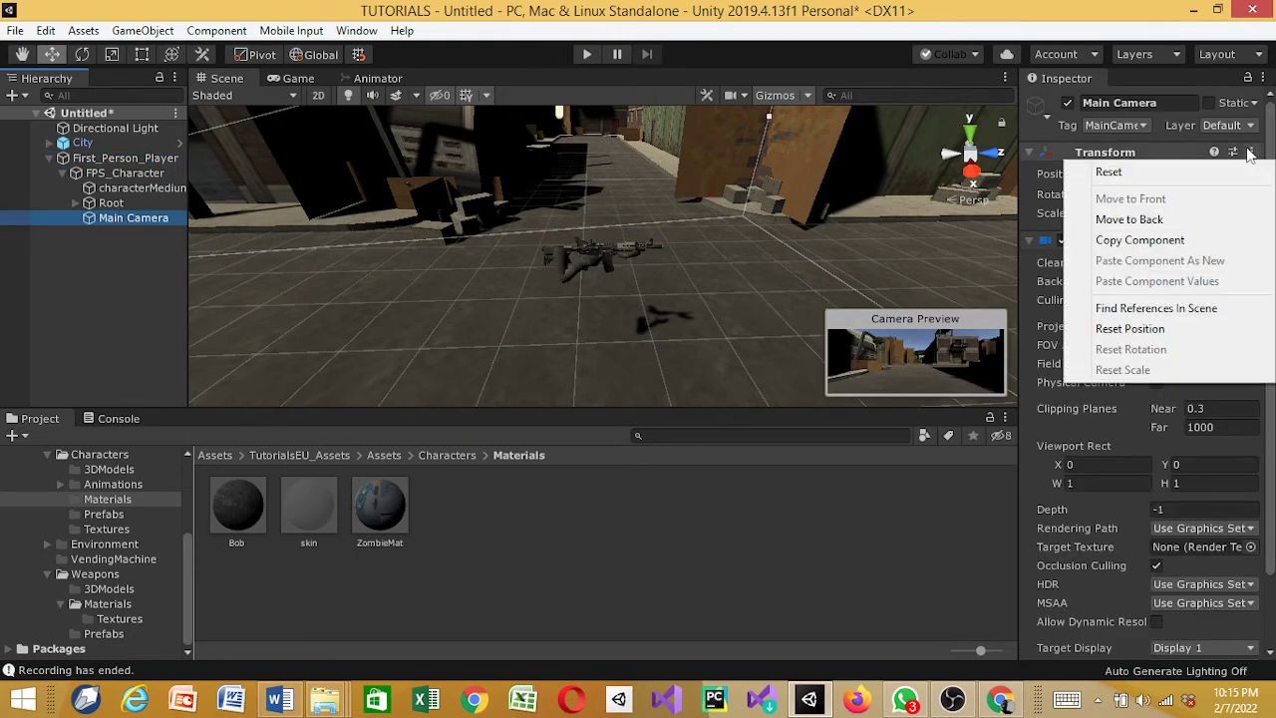
{"action": "left_click", "coordinate": [1129, 328]}
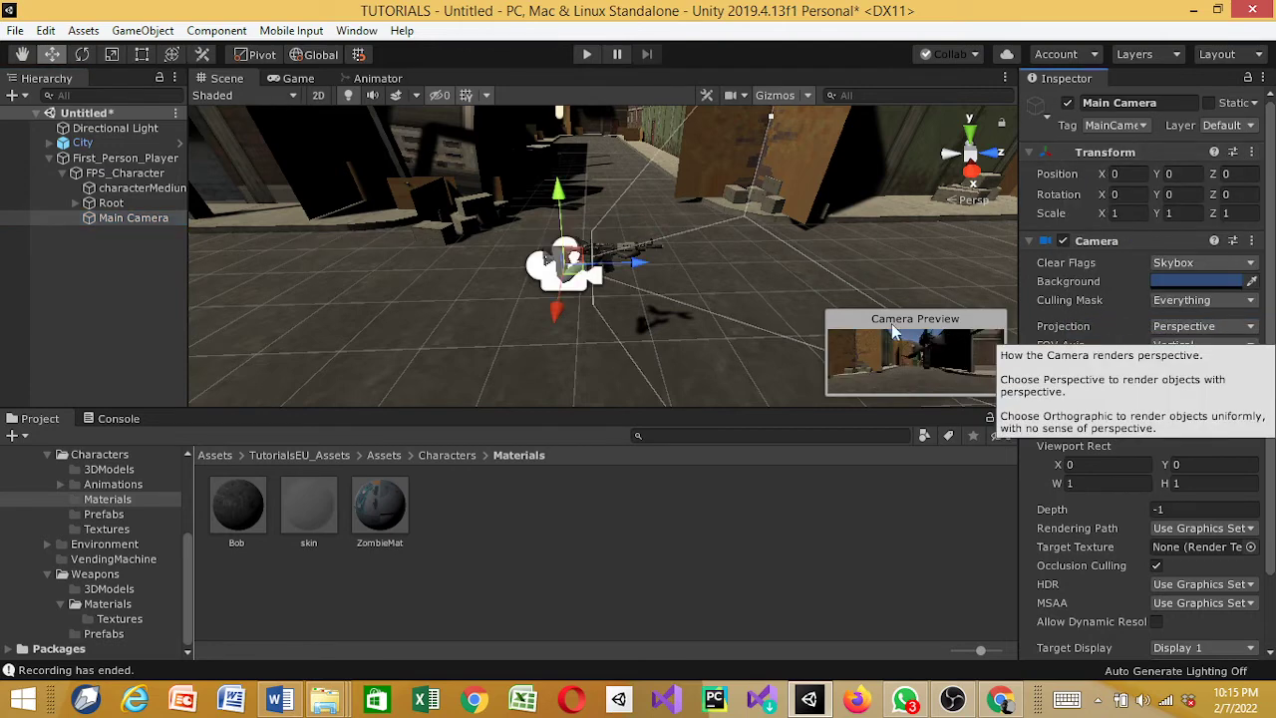
{"action": "left_click", "coordinate": [299, 79]}
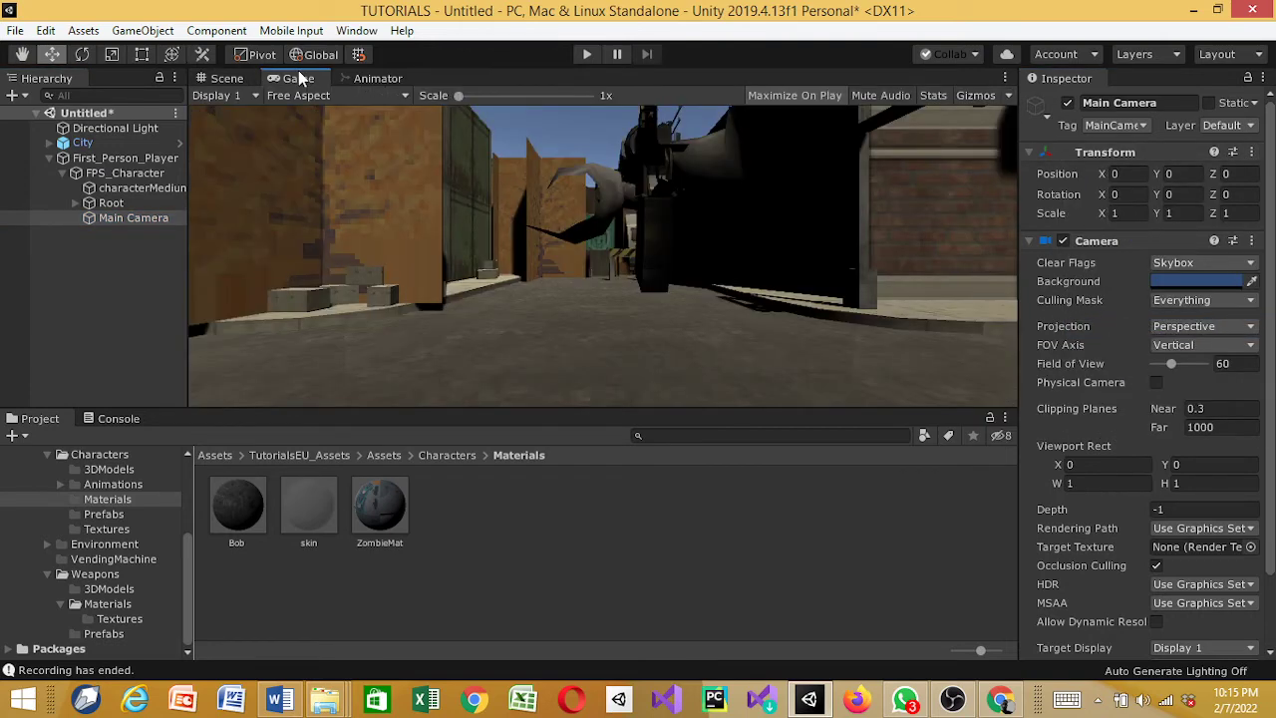
{"action": "left_click", "coordinate": [229, 78]}
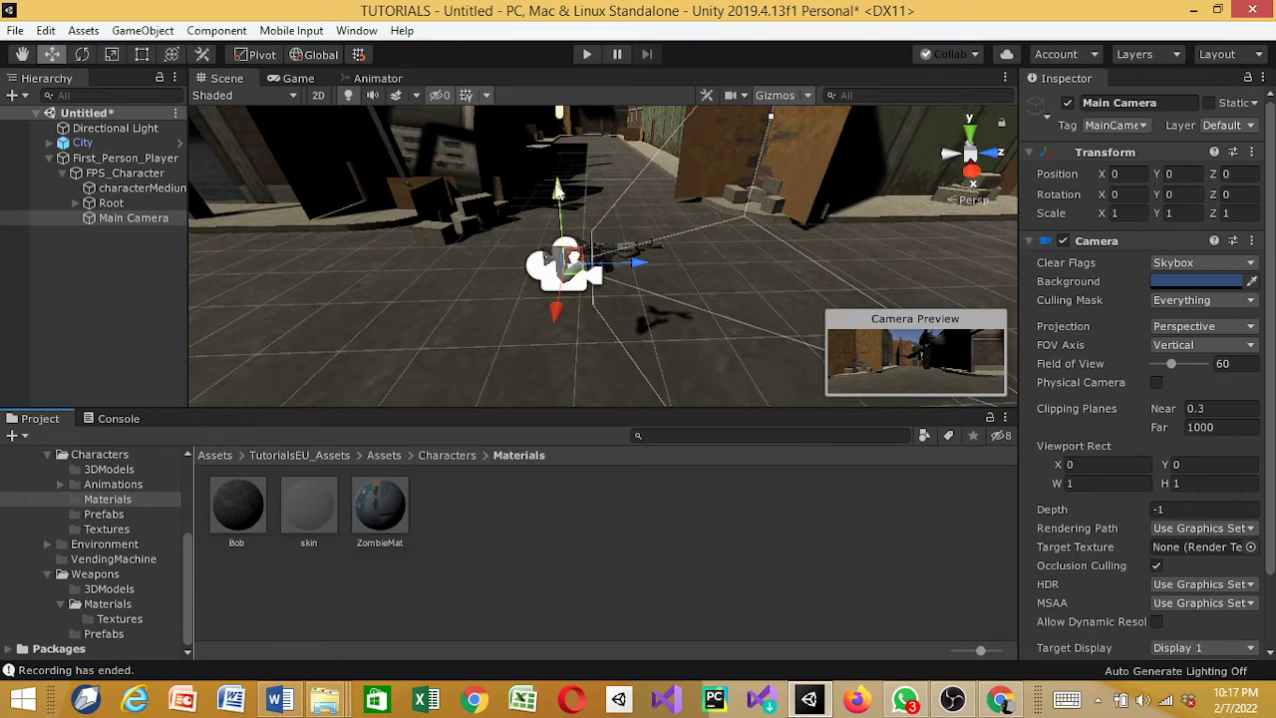
- Raise the Main Camera to about Y 0.36 and set its X position to -0.03
{"action": "left_click_drag", "start_coordinate": [559, 190], "coordinate": [560, 168]}
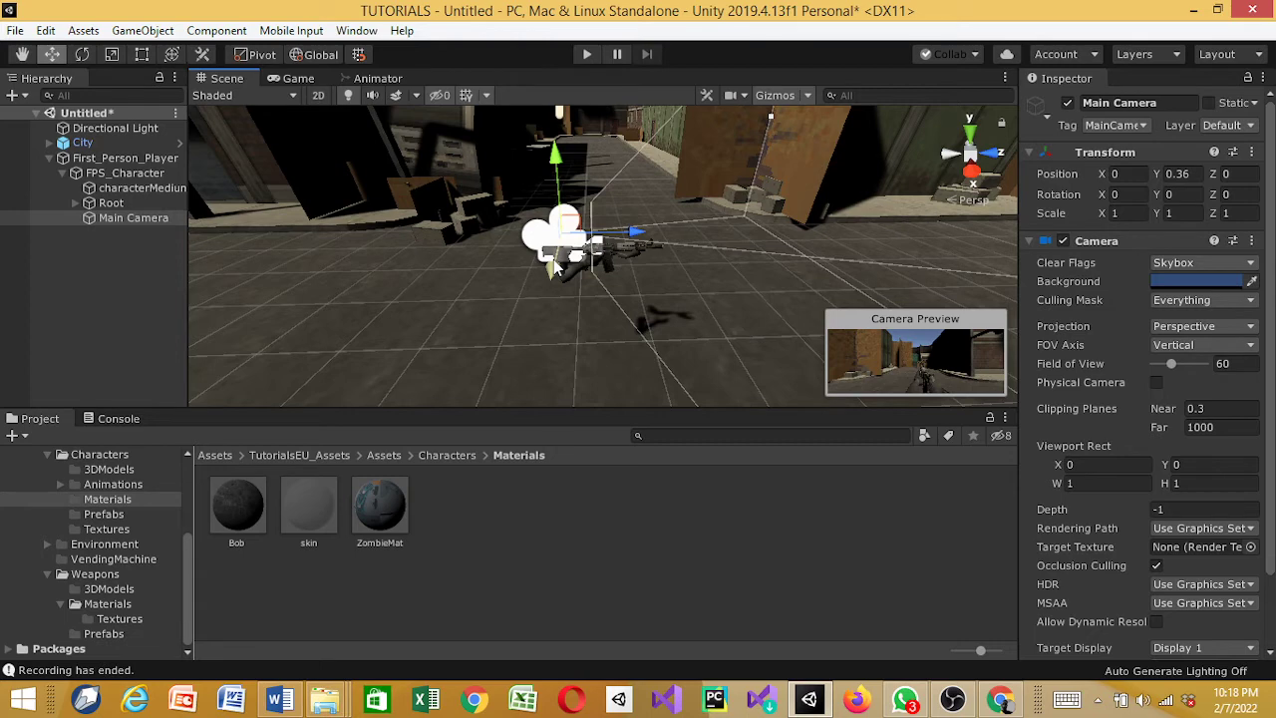
{"action": "mouse_move", "coordinate": [555, 267]}
{"action": "left_mouse_down"}
{"action": "mouse_move", "coordinate": [563, 252]}
{"action": "mouse_move", "coordinate": [568, 264]}
{"action": "left_mouse_up"}
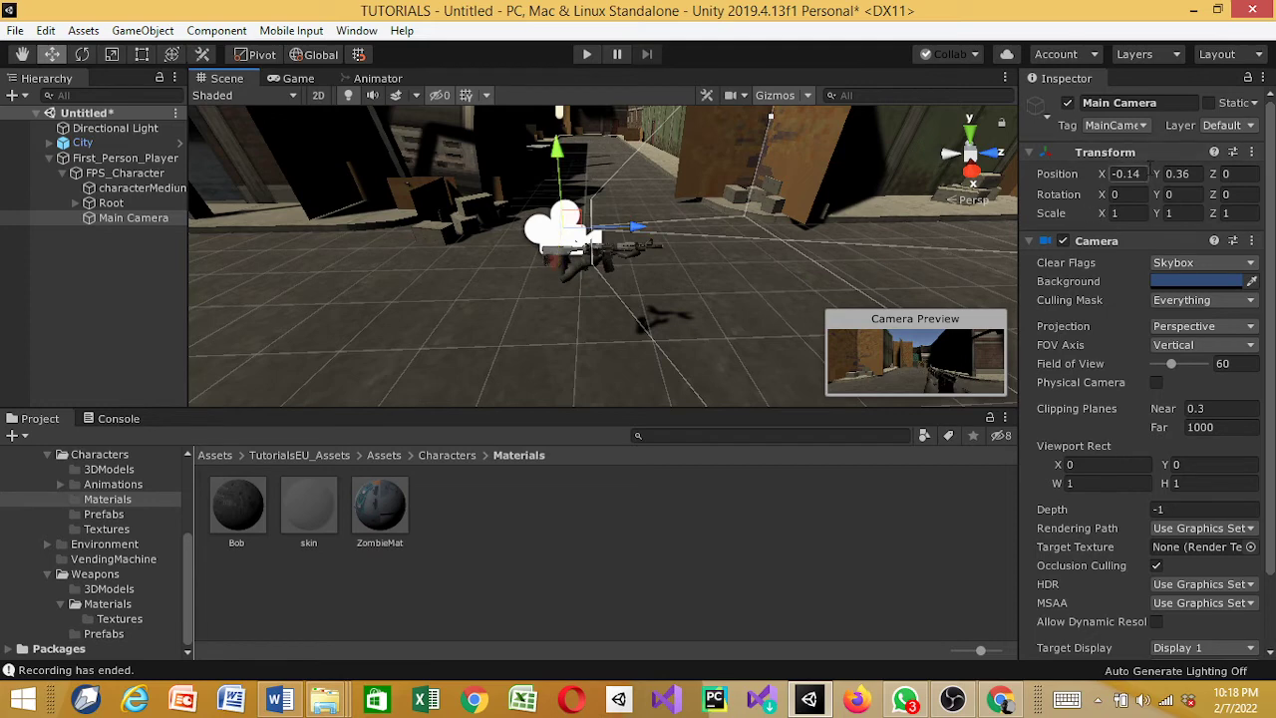
{"action": "left_click", "coordinate": [1127, 175]}
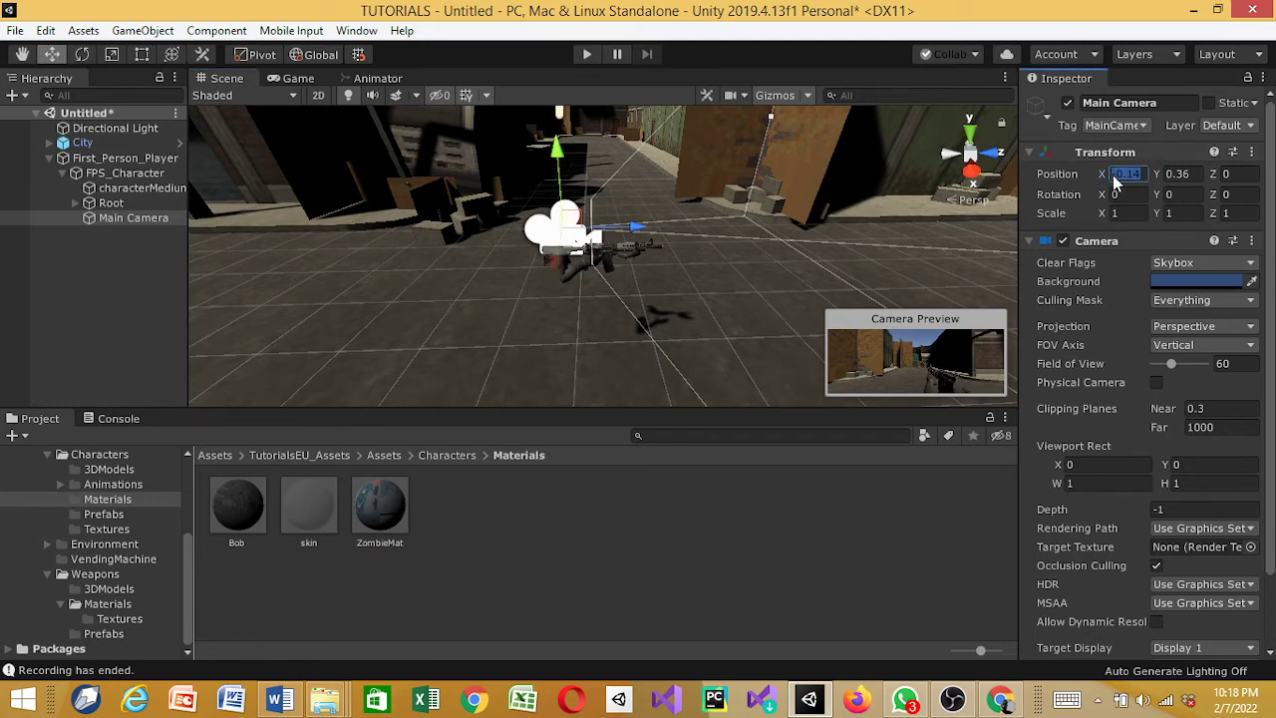
{"action": "type", "text": "0.0"}
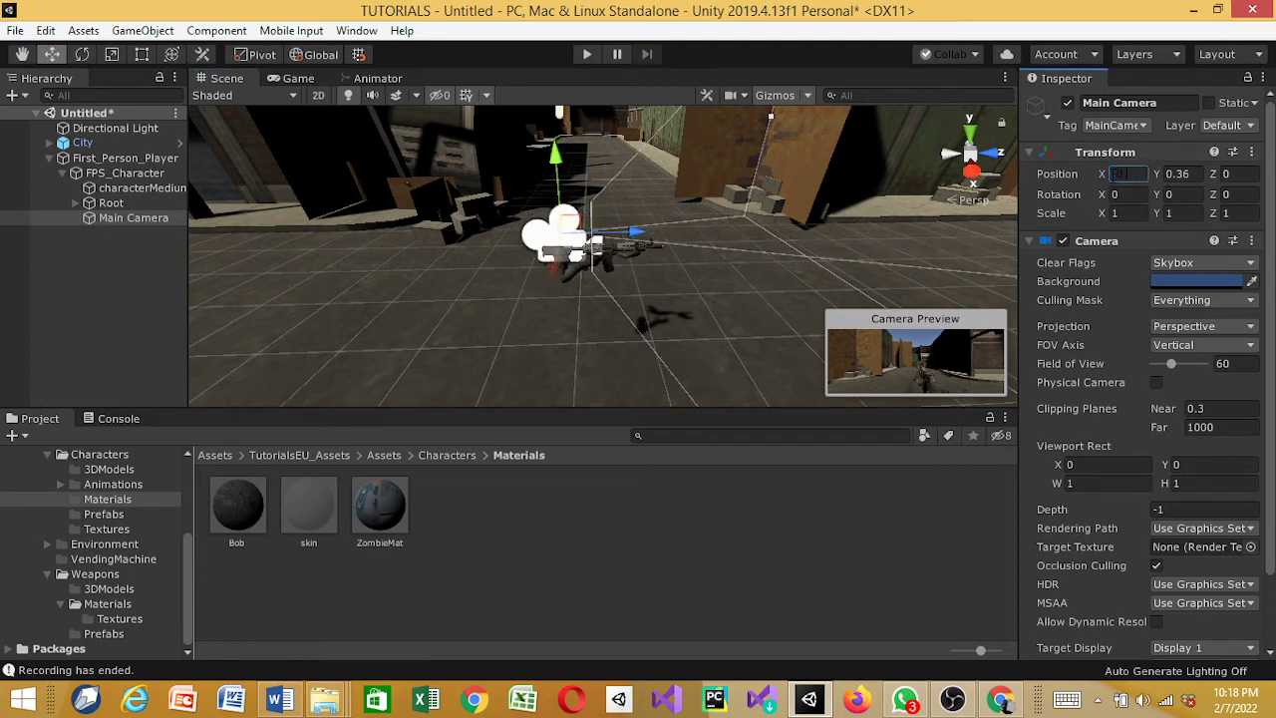
{"action": "type", "text": "4"}
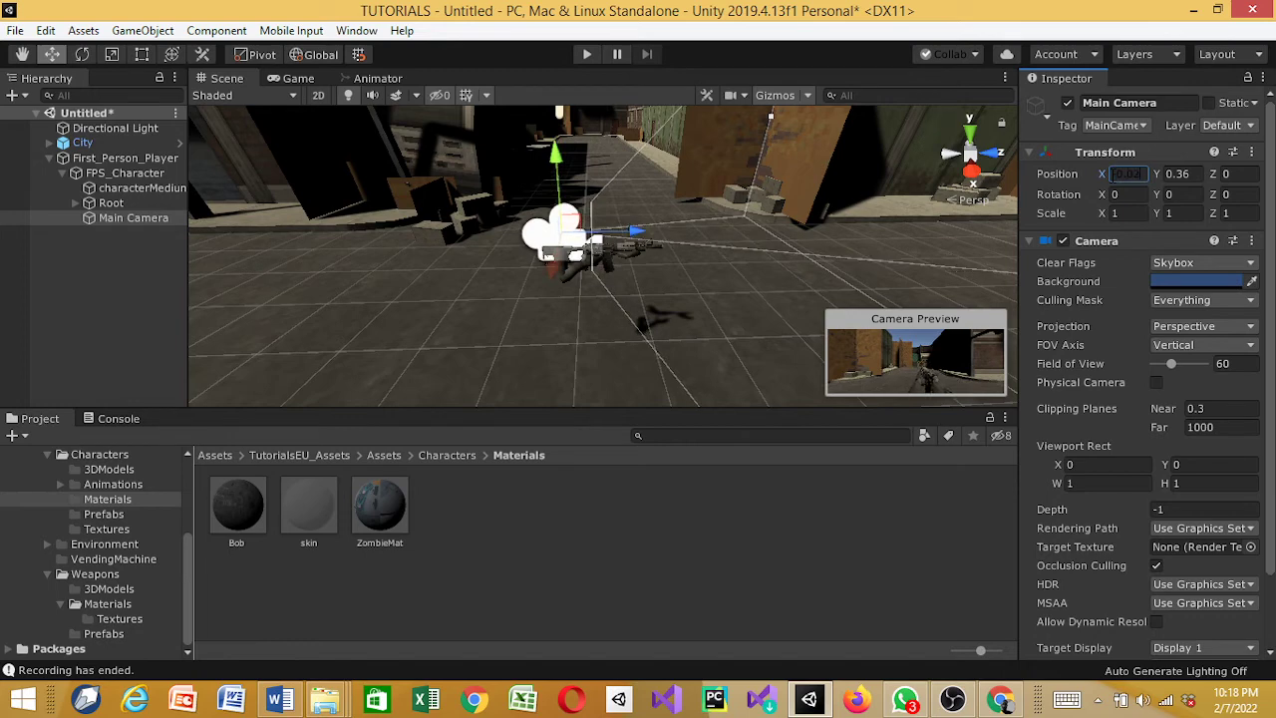
{"action": "type", "text": "5"}
{"action": "key", "text": "BackSpace"}
{"action": "key", "text": "BackSpace"}
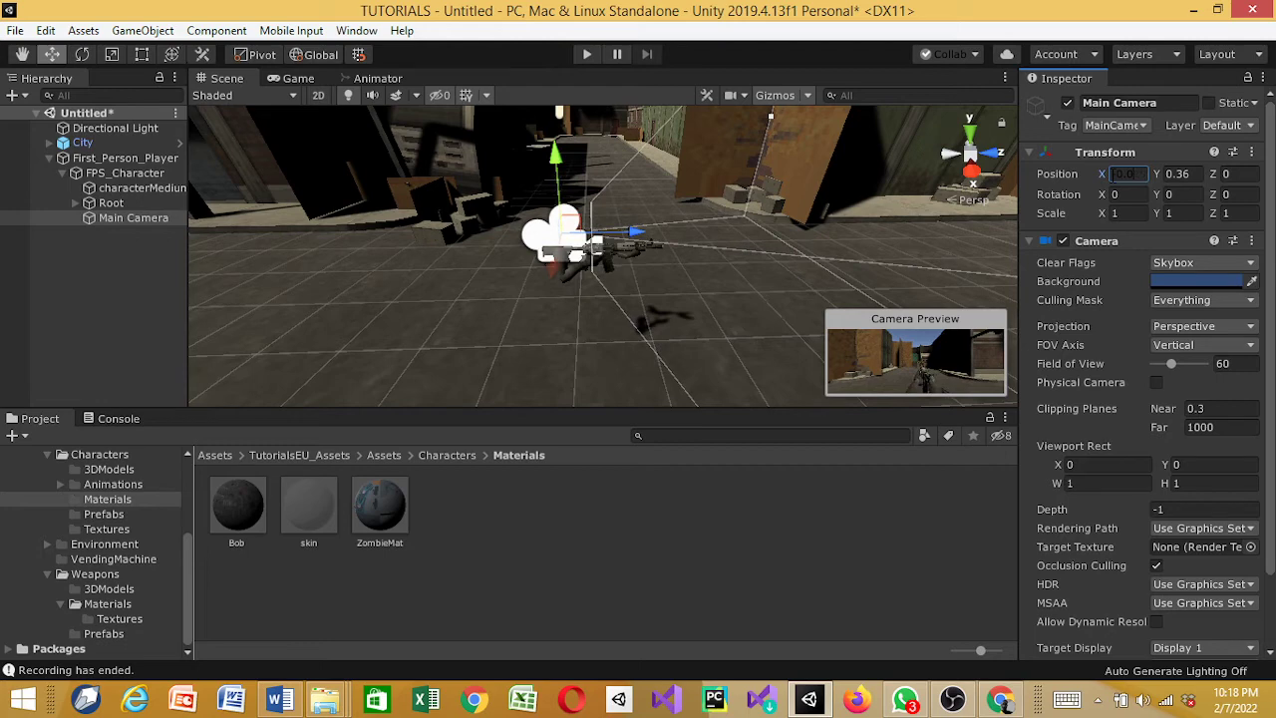
{"action": "type", "text": "3"}
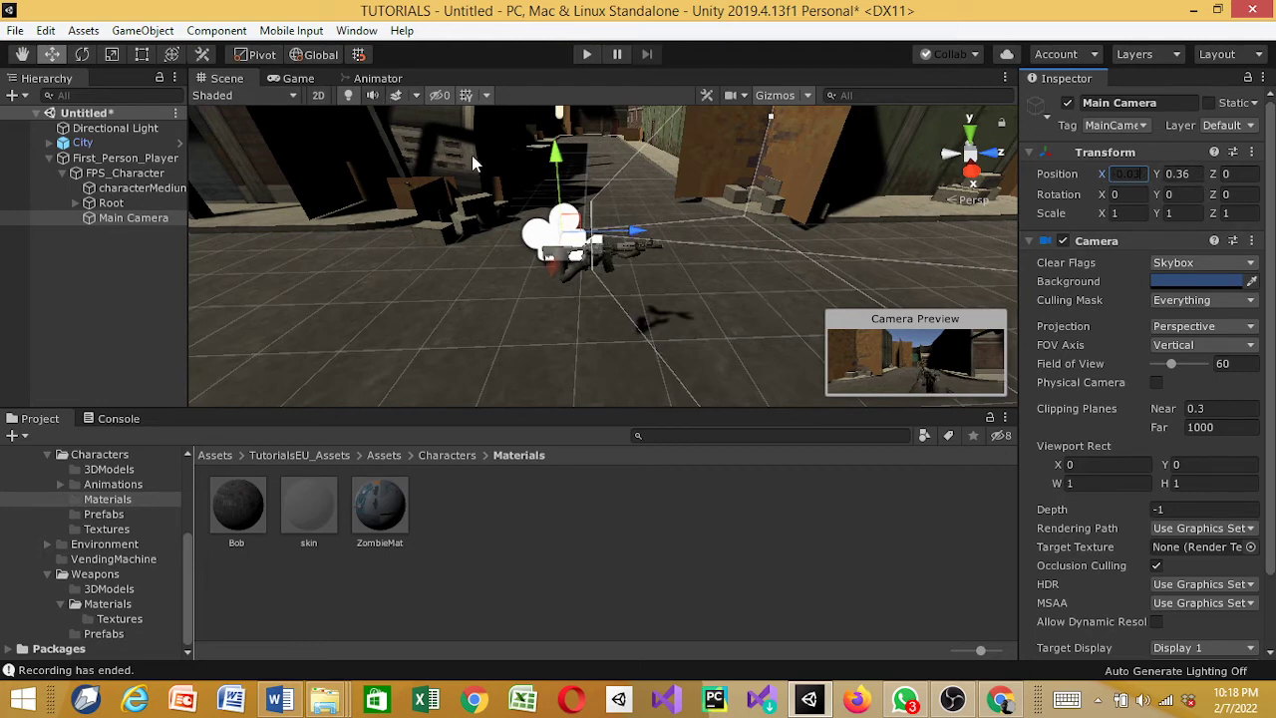
{"action": "type", "text": "-0.03"}
- Set the Main Camera's Z position to 0.05 and check how the arms and rifle look in the game view
{"action": "key", "text": "Tab"}
{"action": "key", "text": "Tab"}
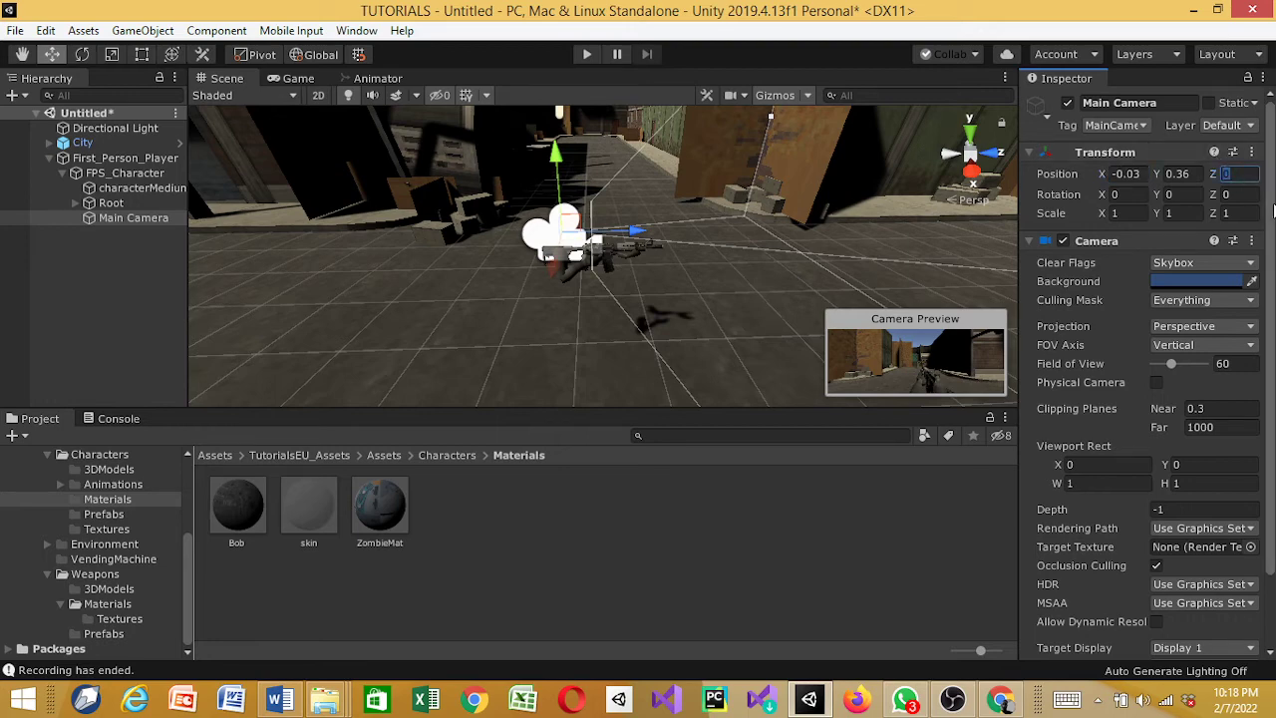
{"action": "type", "text": "0.5"}
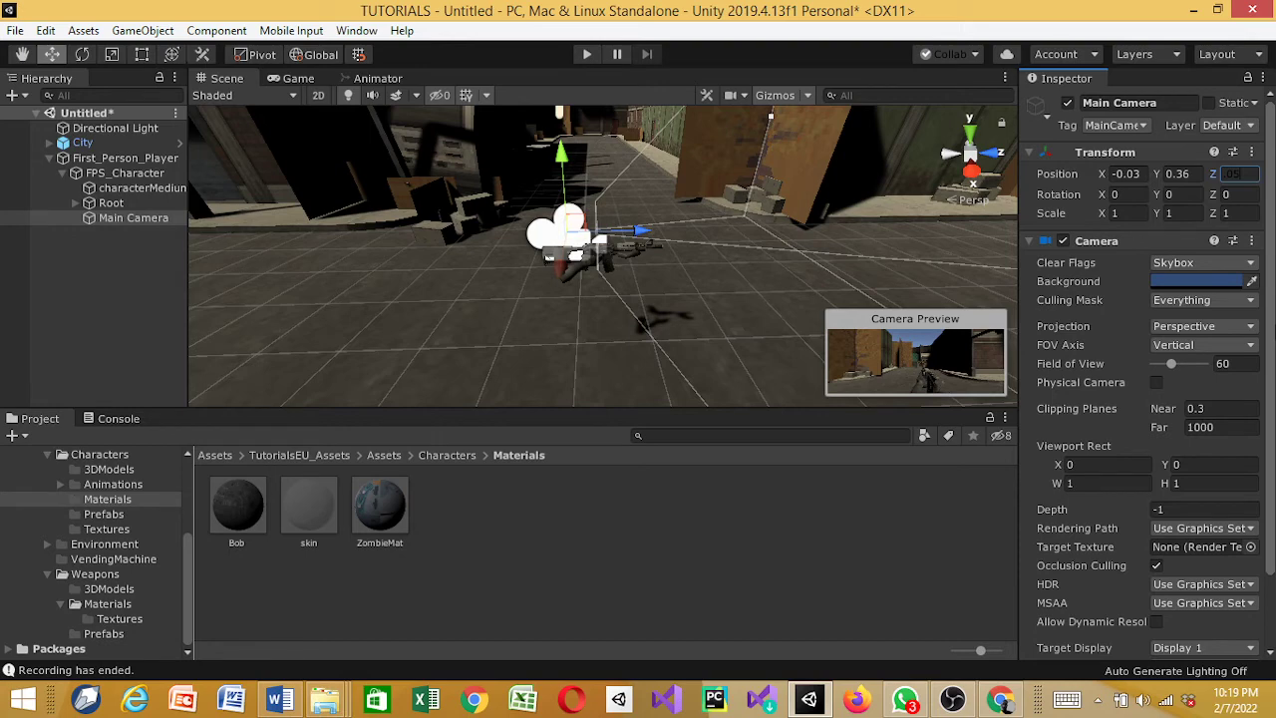
{"action": "left_click", "coordinate": [1104, 152]}
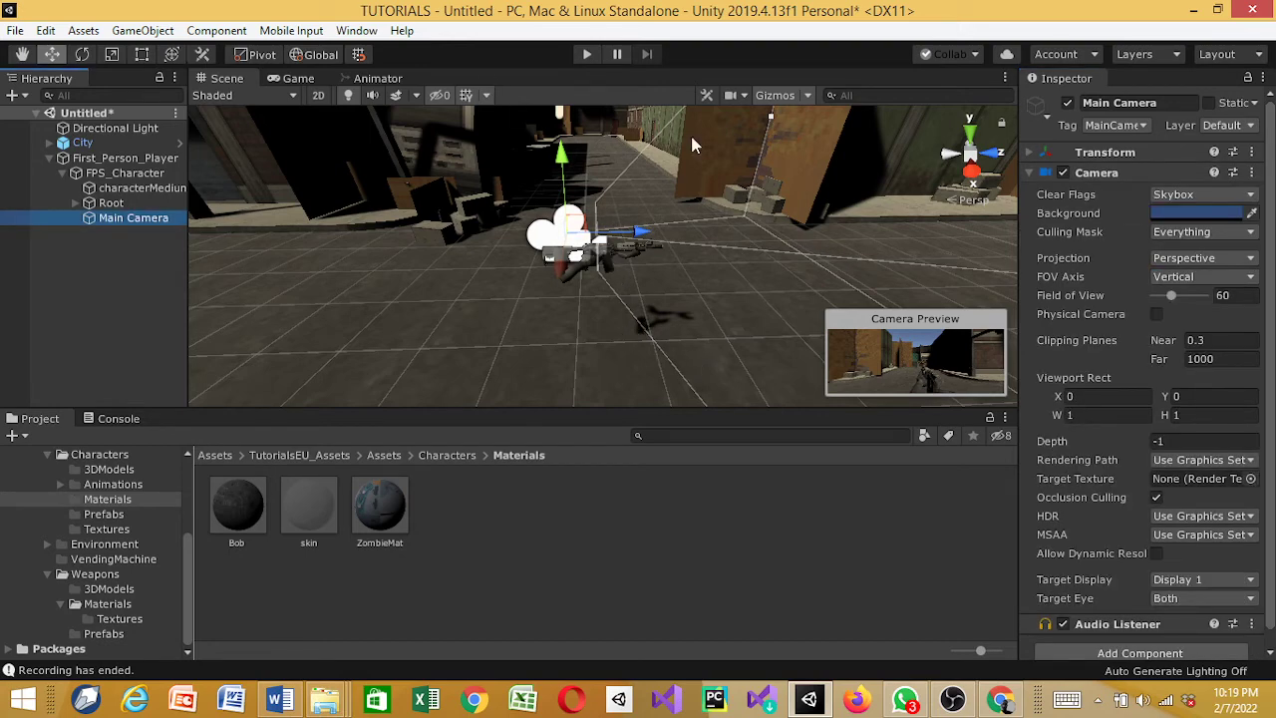
{"action": "left_click", "coordinate": [299, 78]}
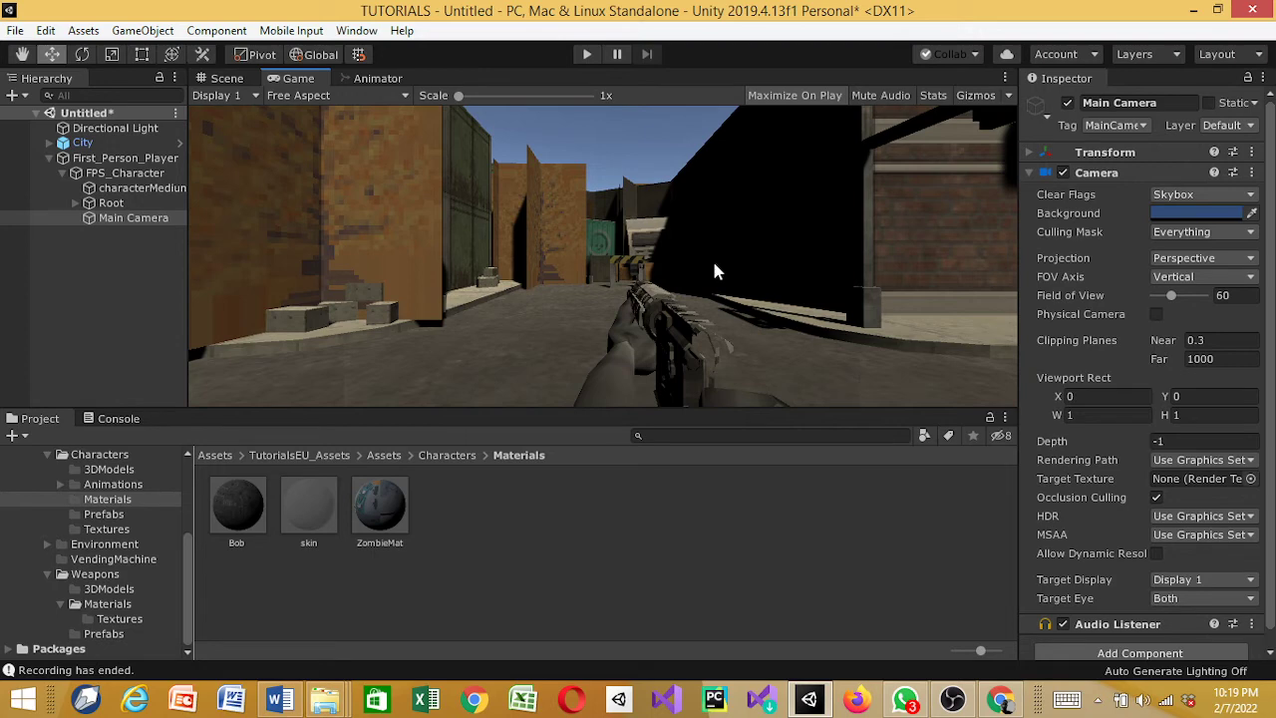
{"action": "left_click", "coordinate": [146, 217]}
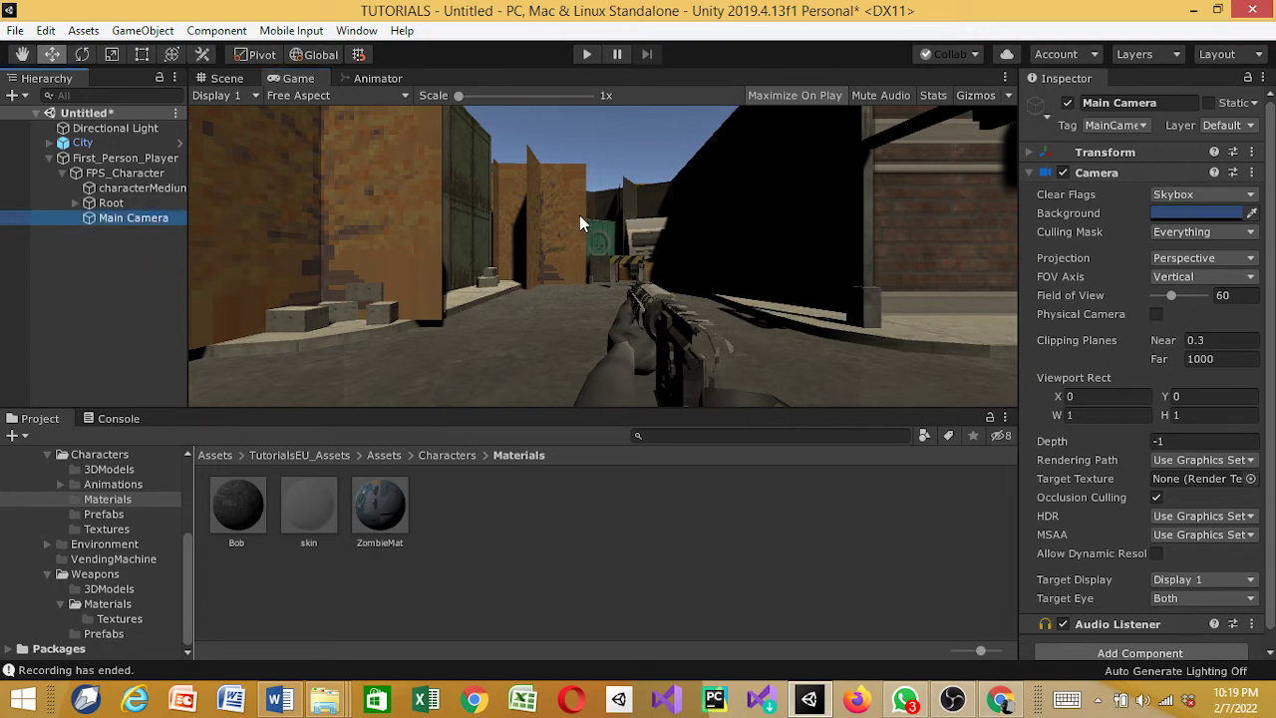
- Set the Main Camera's near clipping plane to 0.01 and check the result in the scene and game views
{"action": "scroll", "coordinate": [1086, 359], "scroll_direction": "down", "scroll_amount": 1}
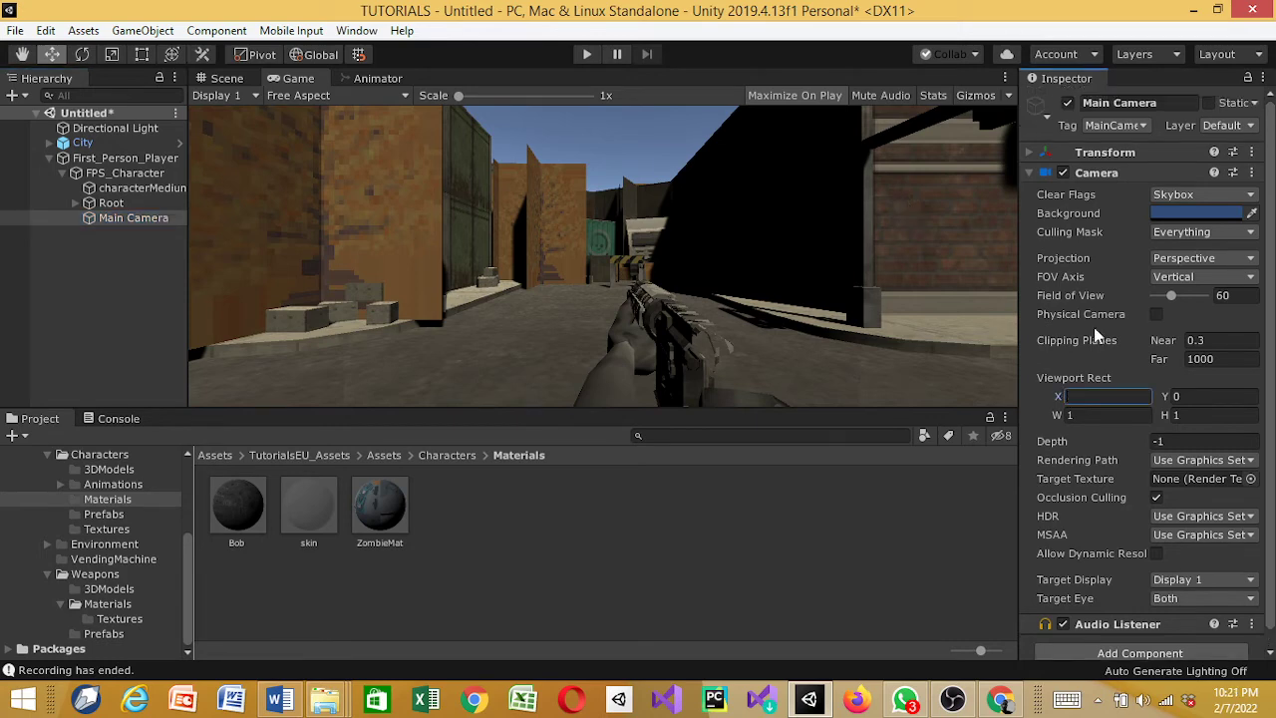
{"action": "left_click", "coordinate": [844, 322]}
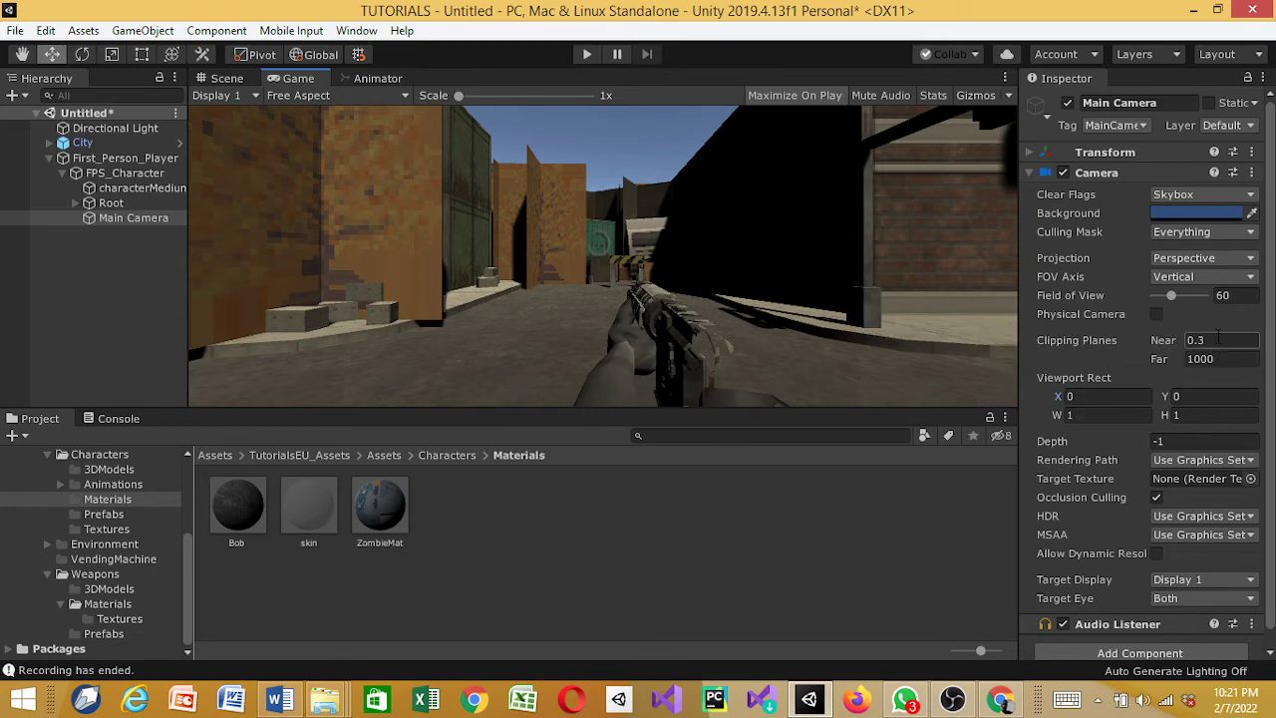
{"action": "left_click", "coordinate": [1201, 340]}
{"action": "type", "text": "0.01"}
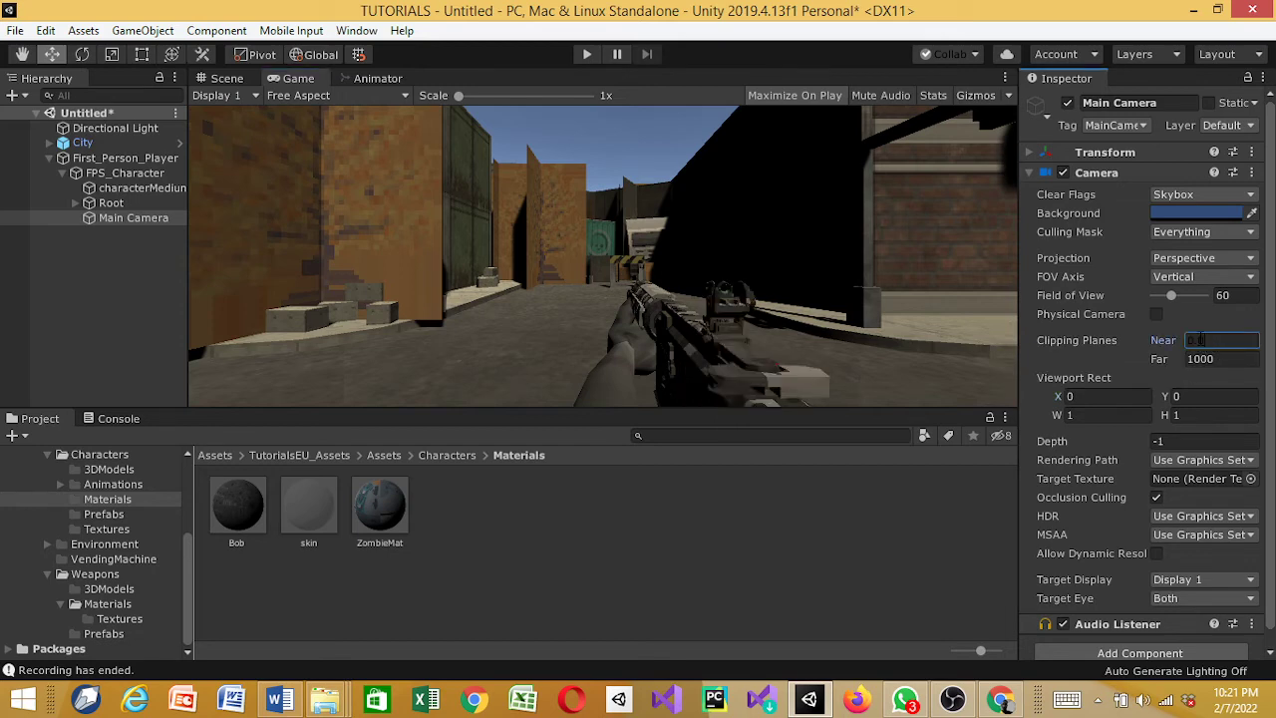
{"action": "type", "text": "0"}
{"action": "key", "text": "BackSpace"}
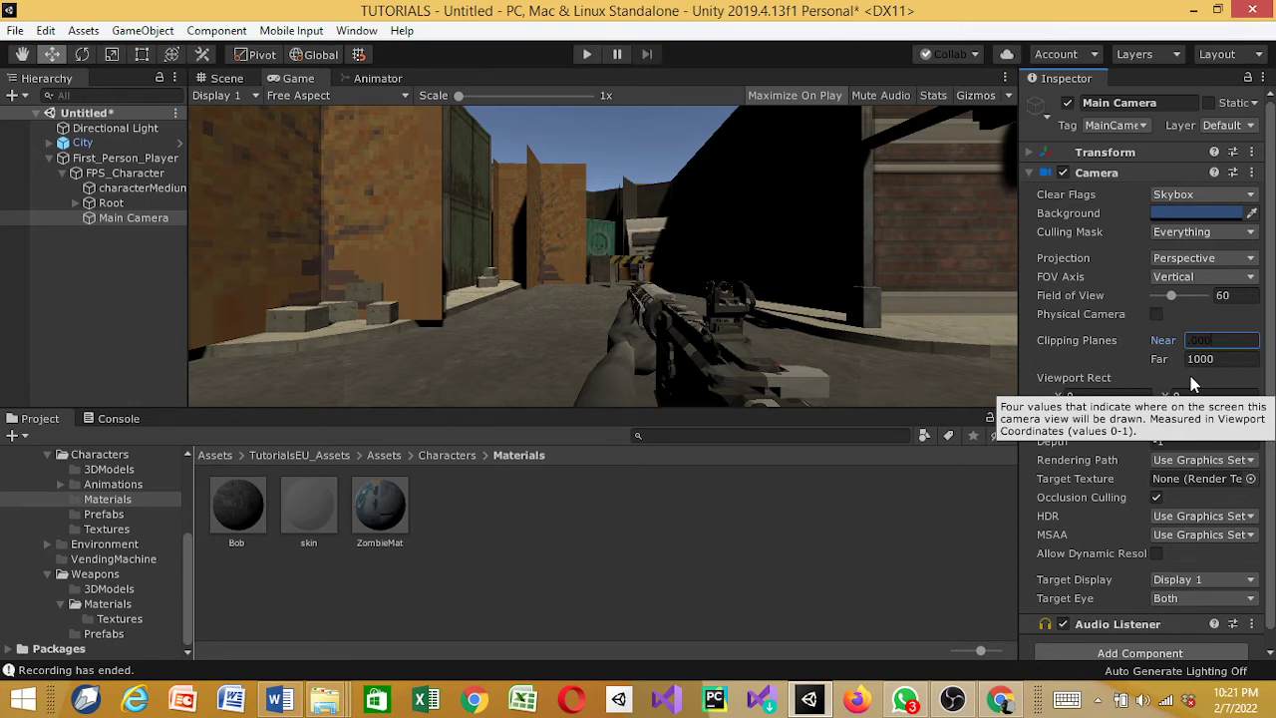
{"action": "left_click", "coordinate": [621, 276]}
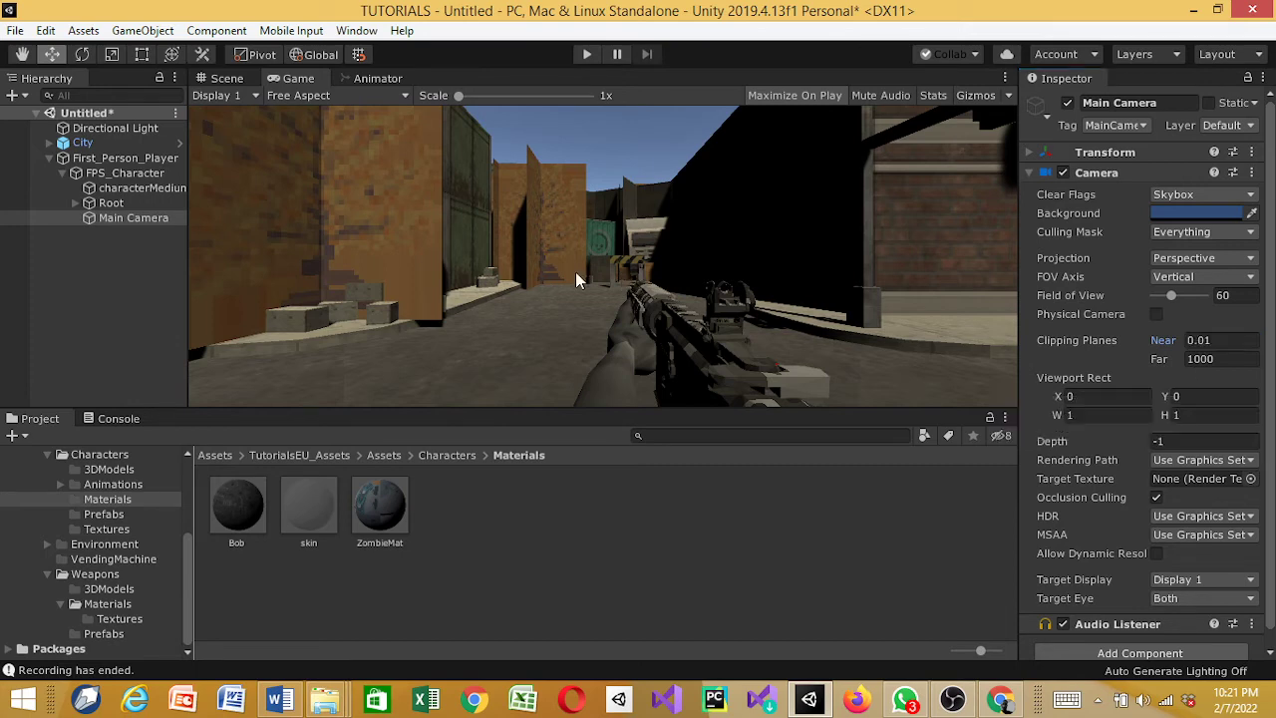
{"action": "left_click", "coordinate": [225, 77]}
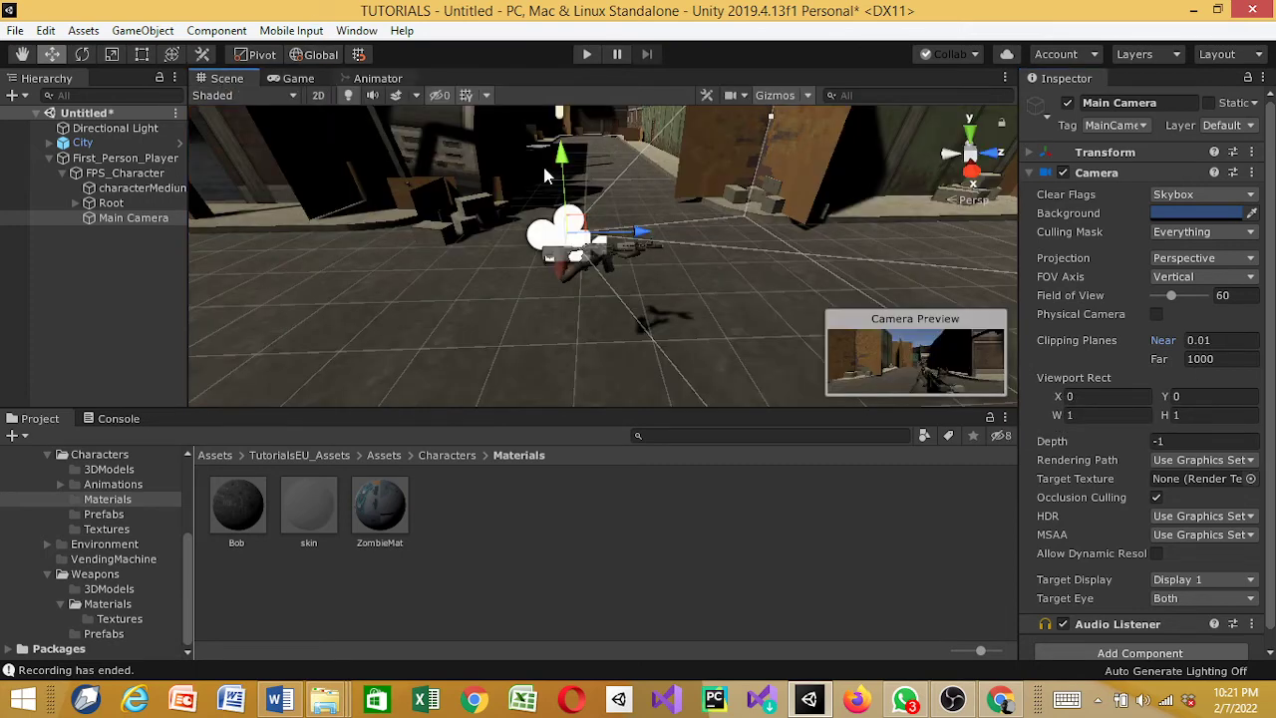
{"action": "left_click", "coordinate": [294, 78]}
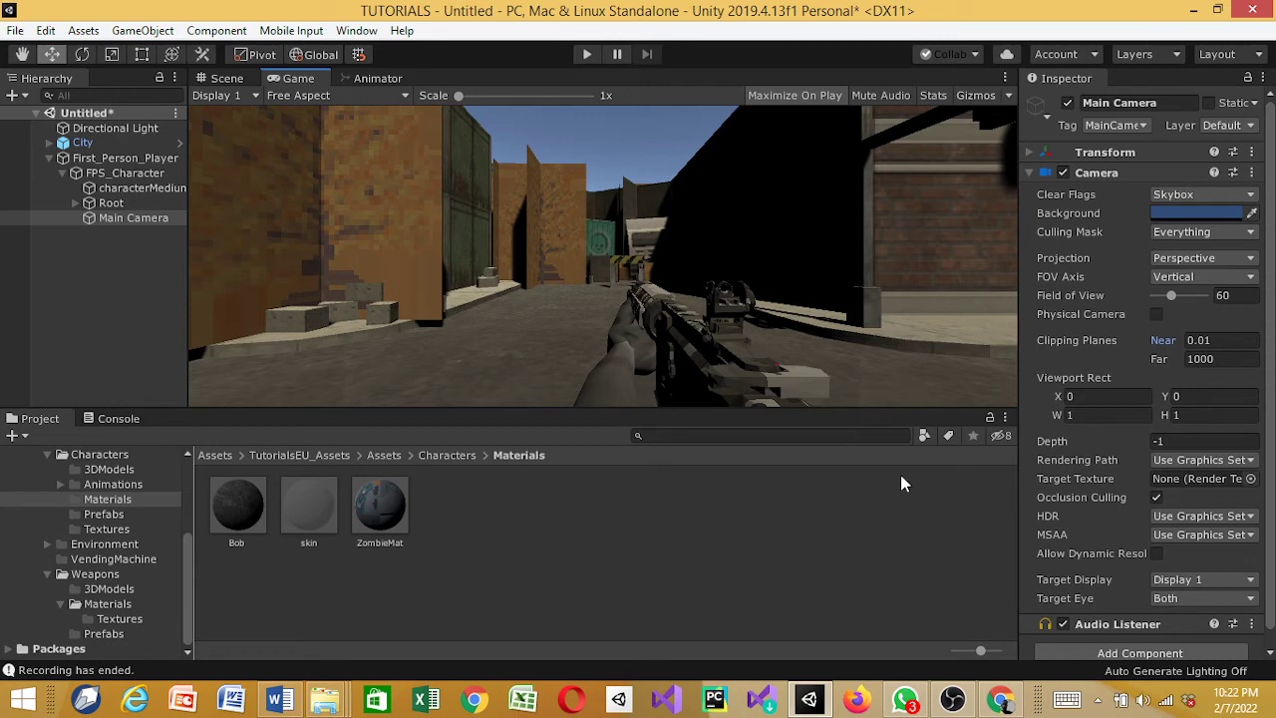
- Open the Characters Prefabs folder and try to store the scene's First_Person_Player object there as a prefab
{"action": "left_click", "coordinate": [113, 456]}
{"action": "double_click", "coordinate": [457, 514]}
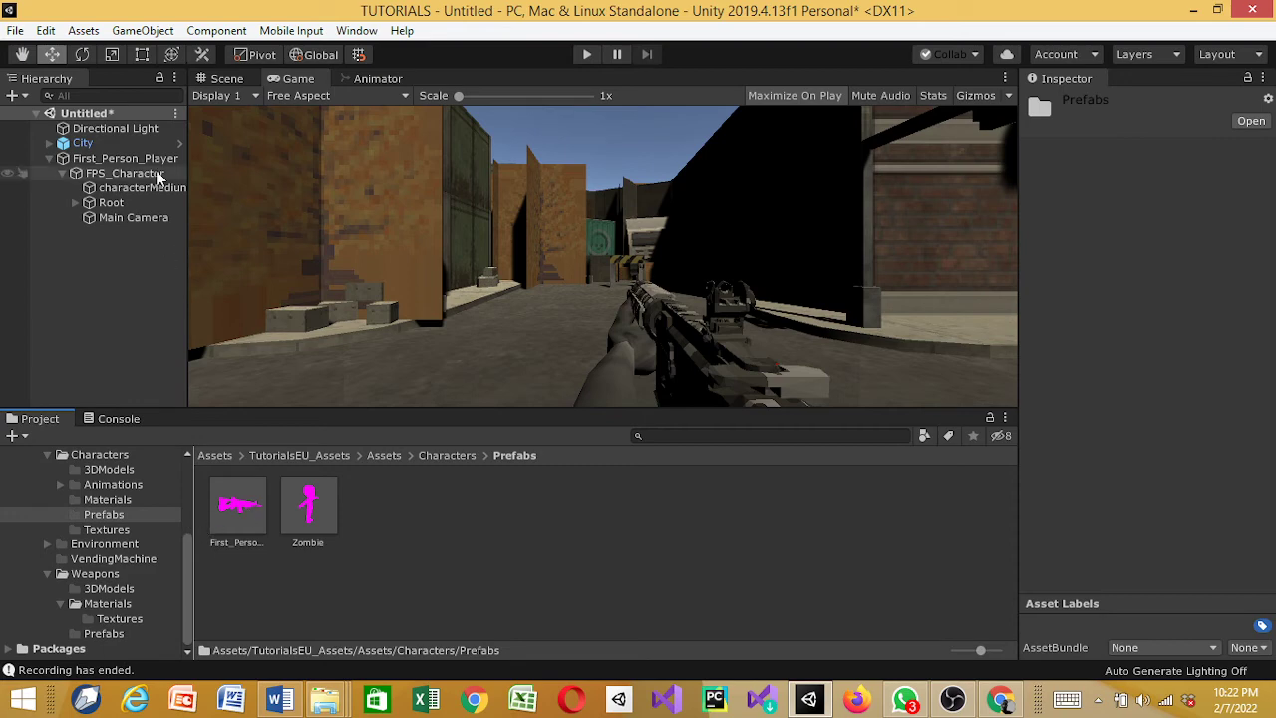
{"action": "right_click", "coordinate": [239, 519]}
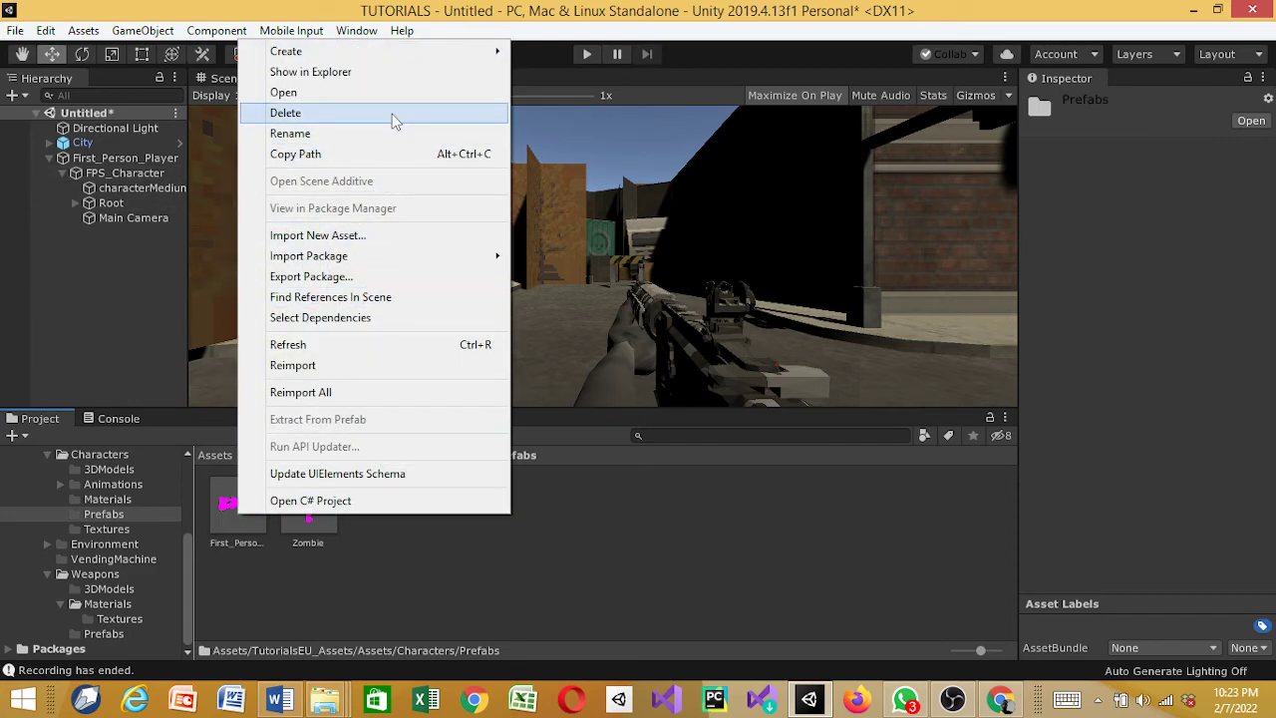
{"action": "left_click", "coordinate": [357, 584]}
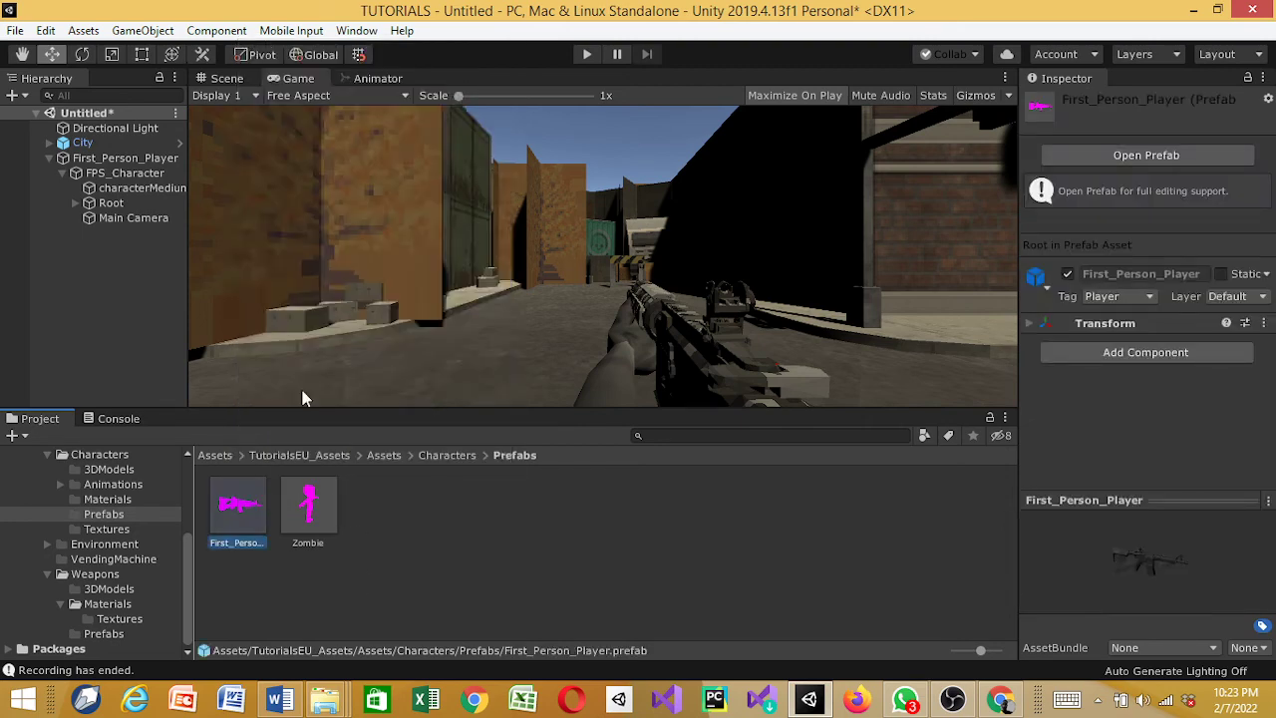
{"action": "left_click_drag", "start_coordinate": [150, 156], "coordinate": [524, 564]}
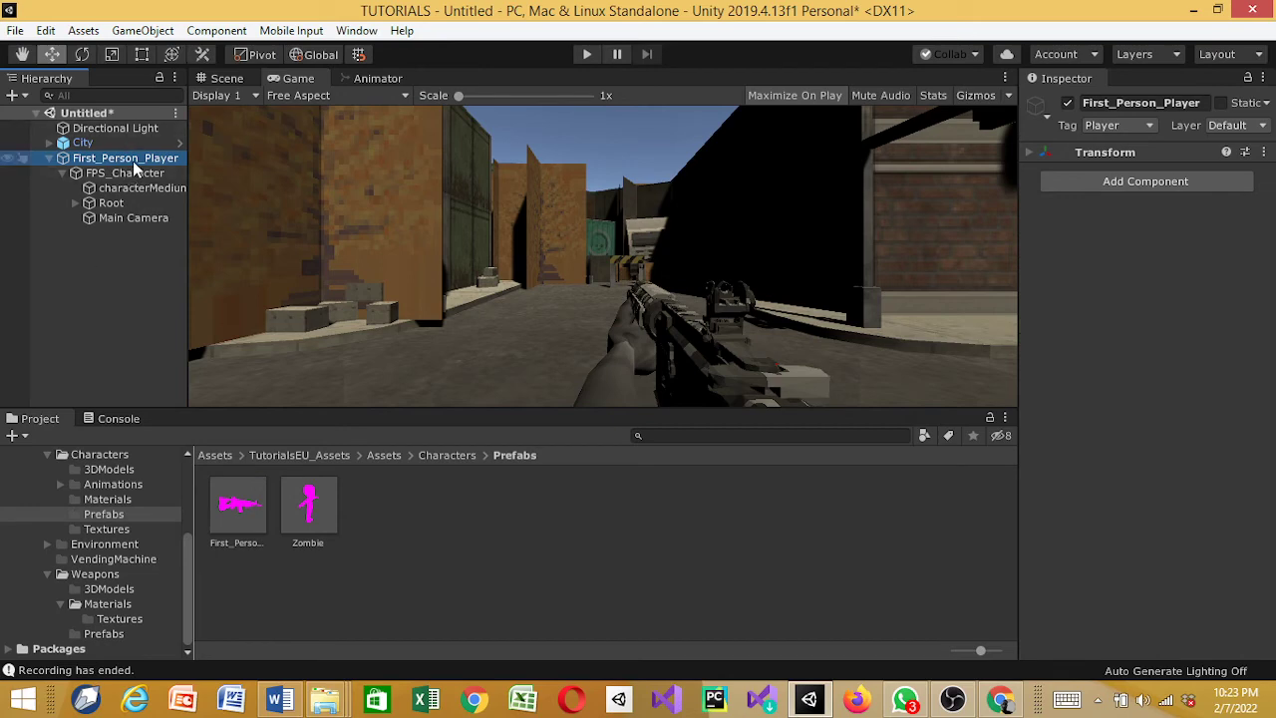
- Rename the First_Person_Player object in the scene to Player
{"action": "right_click", "coordinate": [134, 166]}
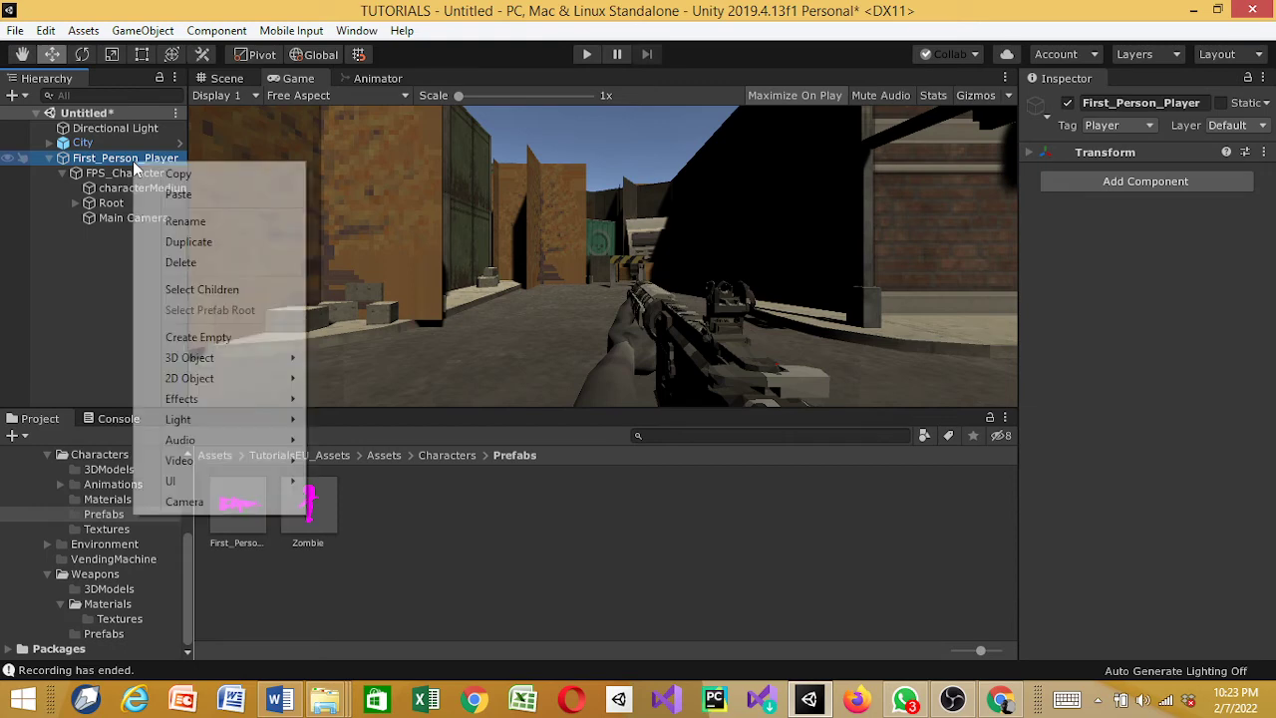
{"action": "left_click", "coordinate": [180, 221]}
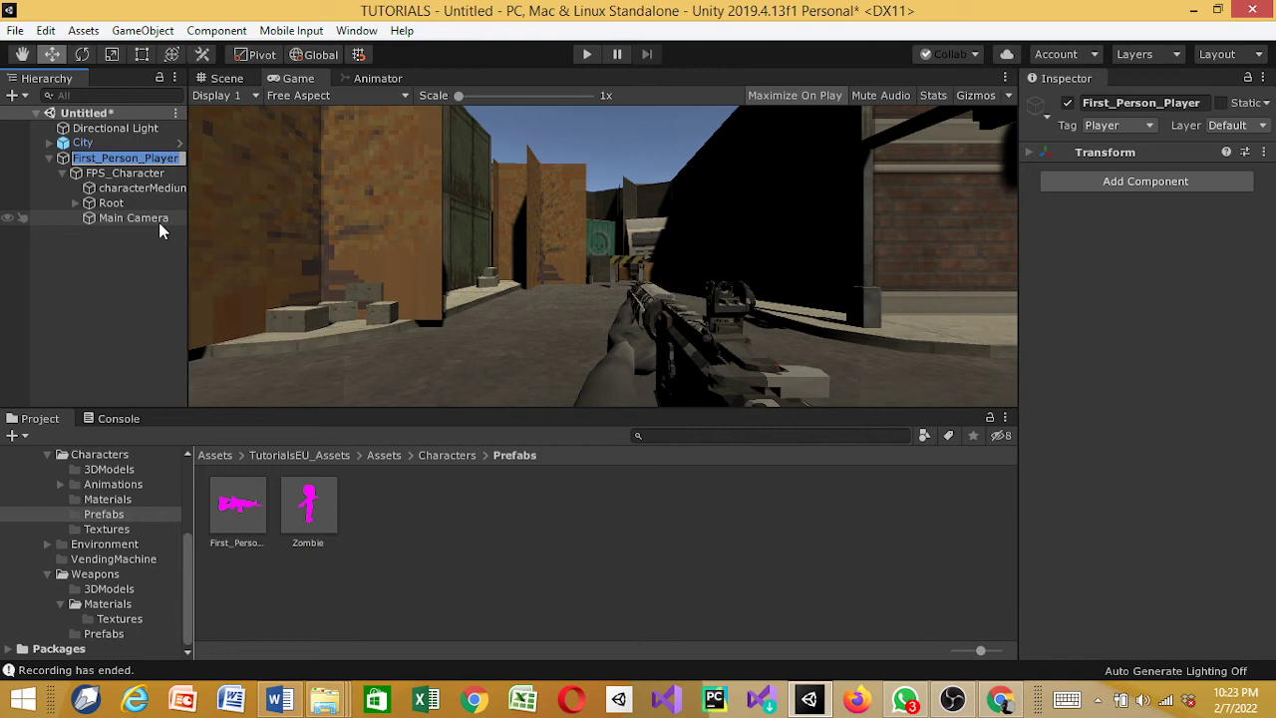
{"action": "type", "text": "Pla"}
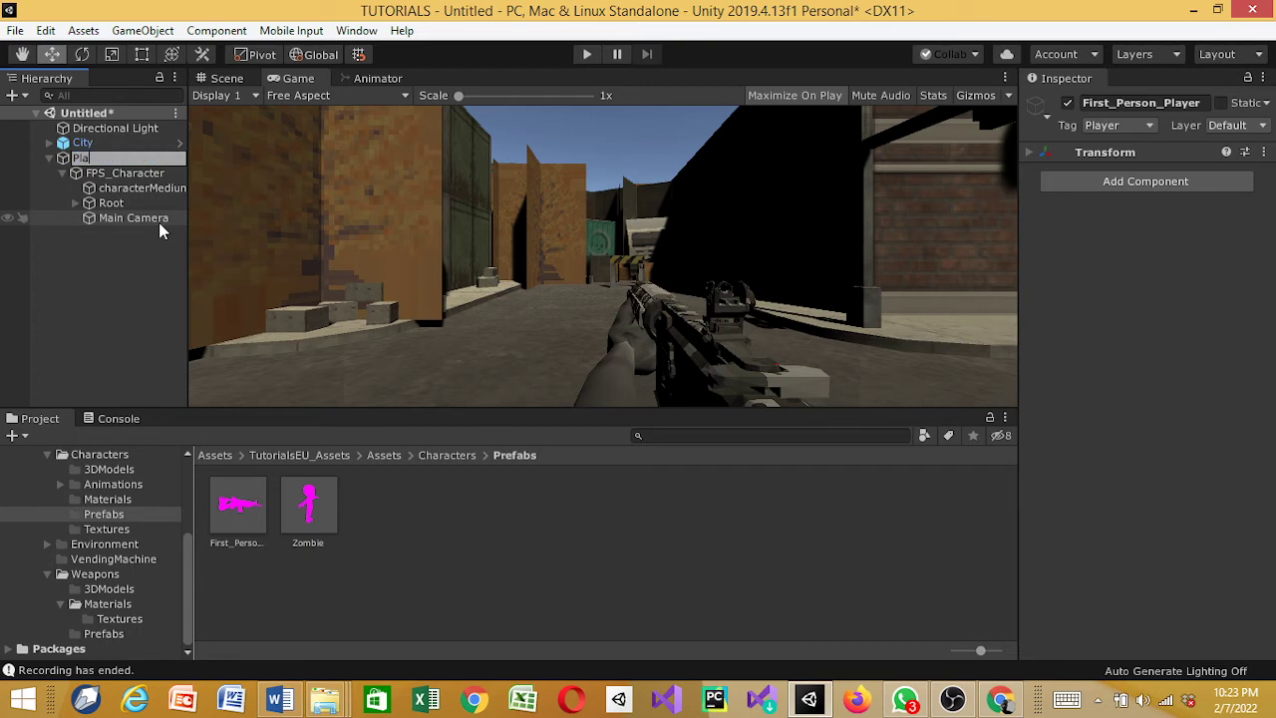
{"action": "type", "text": "yer"}
{"action": "key", "text": "Return"}
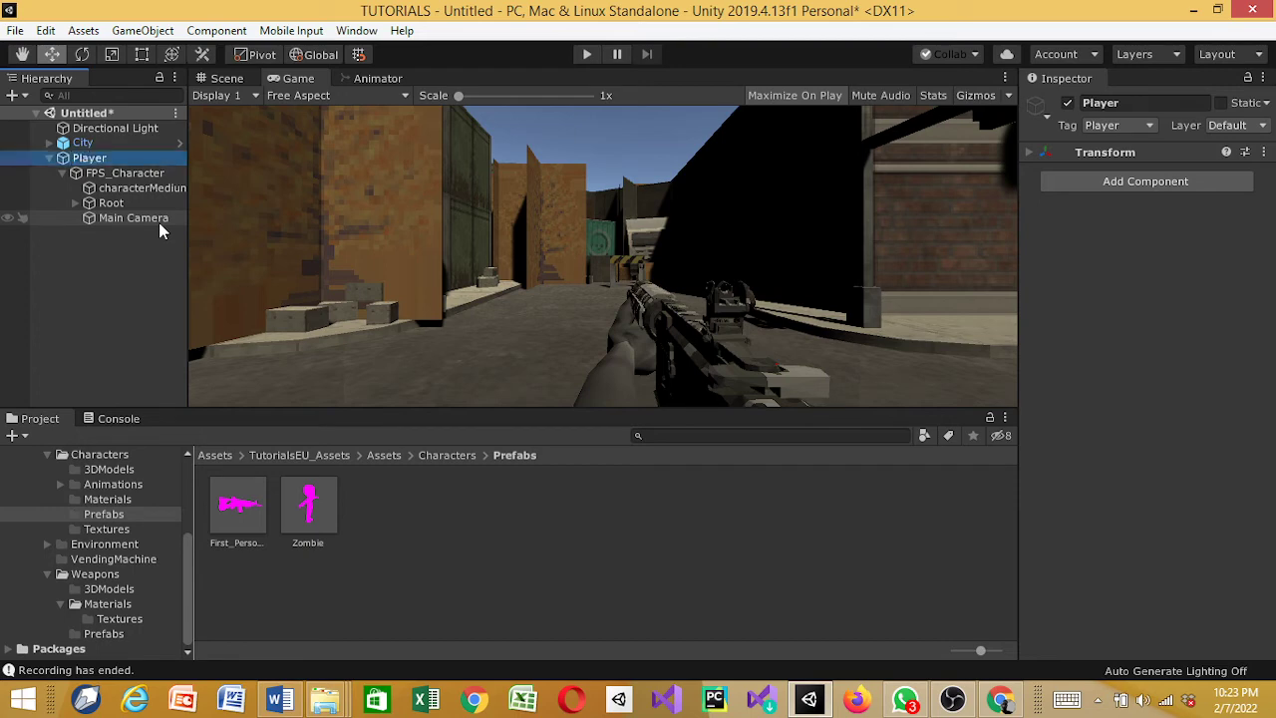
- Save the Player object as a prefab in the Characters Prefabs folder and briefly run the game to test it
{"action": "left_click_drag", "start_coordinate": [116, 161], "coordinate": [470, 525]}
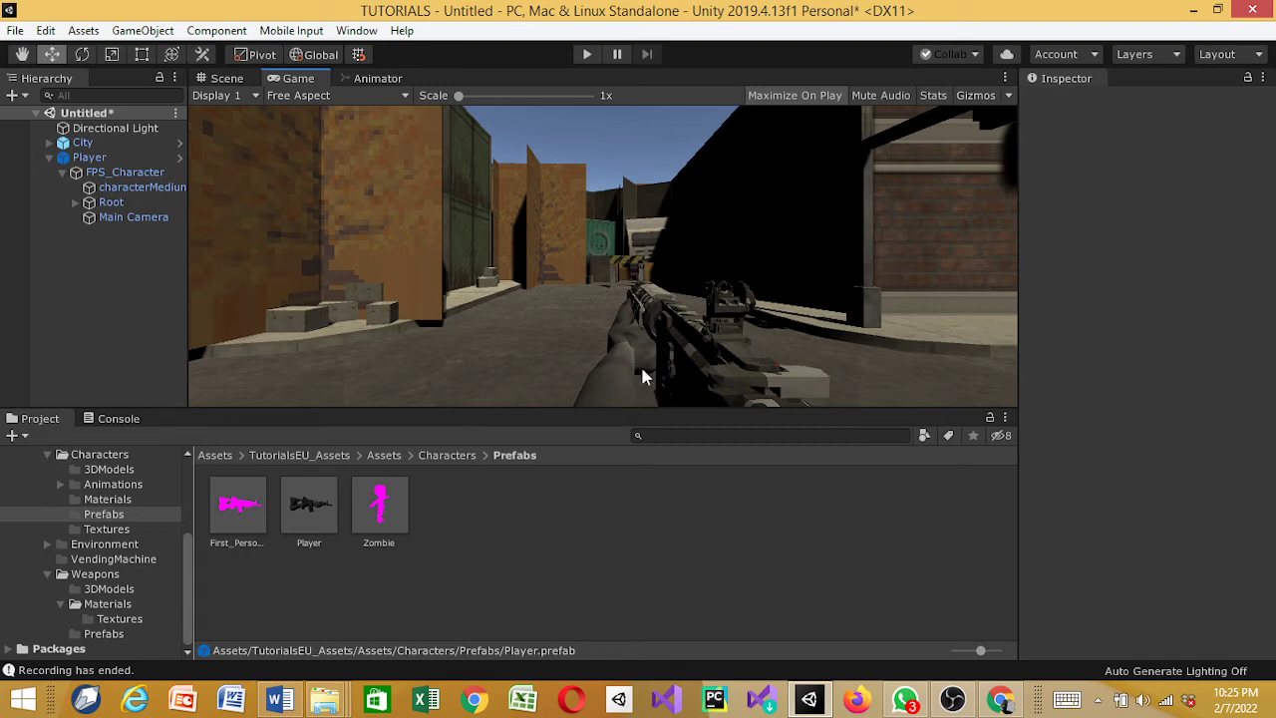
{"action": "left_click", "coordinate": [575, 55]}
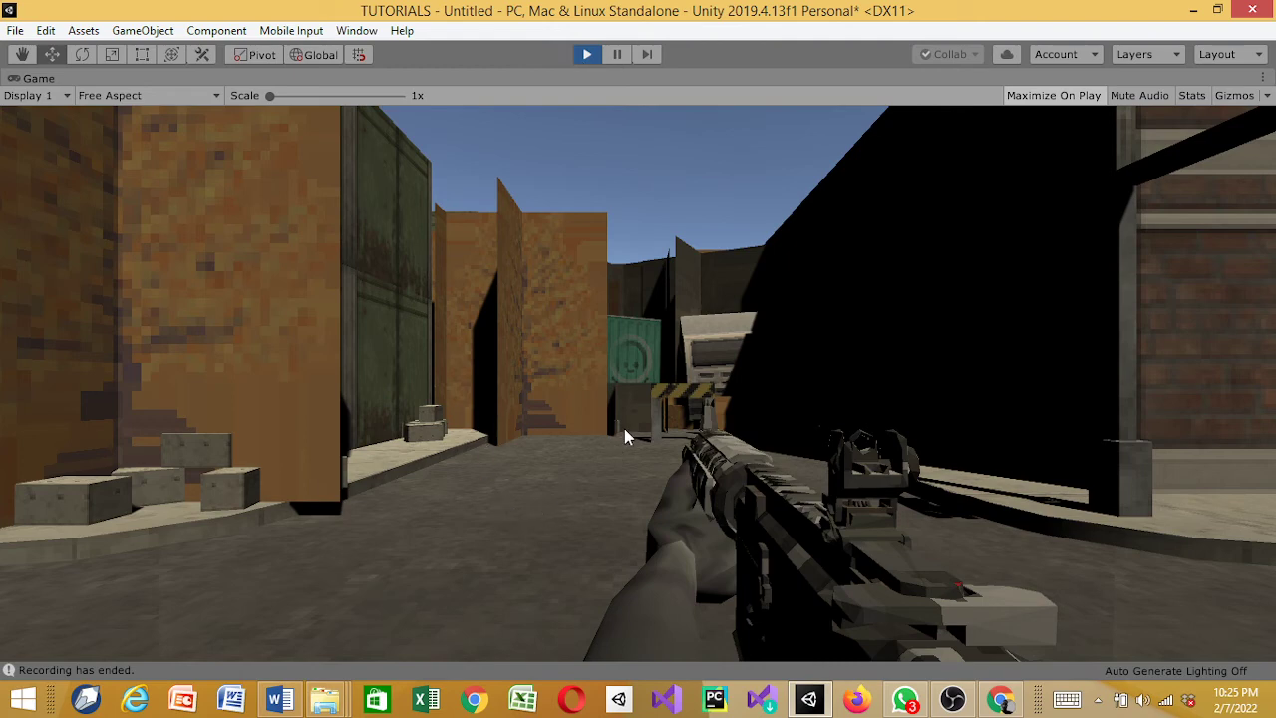
{"action": "left_click", "coordinate": [596, 55]}
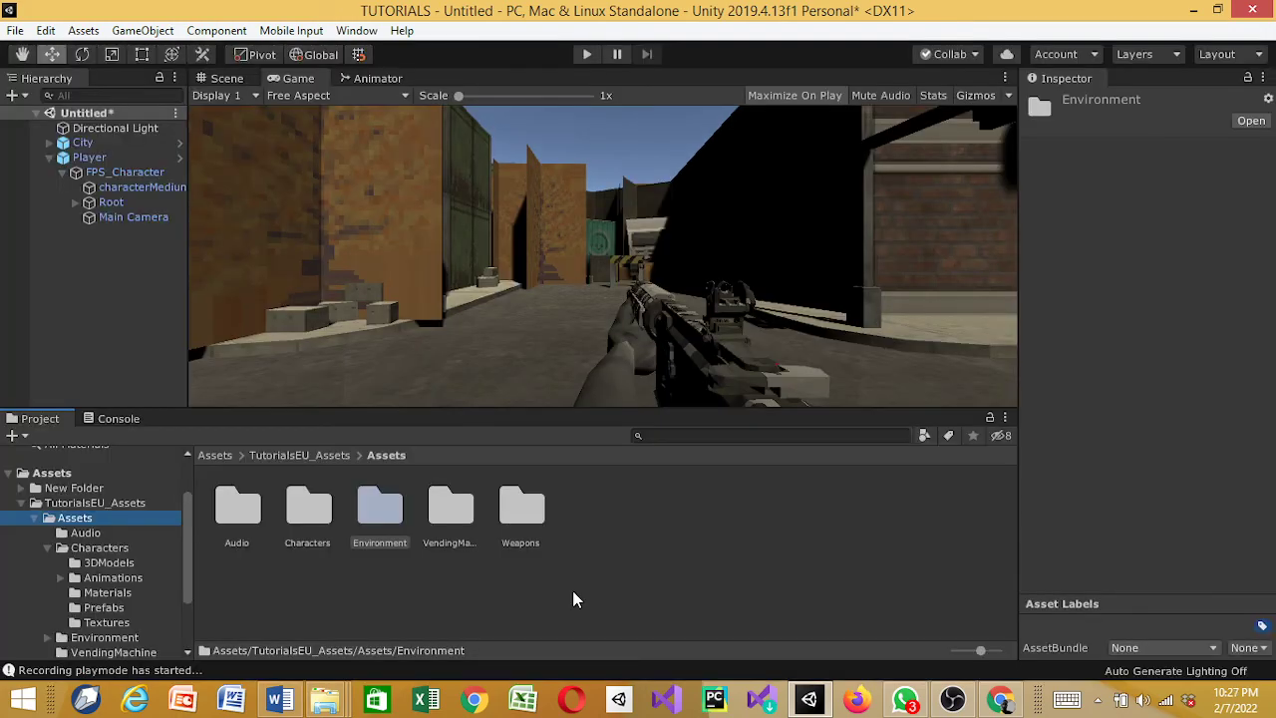
- Create a new folder called Scripts inside TutorialsEU_Assets > Assets
{"action": "right_click", "coordinate": [573, 598]}
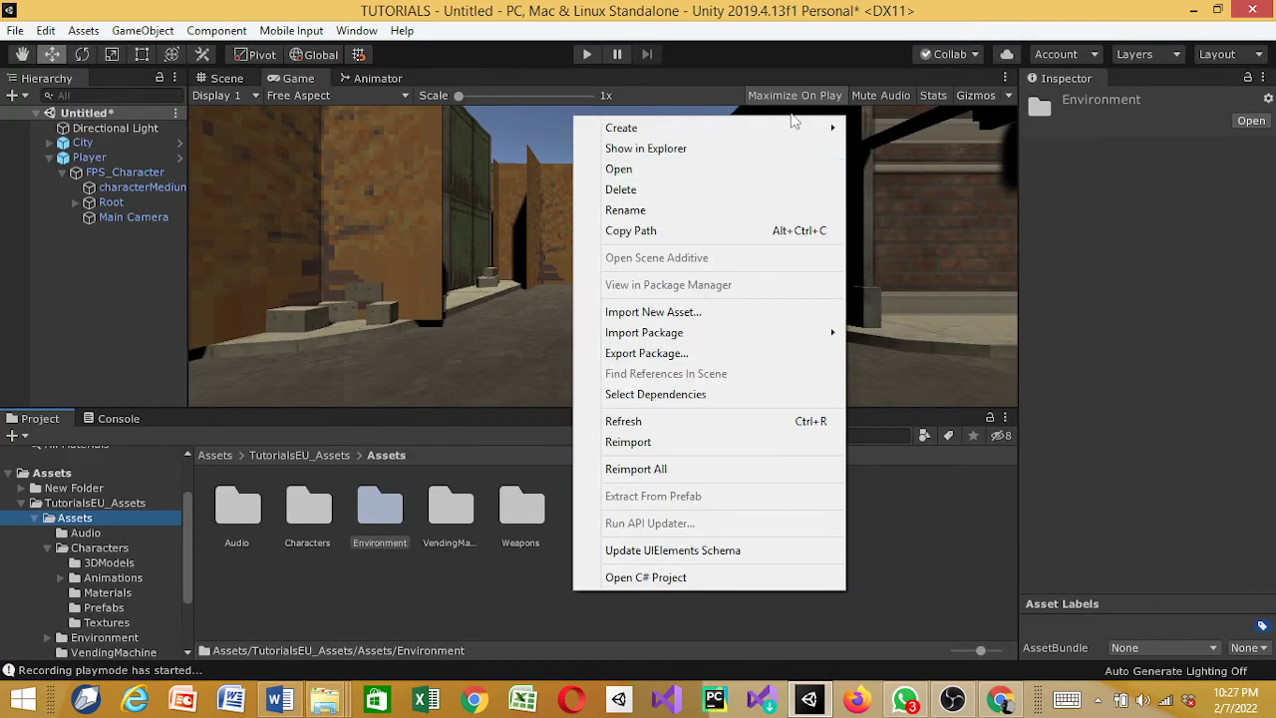
{"action": "mouse_move", "coordinate": [814, 129]}
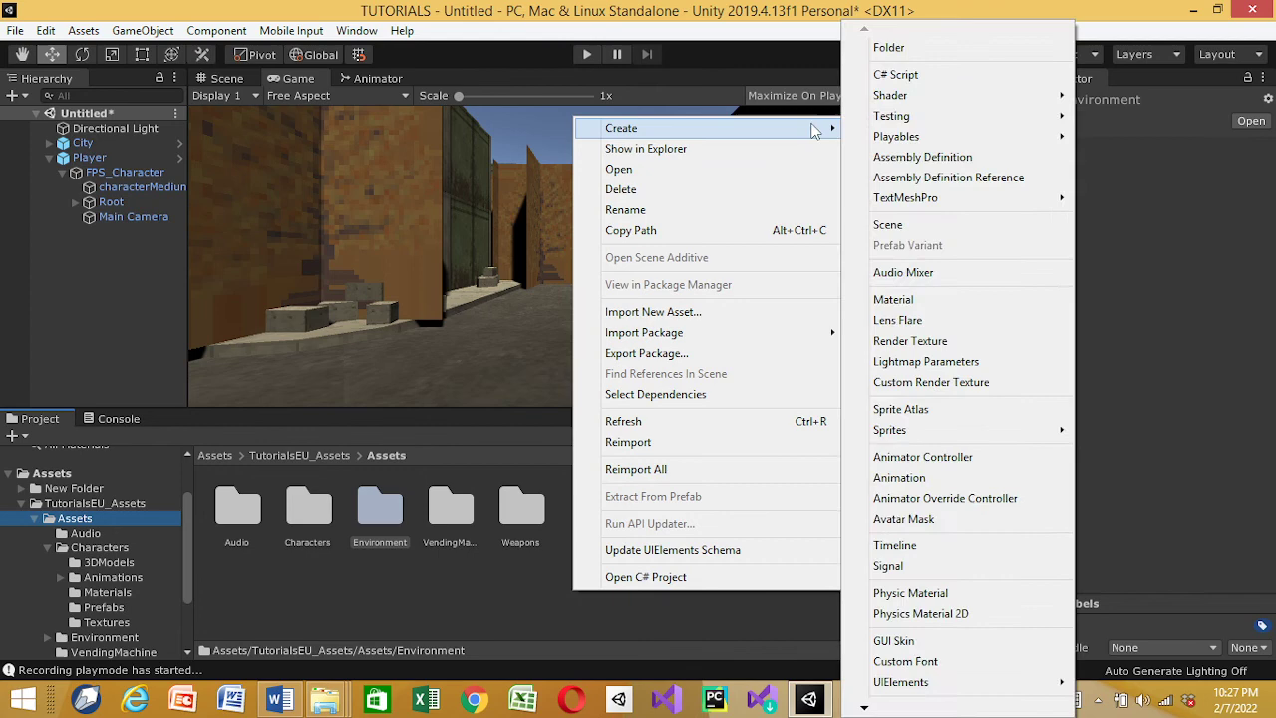
{"action": "left_click", "coordinate": [893, 50]}
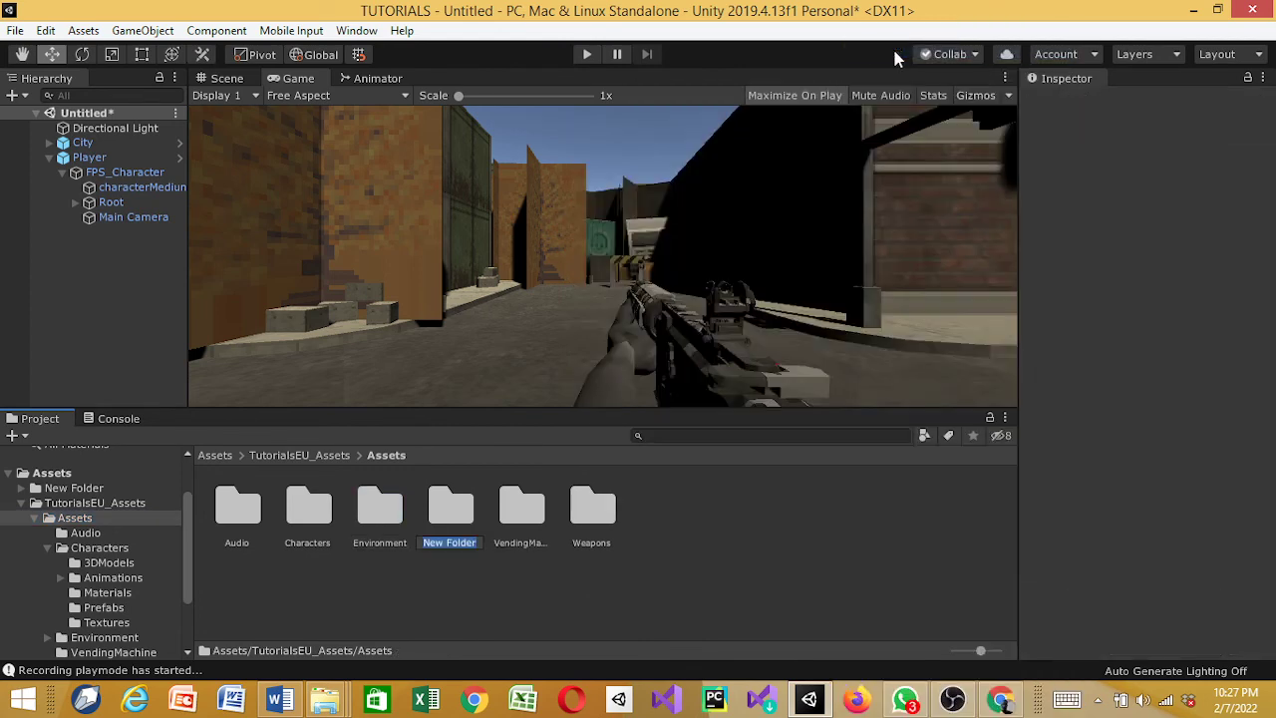
{"action": "type", "text": "Scripts"}
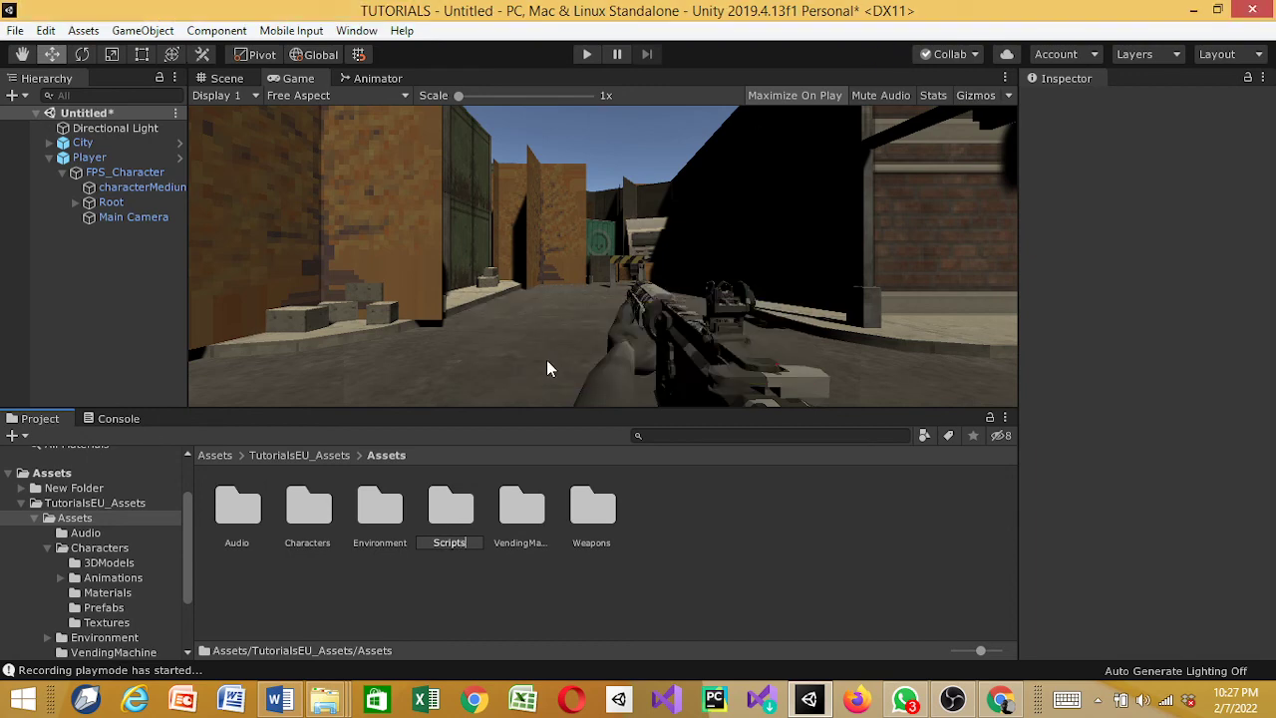
{"action": "key", "text": "Return"}
- Create a C# script called Surveying in the Scripts folder
{"action": "double_click", "coordinate": [460, 495]}
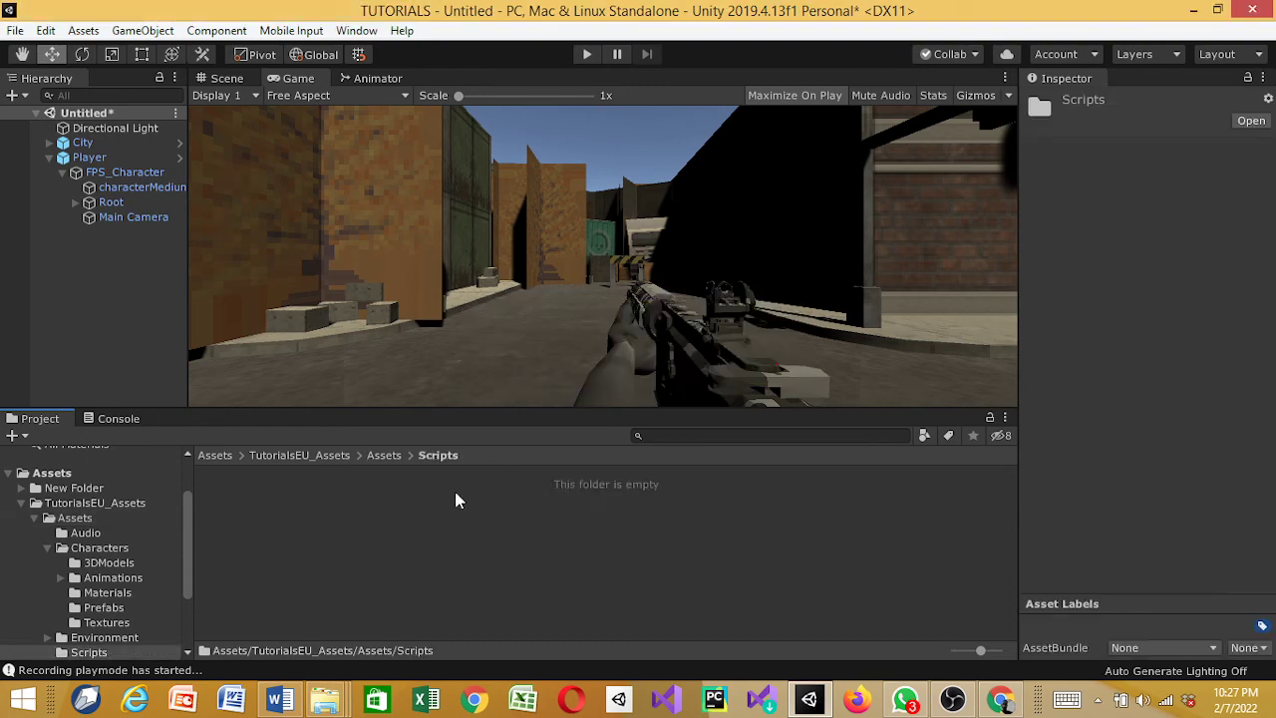
{"action": "right_click", "coordinate": [510, 535]}
{"action": "mouse_move", "coordinate": [763, 63]}
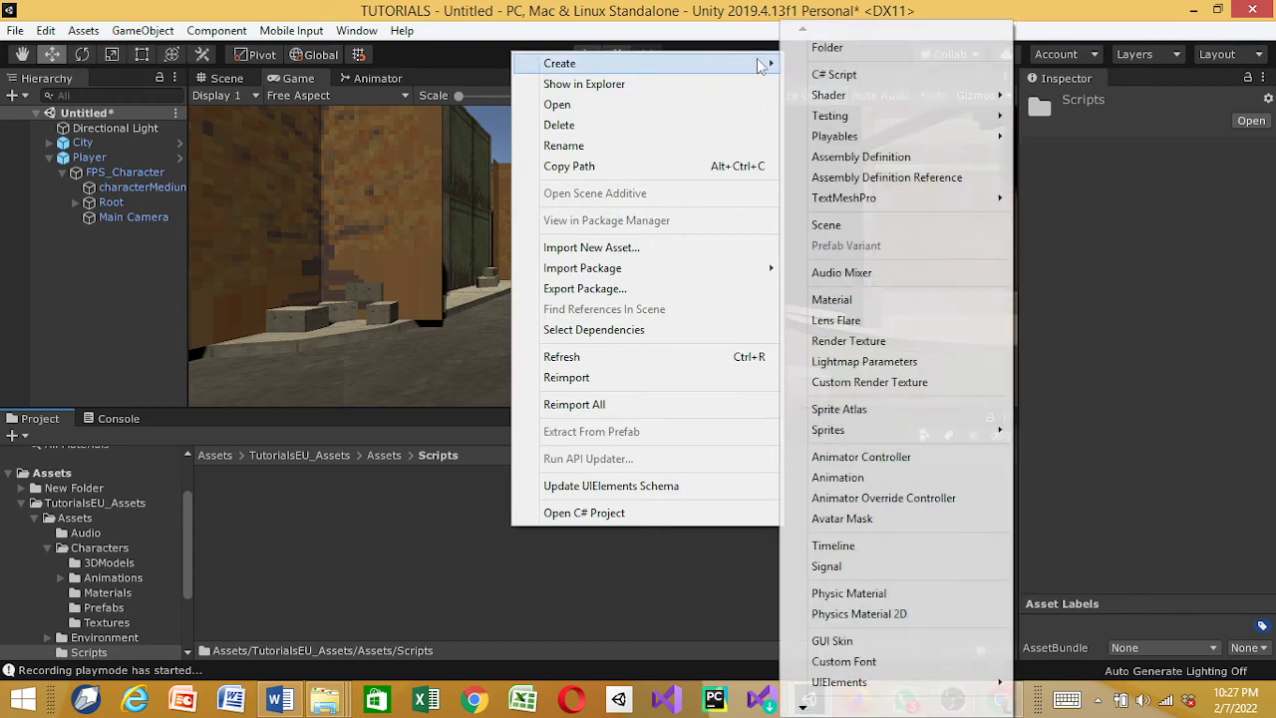
{"action": "left_click", "coordinate": [826, 74]}
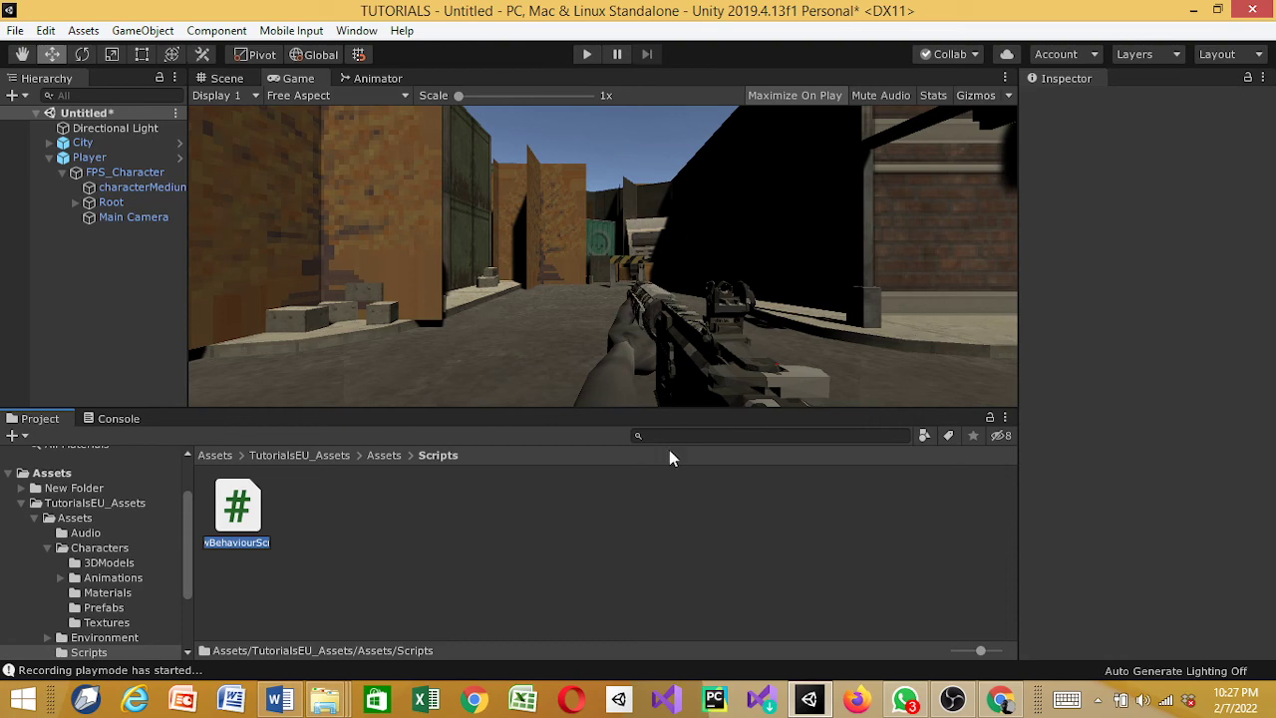
{"action": "type", "text": "S"}
{"action": "type", "text": "cri"}
{"action": "key", "text": "BackSpace"}
{"action": "key", "text": "BackSpace"}
{"action": "type", "text": "ope"}
{"action": "key", "text": "BackSpace"}
{"action": "key", "text": "BackSpace"}
{"action": "key", "text": "BackSpace"}
{"action": "key", "text": "BackSpace"}
{"action": "type", "text": "urvey"}
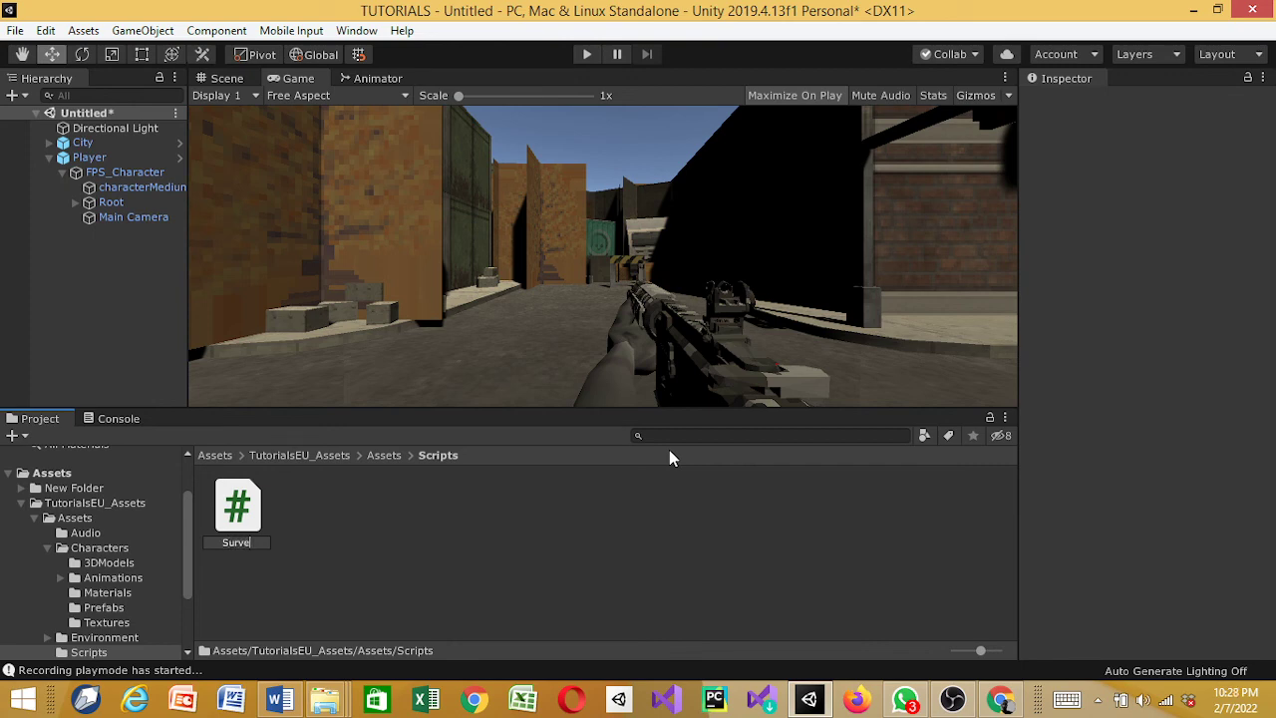
{"action": "type", "text": "ing"}
{"action": "key", "text": "Return"}
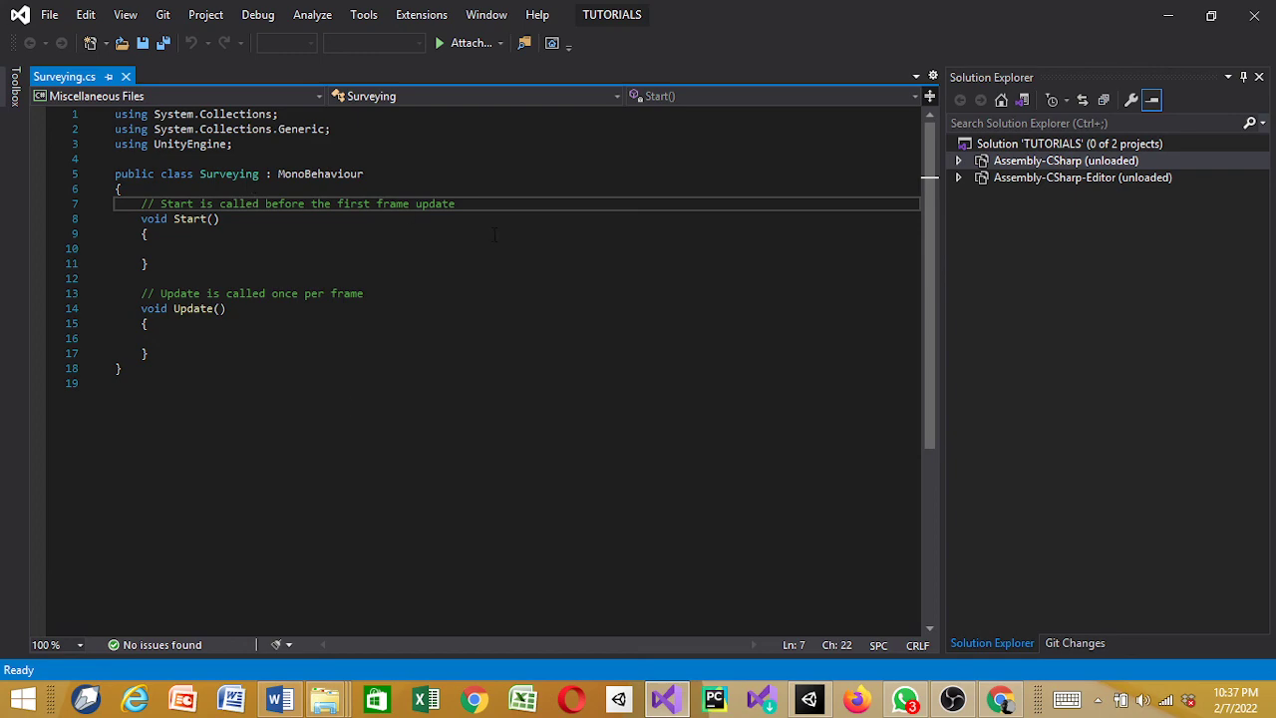
- Compare the Surveying script in Visual Studio with its preview in Unity and return to Unity
{"action": "left_click", "coordinate": [808, 699]}
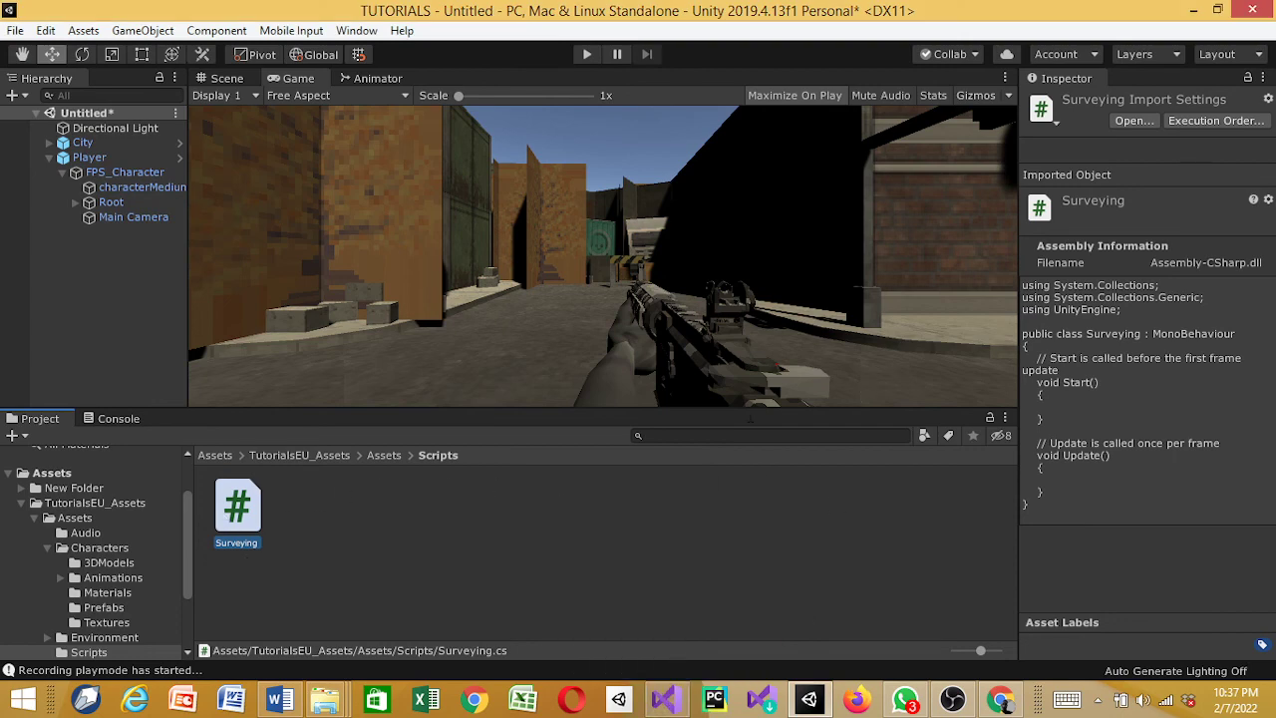
{"action": "left_click", "coordinate": [666, 698]}
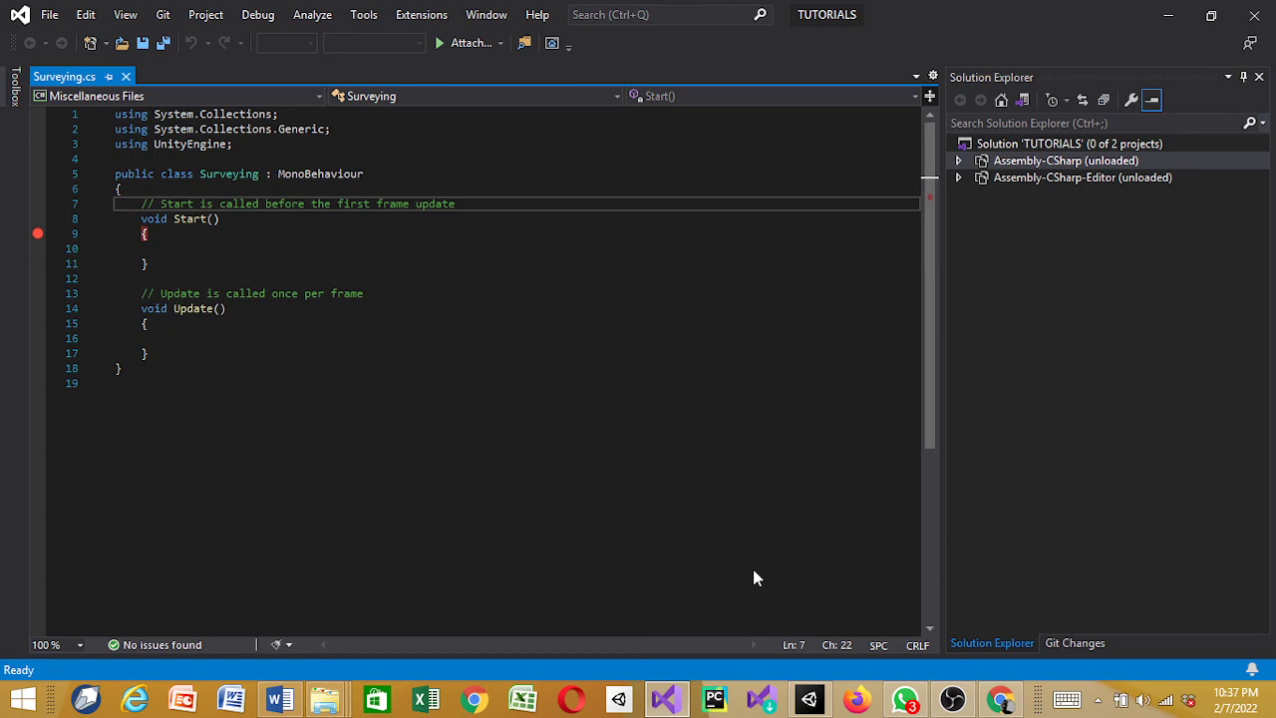
{"action": "left_click", "coordinate": [808, 698]}
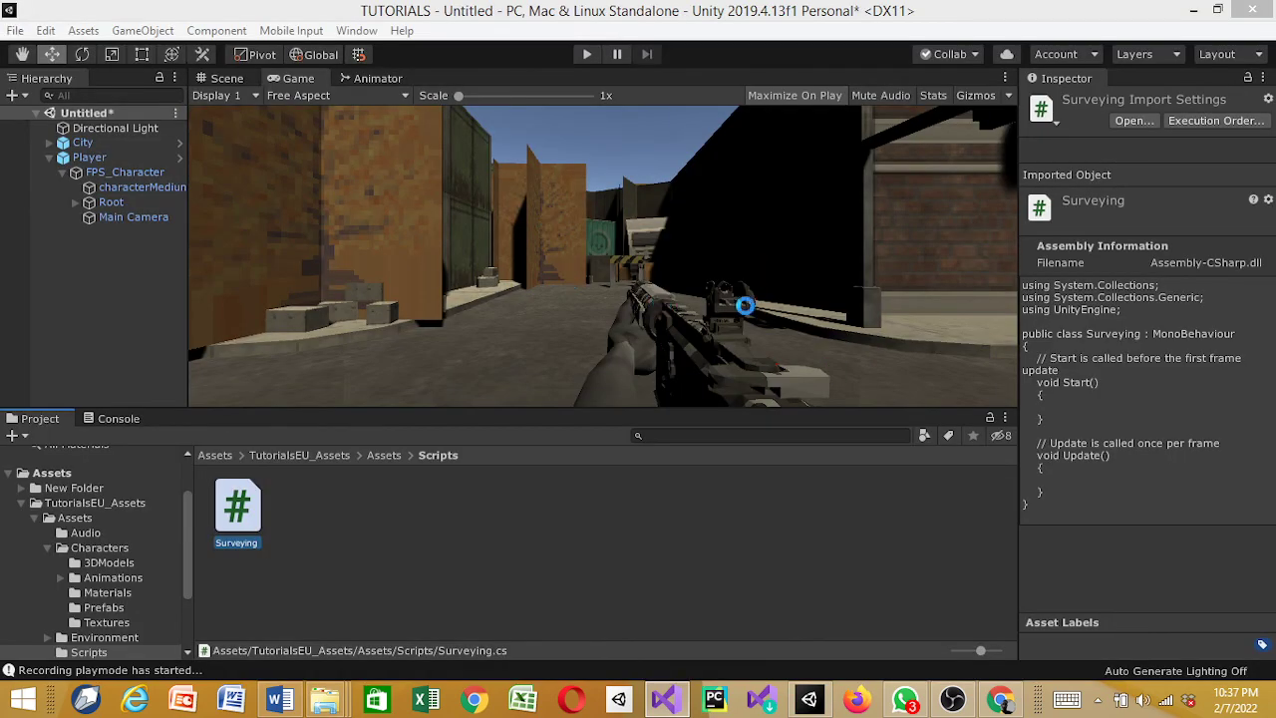